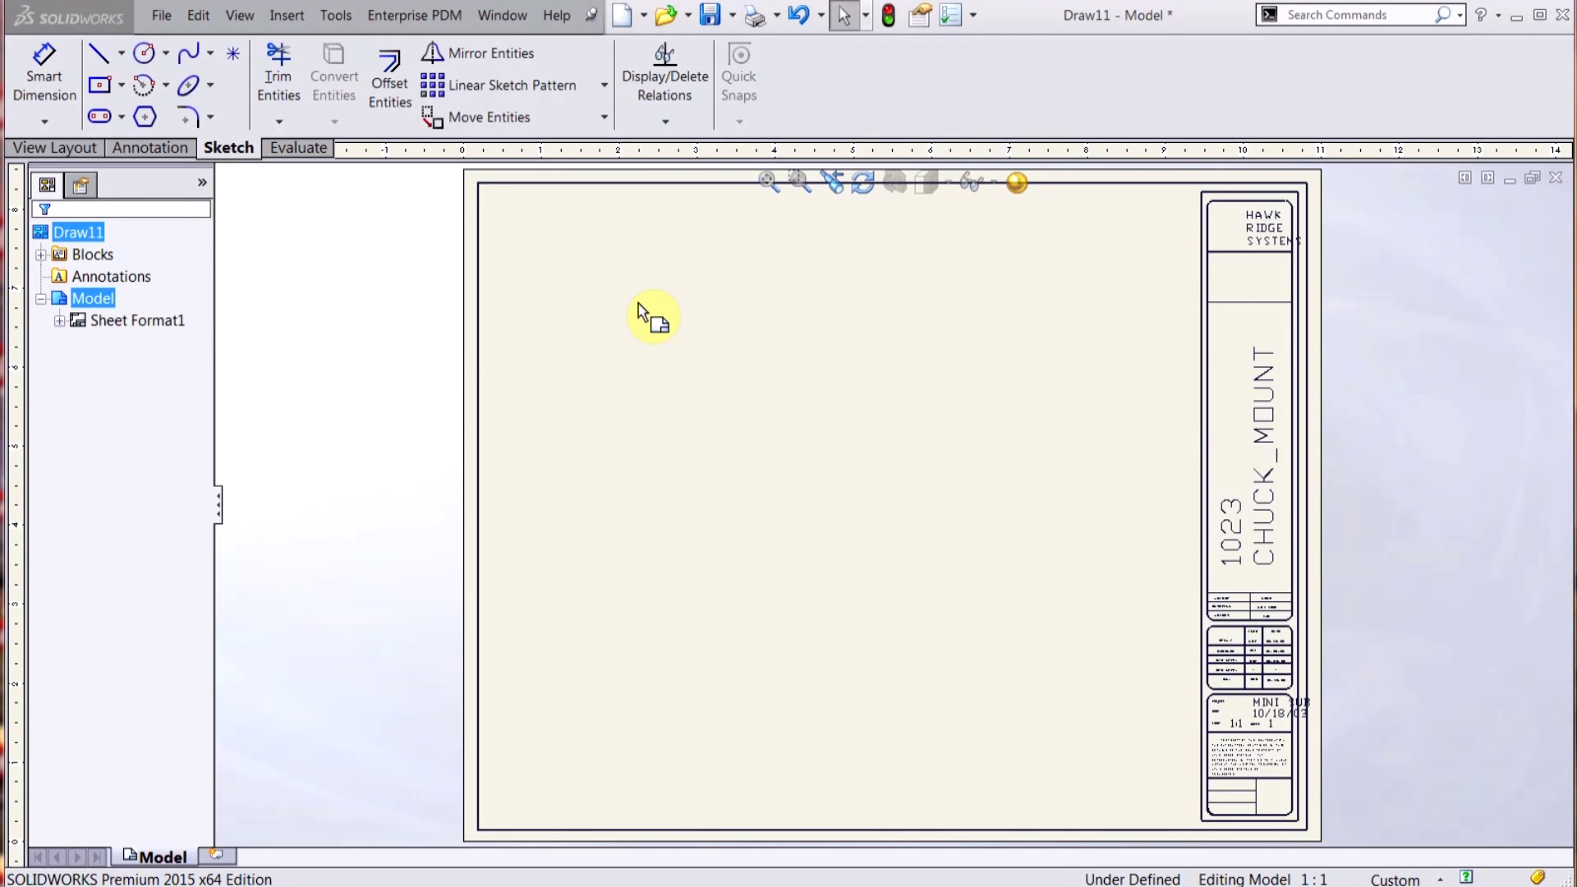
Review the ANSI drafting standard and inch units in Document Properties, then cancel without changes
{"action": "left_click", "coordinate": [951, 23]}
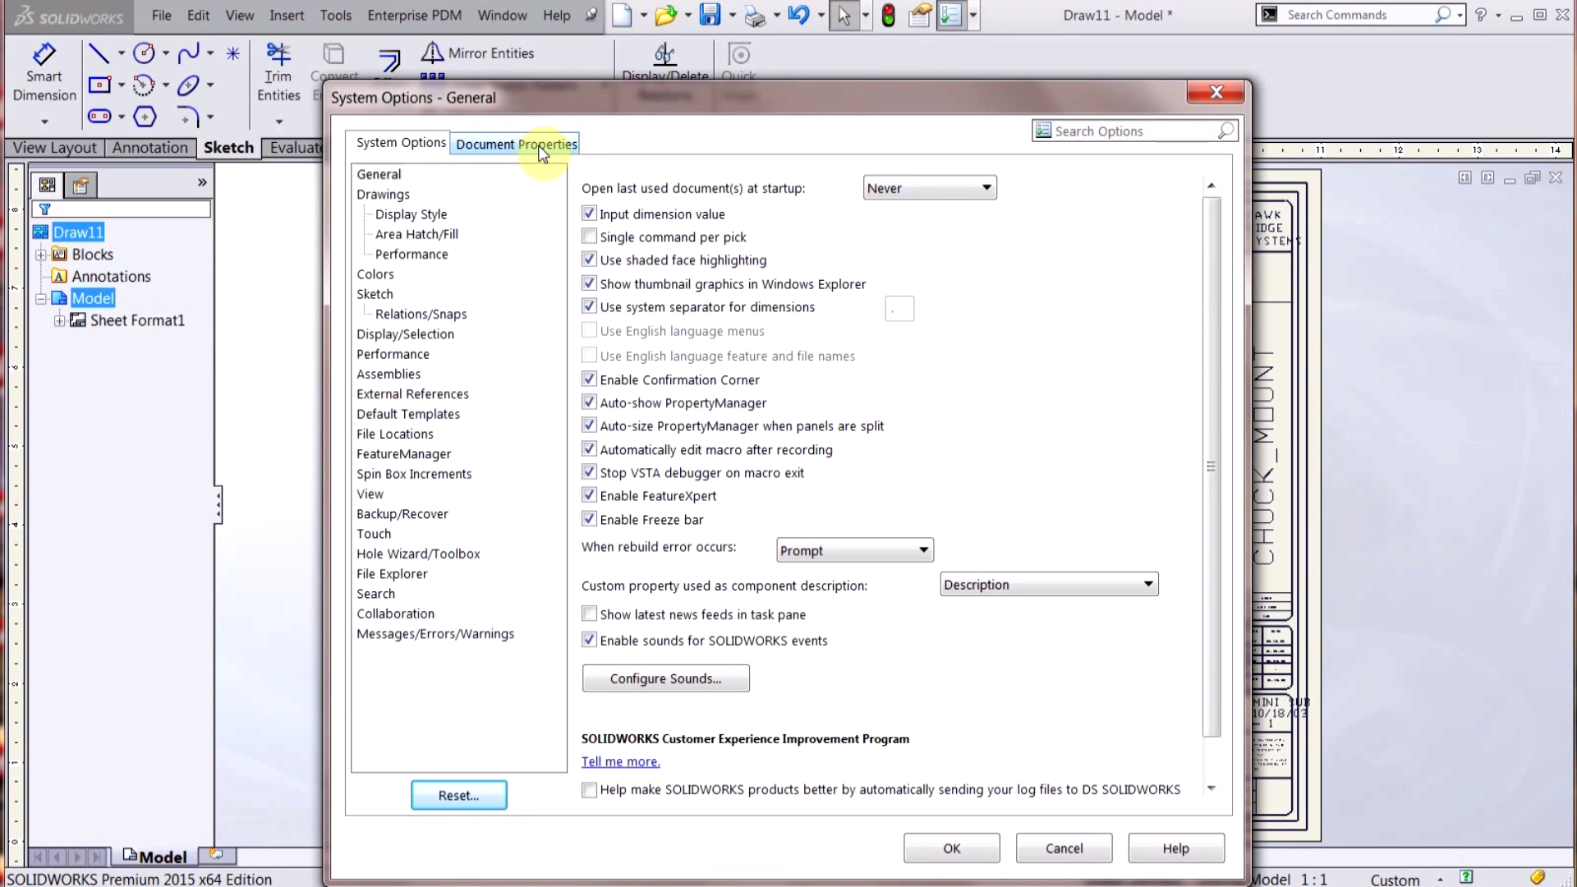
{"action": "left_click", "coordinate": [541, 150]}
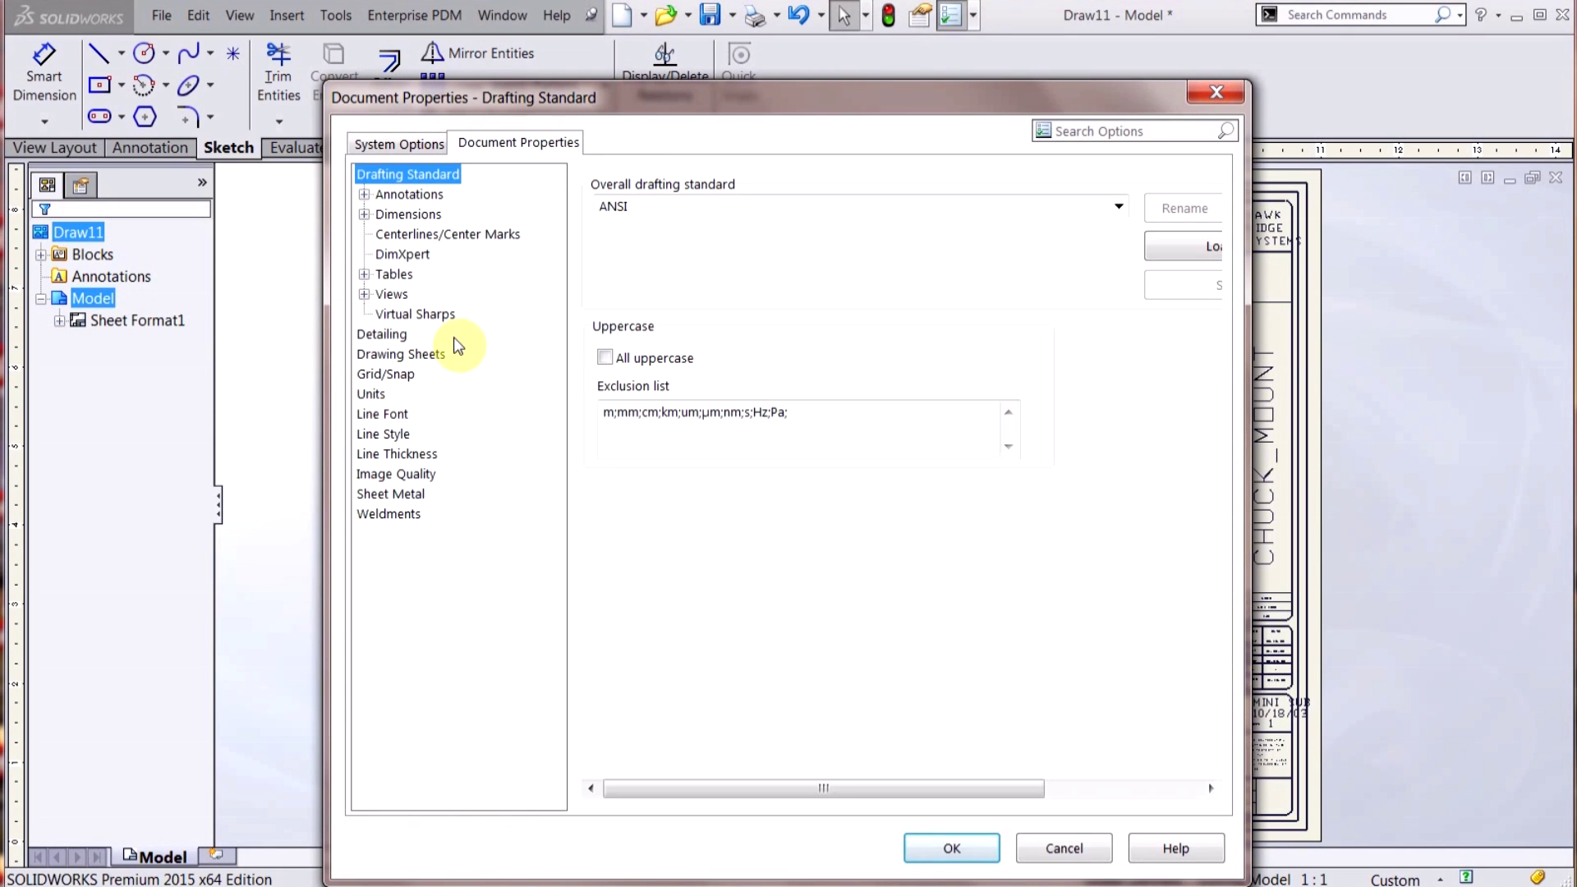
{"action": "left_click", "coordinate": [374, 395]}
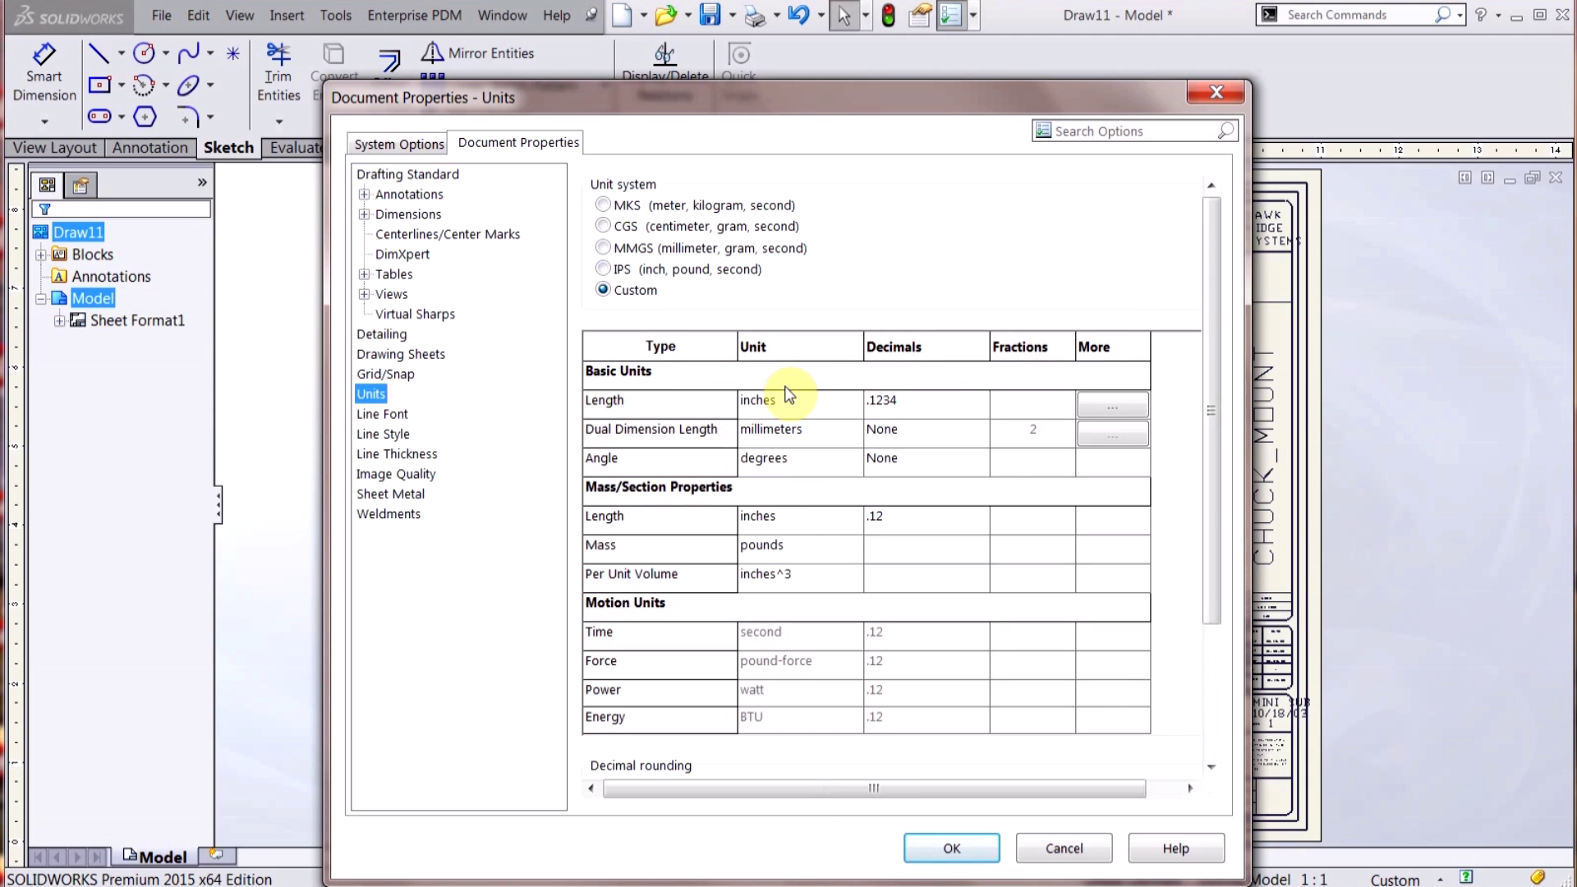
{"action": "left_click", "coordinate": [413, 174]}
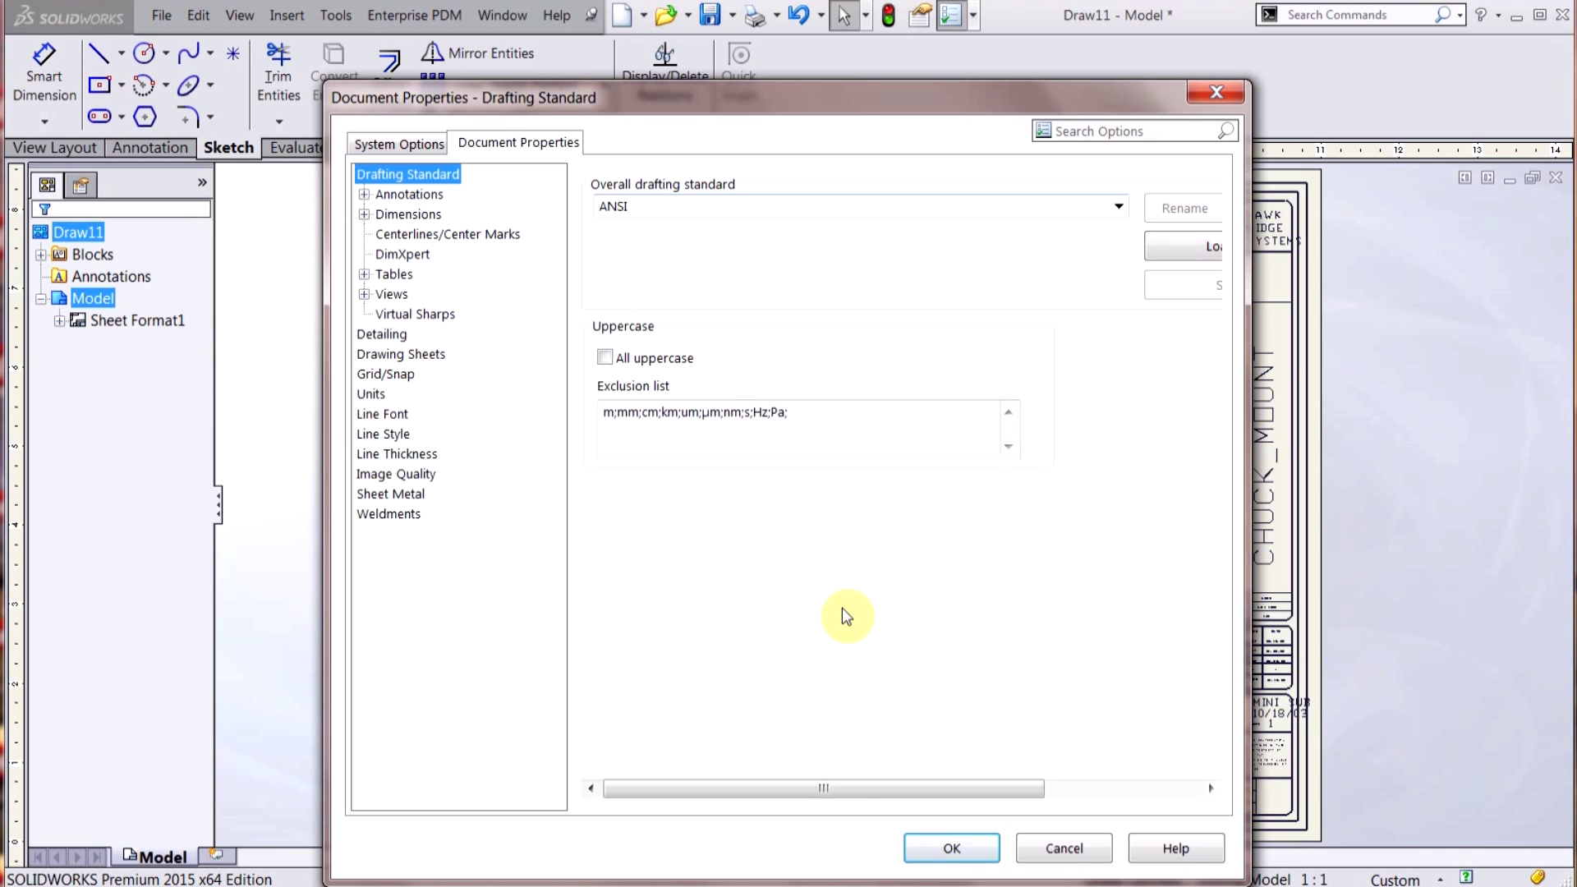
{"action": "left_click", "coordinate": [1064, 848]}
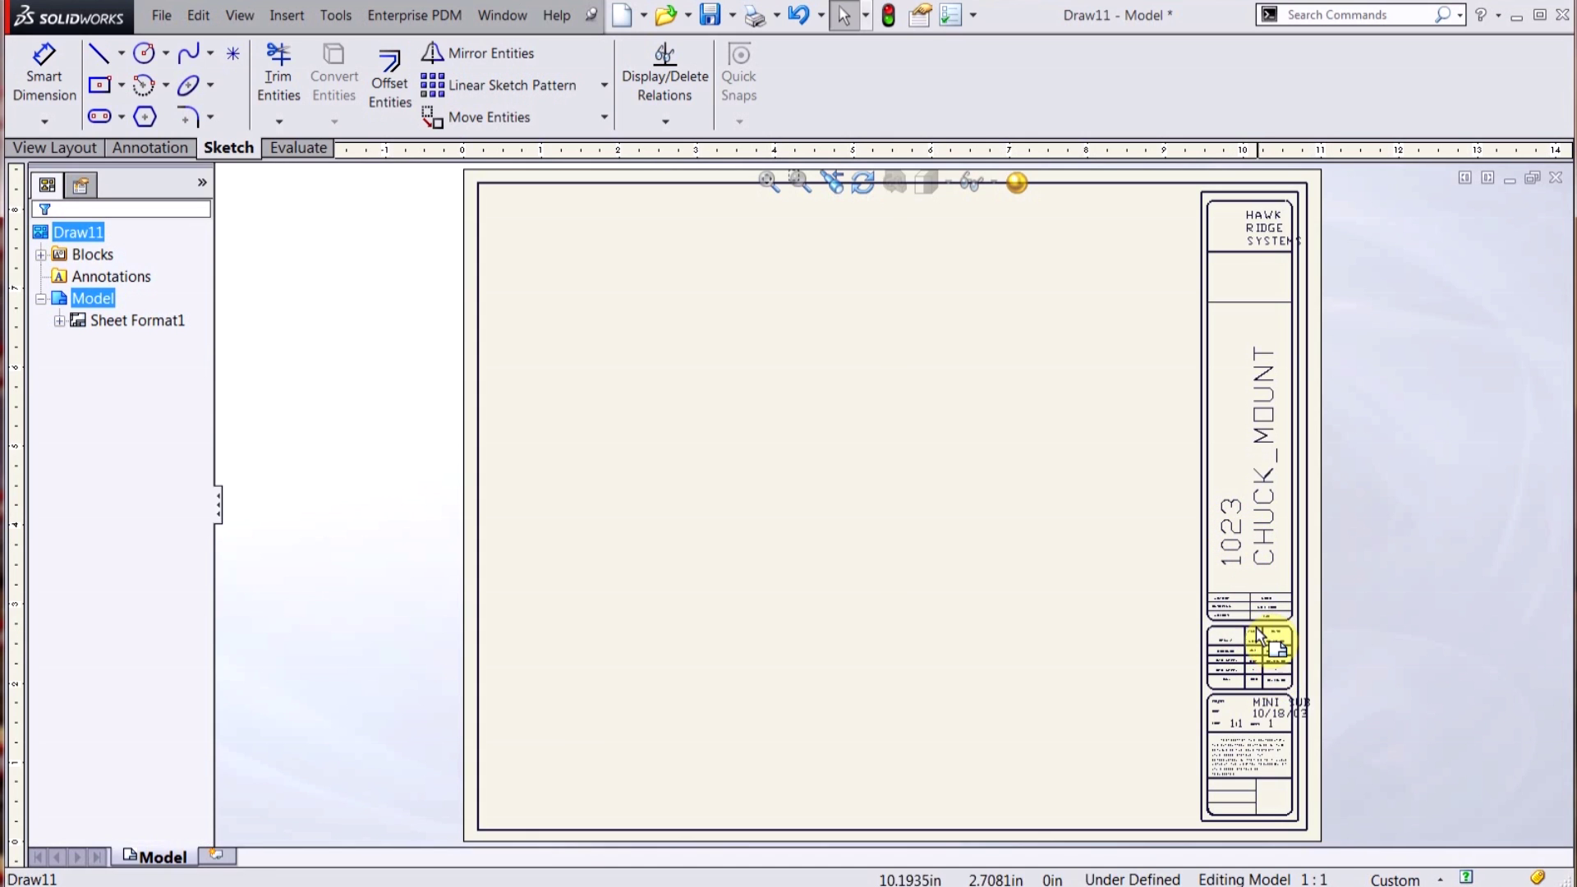
Switch the drawing sheet into Edit Sheet Format mode
{"action": "right_click", "coordinate": [874, 429]}
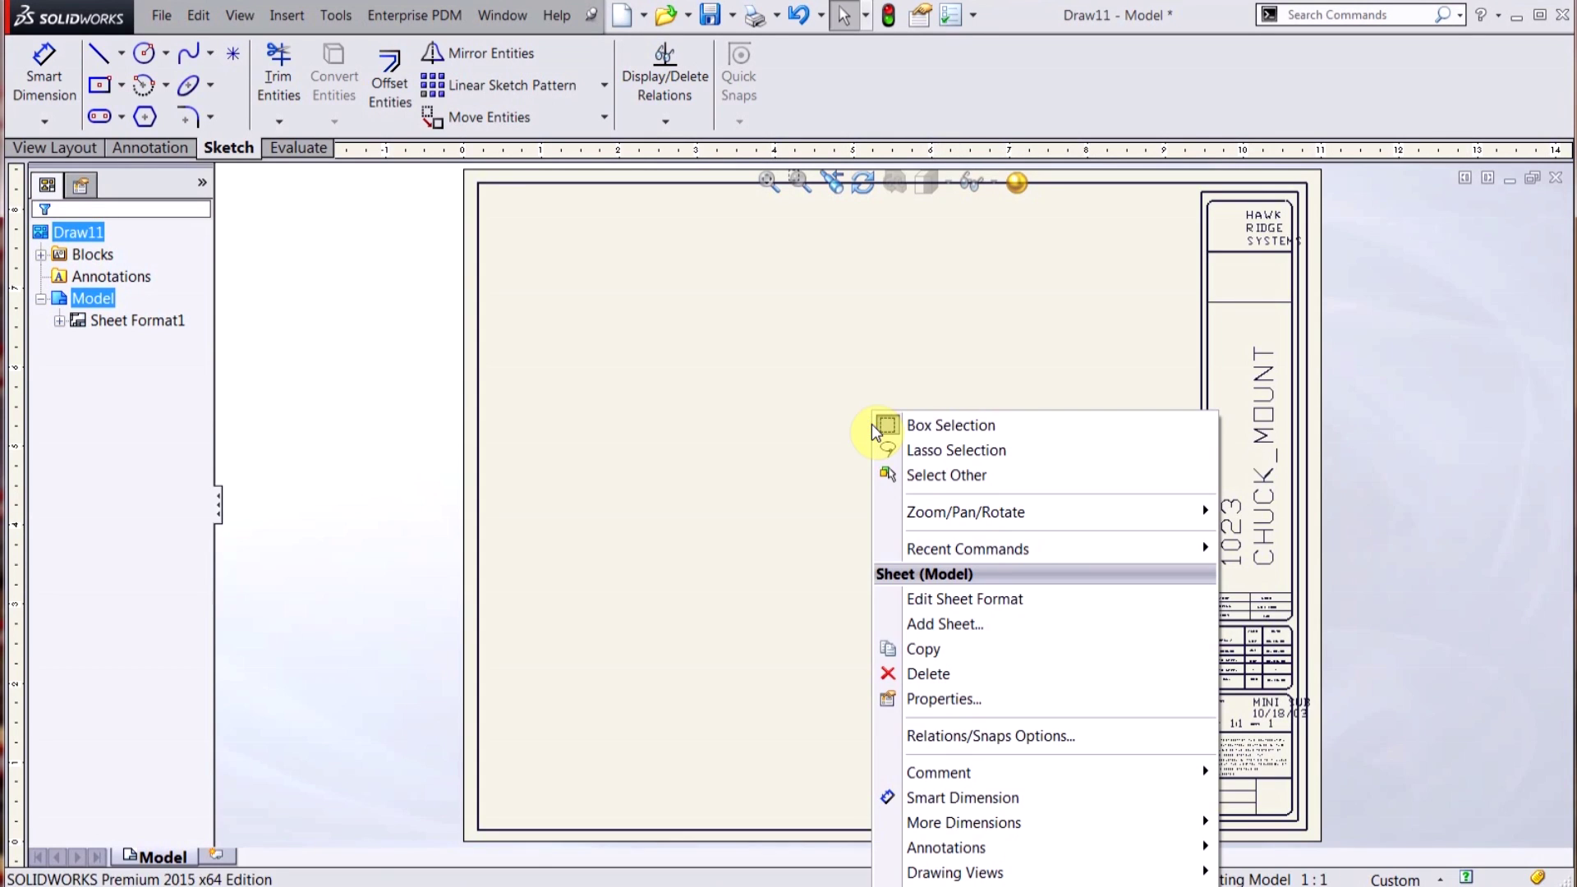
{"action": "left_click", "coordinate": [964, 602]}
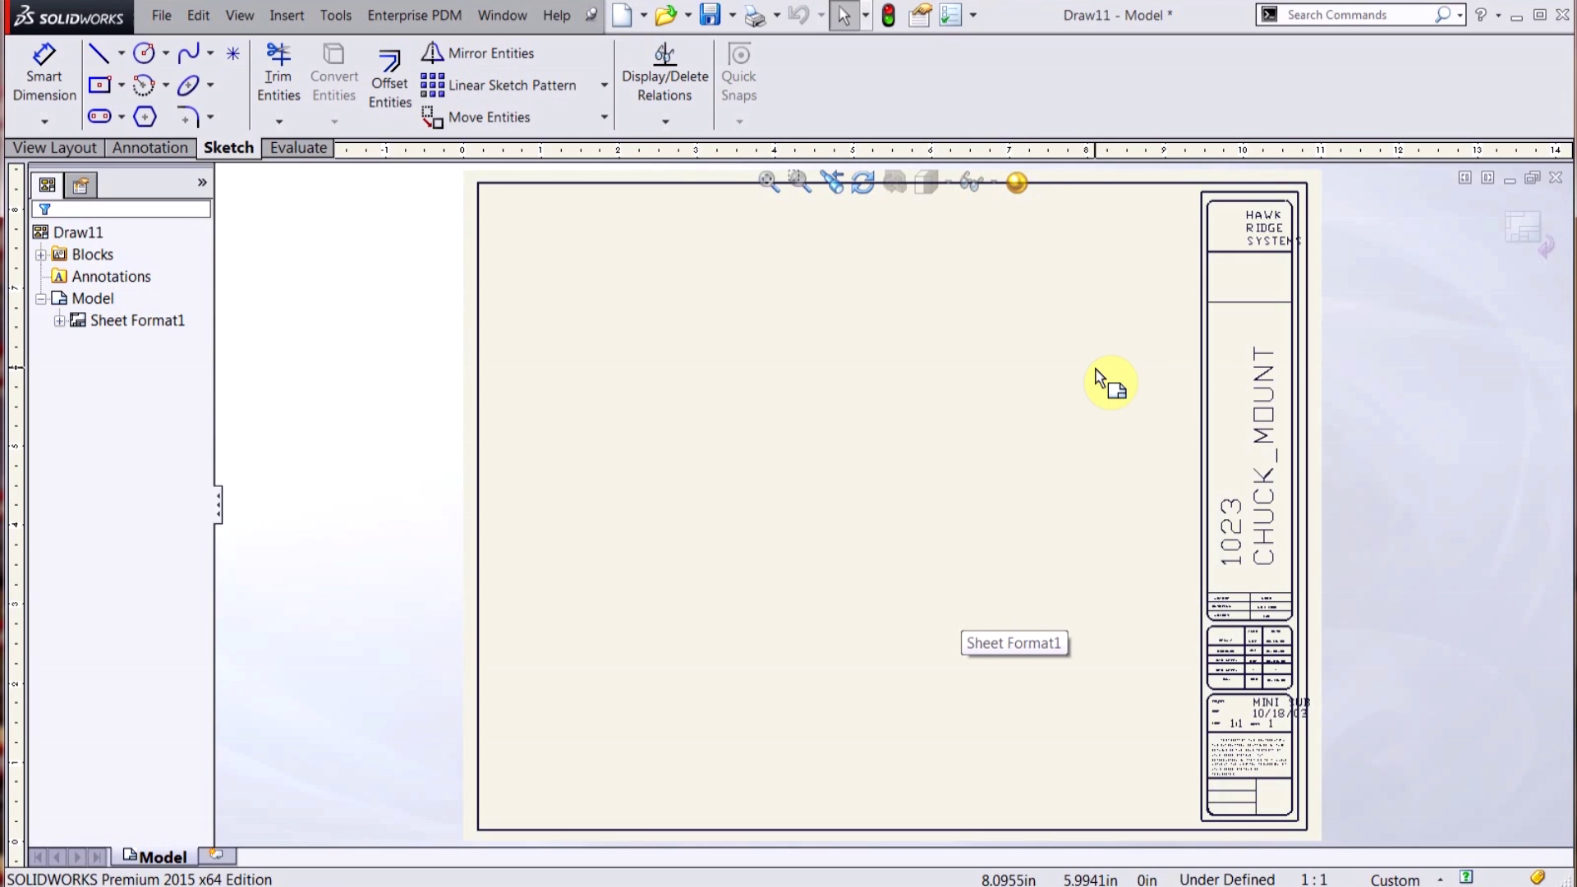
{"action": "left_click", "coordinate": [1270, 415]}
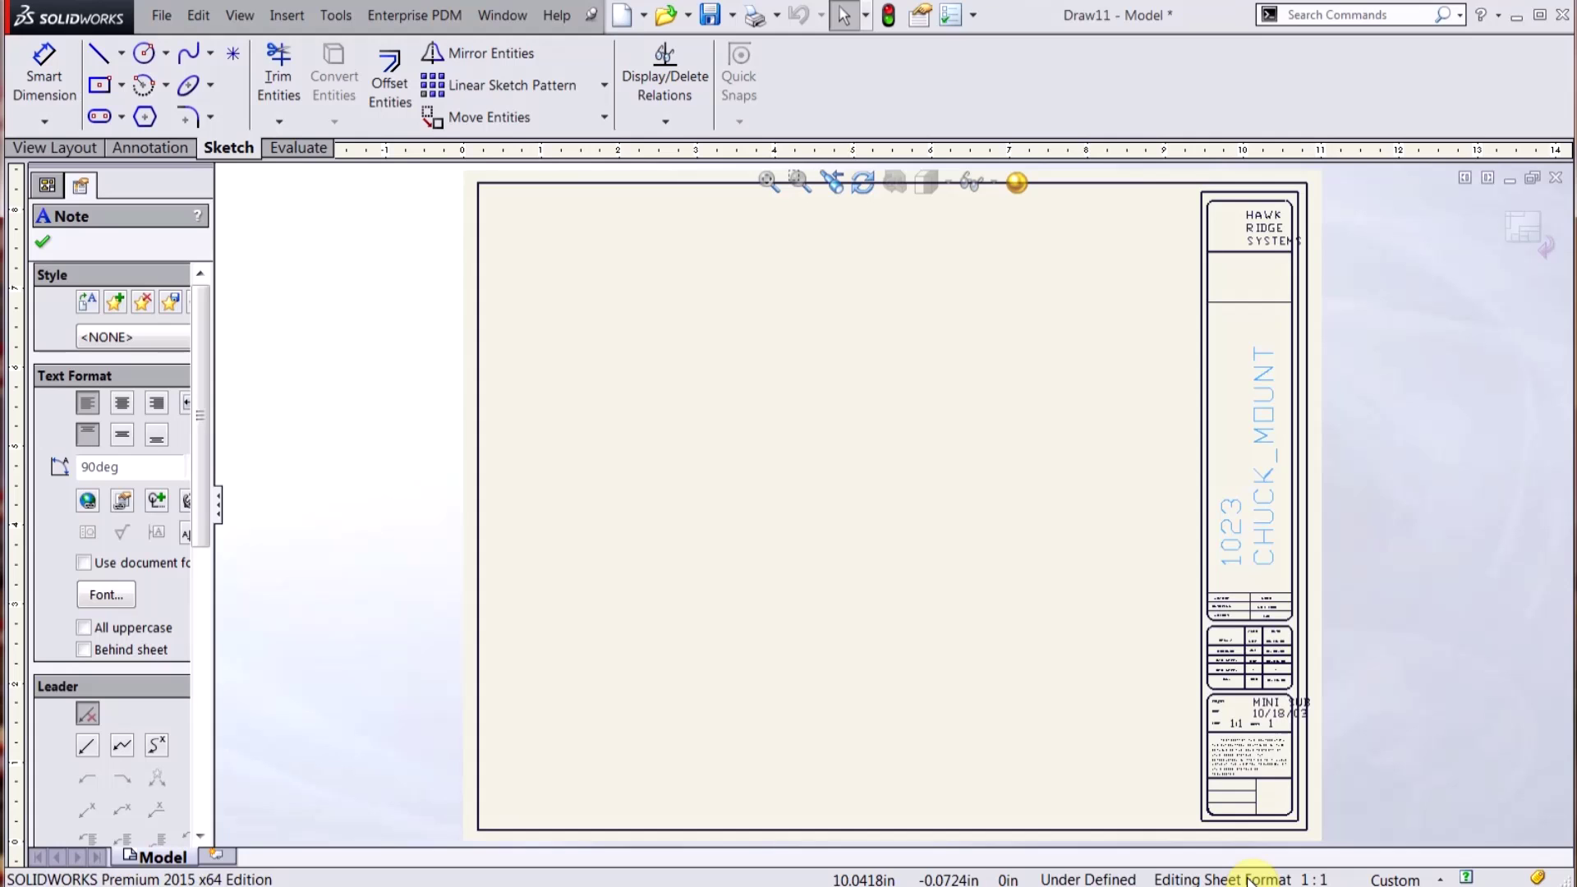
{"action": "key", "text": "Escape"}
{"action": "scroll", "coordinate": [1302, 246], "scroll_direction": "up", "scroll_amount": 3}
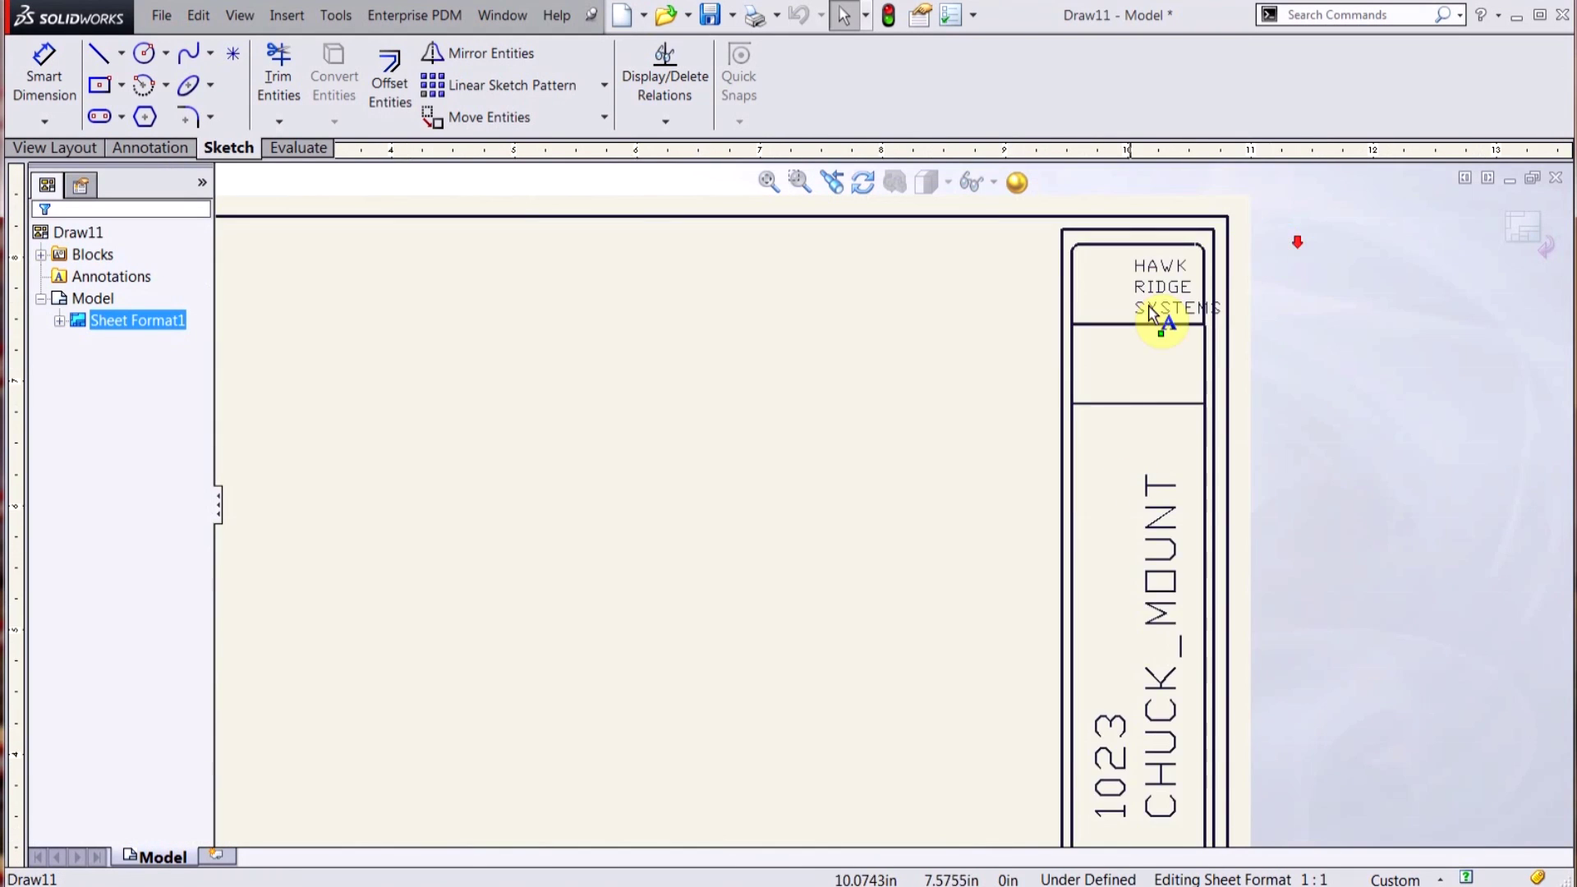
{"action": "scroll", "coordinate": [1150, 312], "scroll_direction": "up", "scroll_amount": 2}
Set the HAWK RIDGE SYSTEMS note to Century Gothic and centre-align it
{"action": "double_click", "coordinate": [1111, 324]}
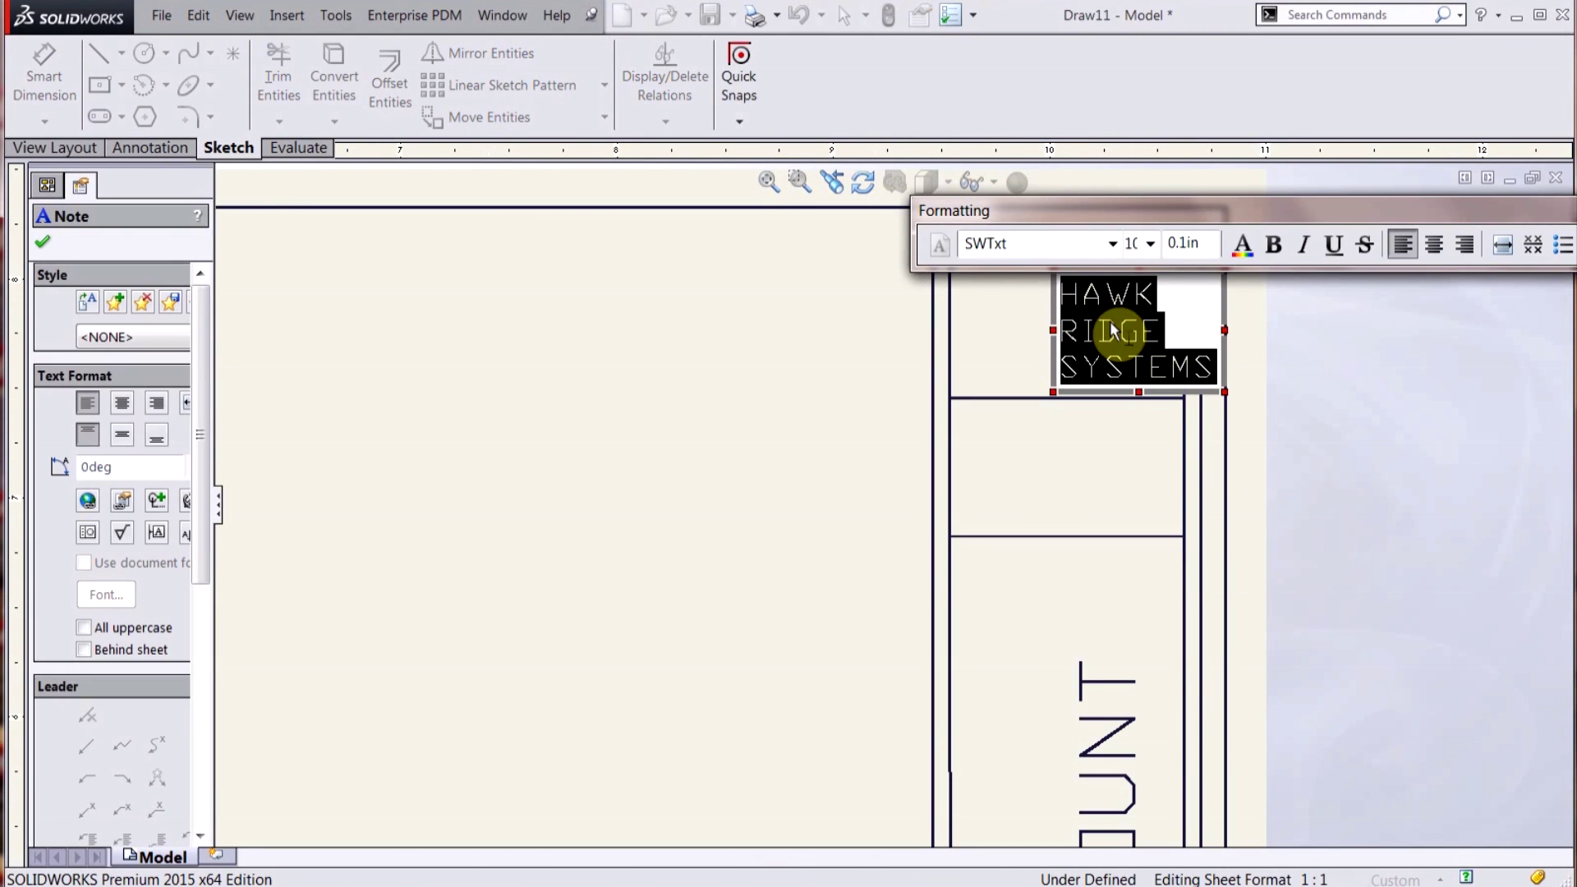
{"action": "left_click", "coordinate": [1112, 244]}
{"action": "type", "text": "ce"}
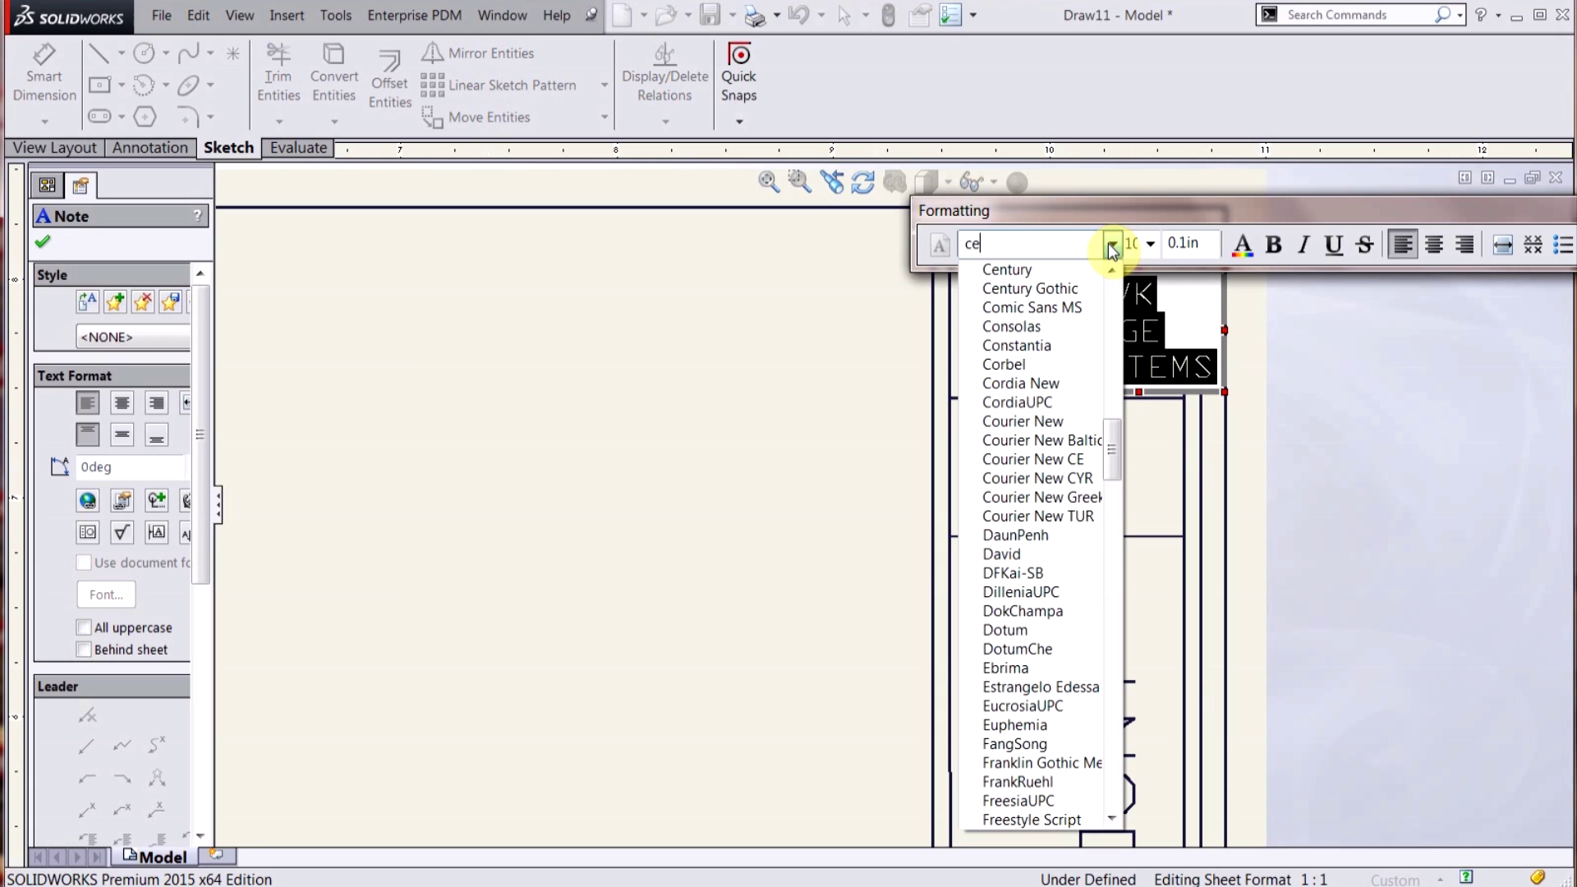
{"action": "left_click", "coordinate": [1084, 288]}
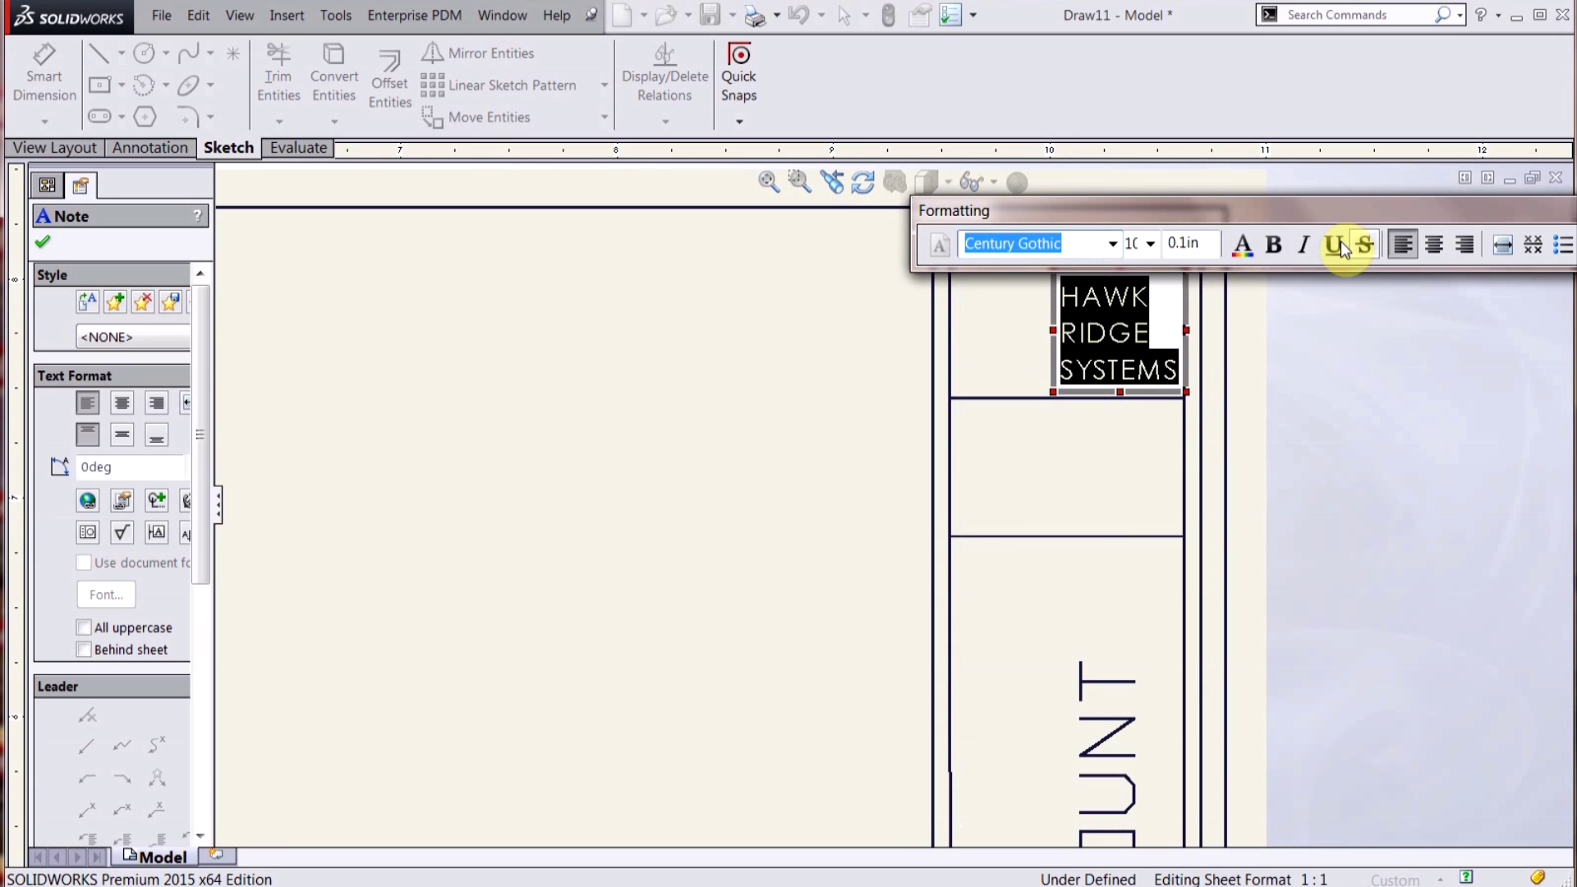
{"action": "left_click", "coordinate": [1429, 246]}
{"action": "left_click", "coordinate": [836, 471]}
{"action": "middle_click_drag", "start_coordinate": [1112, 598], "coordinate": [1087, 484]}
{"action": "scroll", "coordinate": [905, 476], "scroll_direction": "up", "scroll_amount": 1}
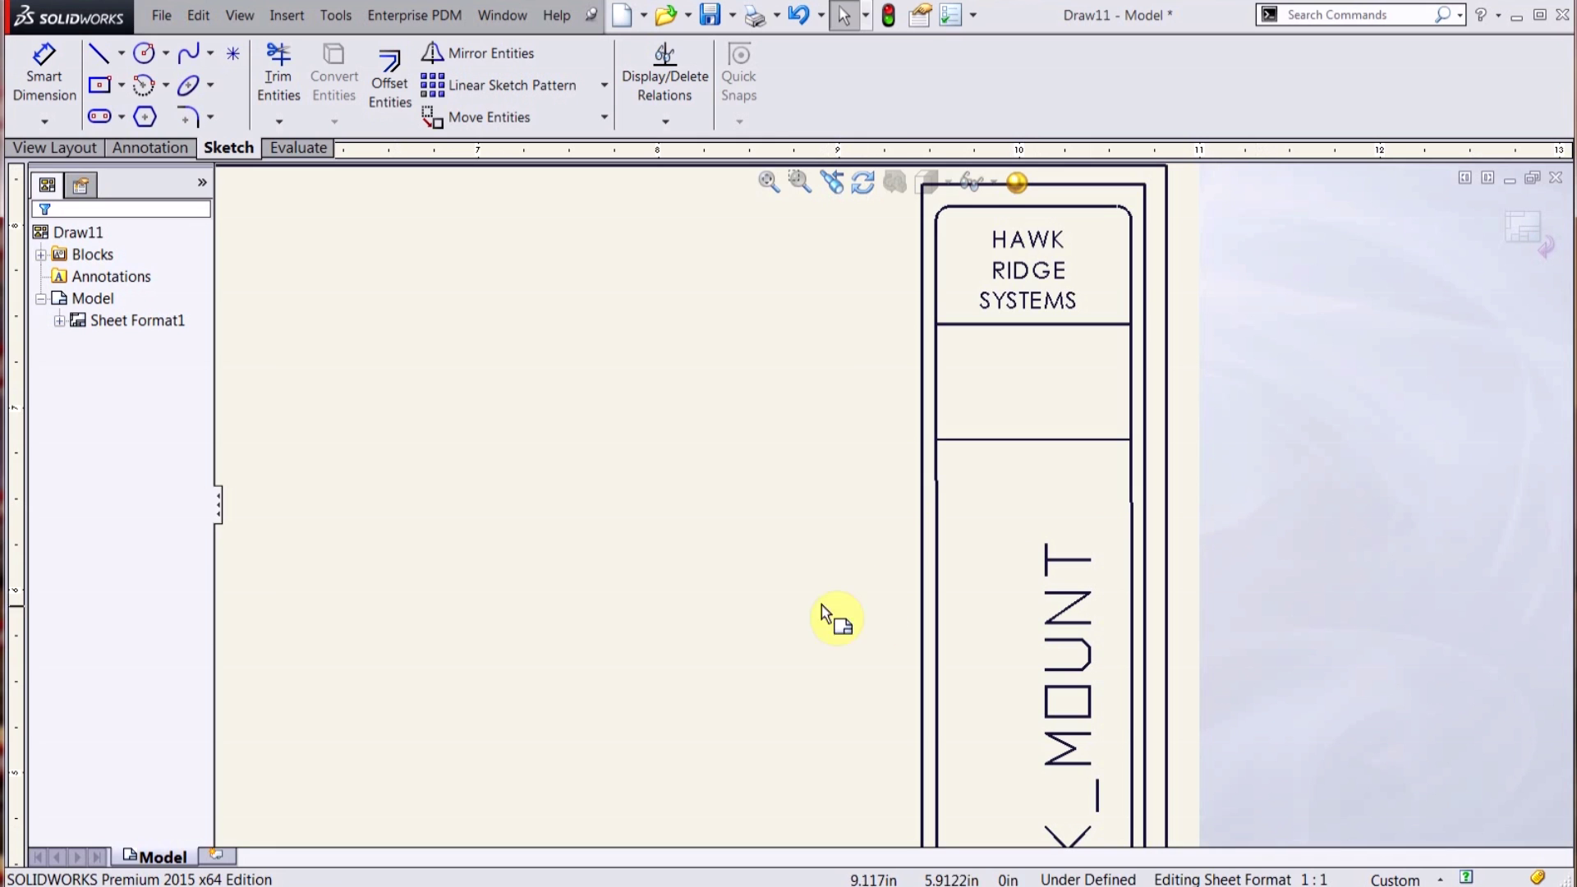
Change the CHUCK_MOUNT note's font to Century Gothic
{"action": "middle_click_drag", "start_coordinate": [792, 606], "coordinate": [793, 506]}
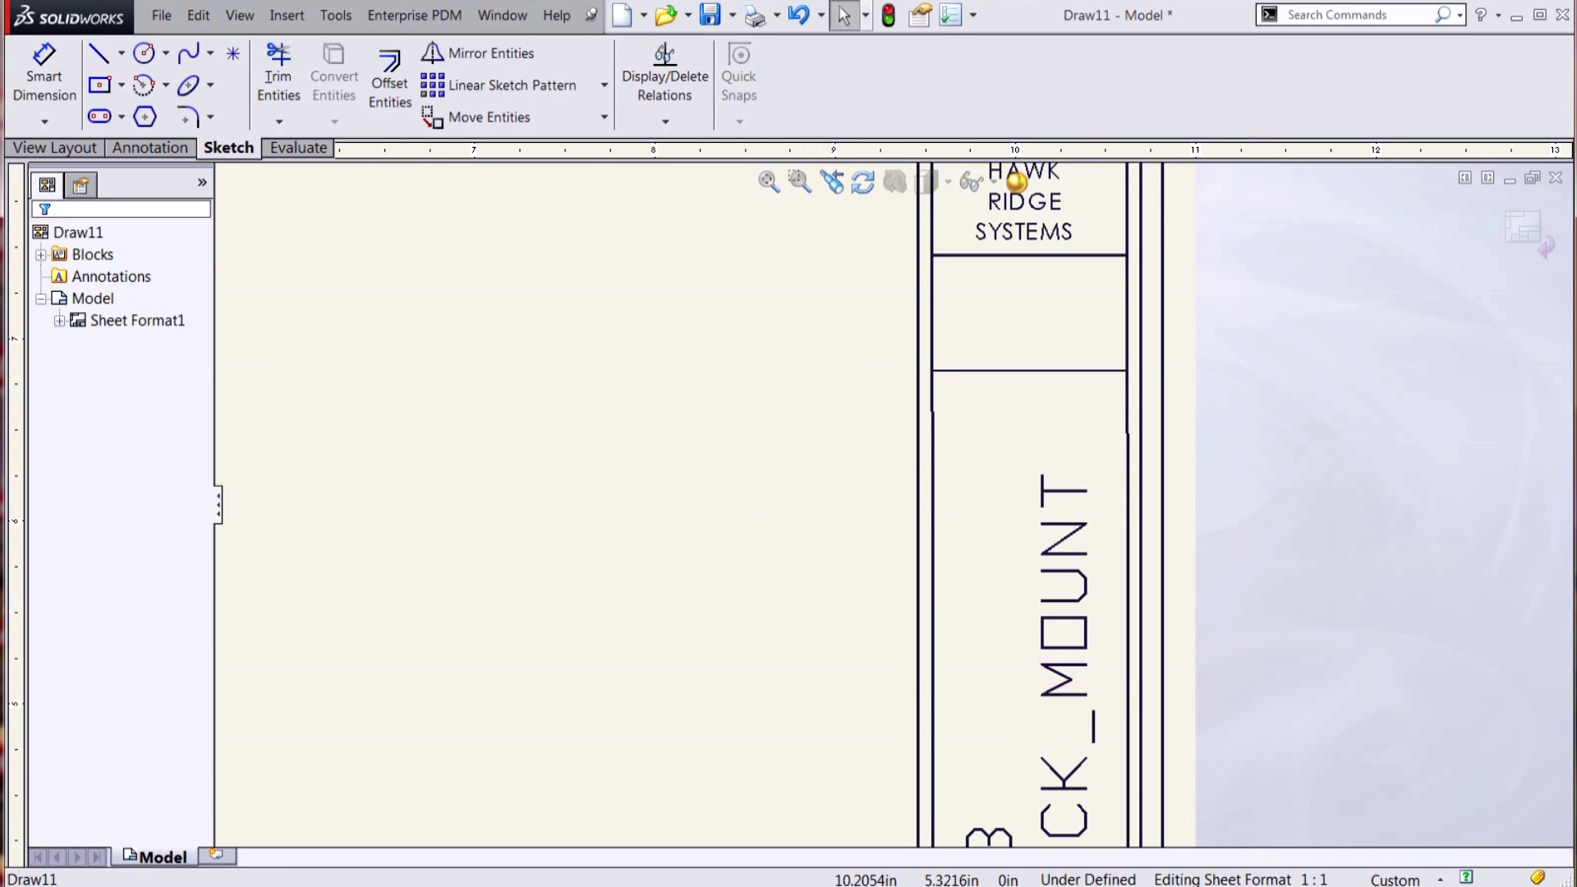
{"action": "double_click", "coordinate": [1049, 641]}
{"action": "left_click", "coordinate": [1114, 427]}
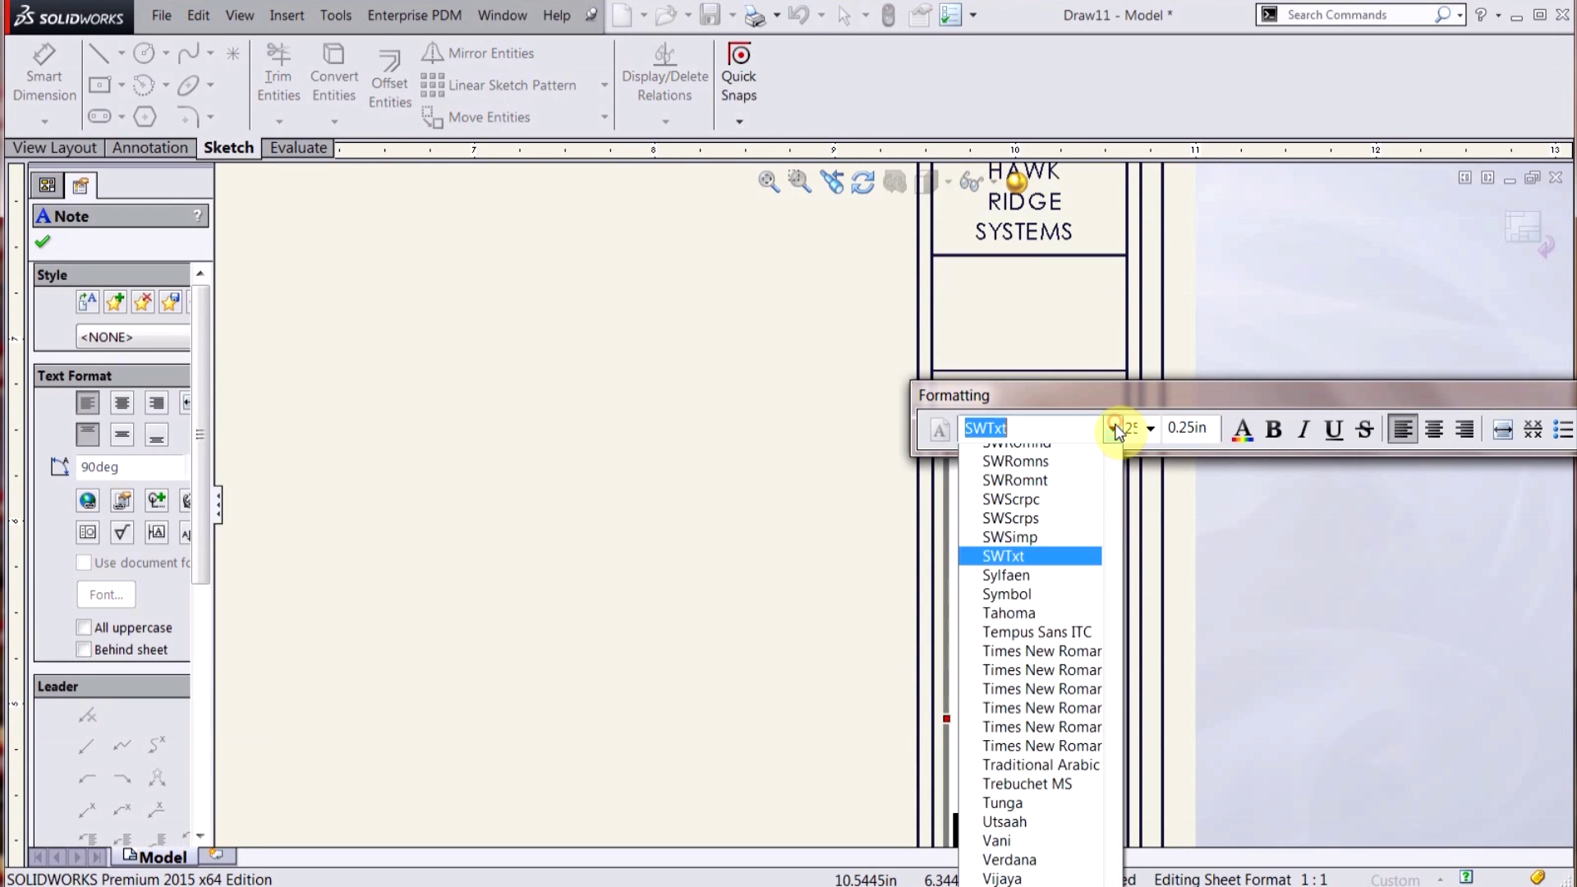
{"action": "type", "text": "ce"}
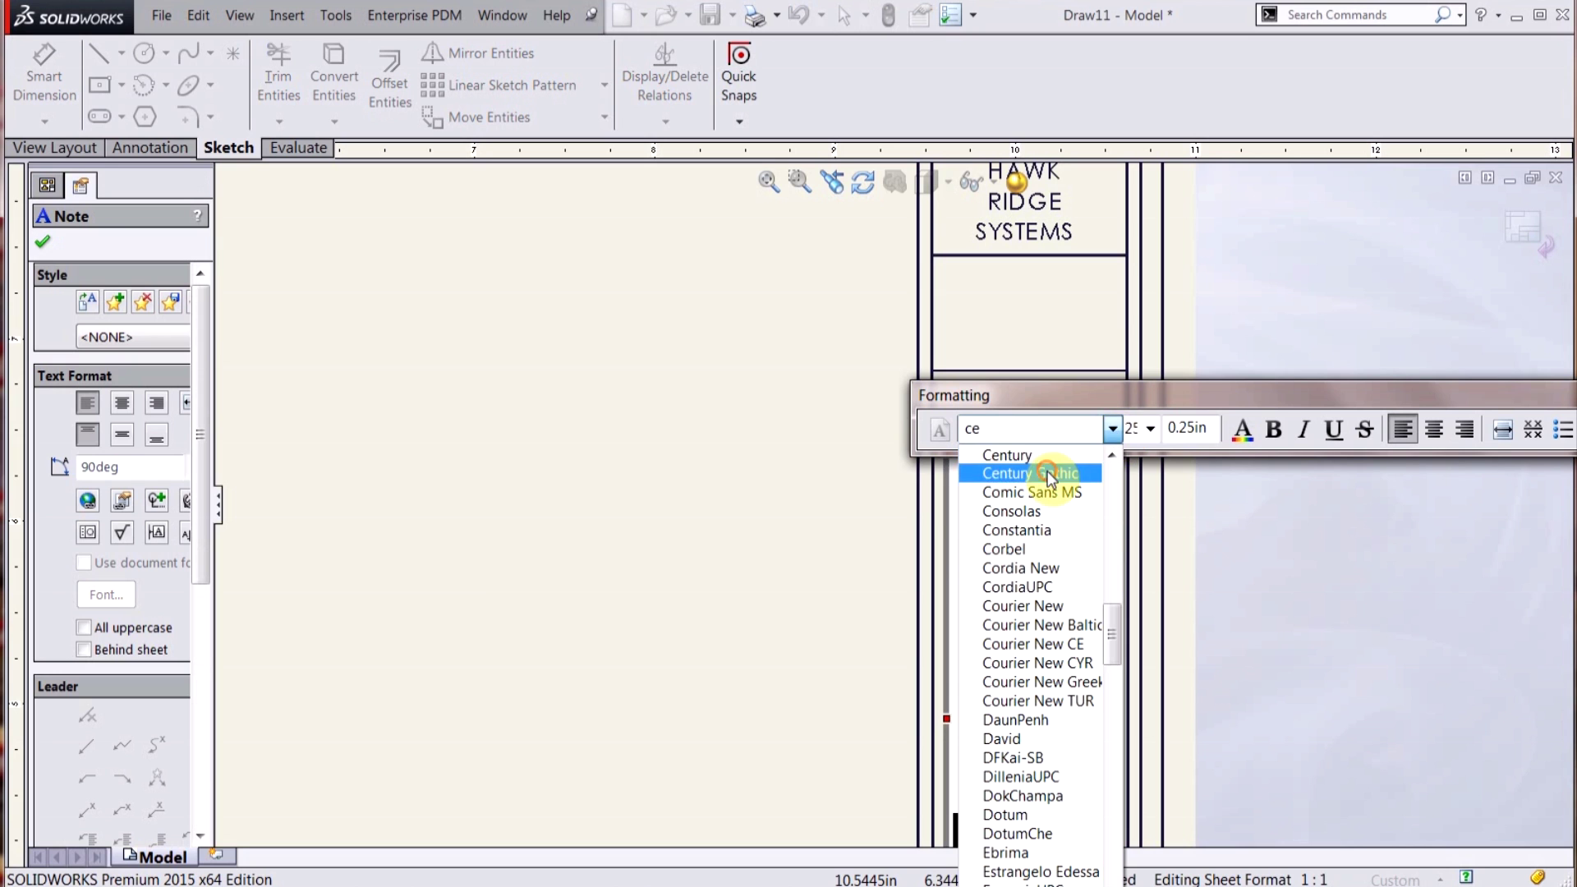
{"action": "left_click", "coordinate": [1049, 475]}
{"action": "left_click", "coordinate": [781, 567]}
{"action": "scroll", "coordinate": [781, 412], "scroll_direction": "up", "scroll_amount": 3}
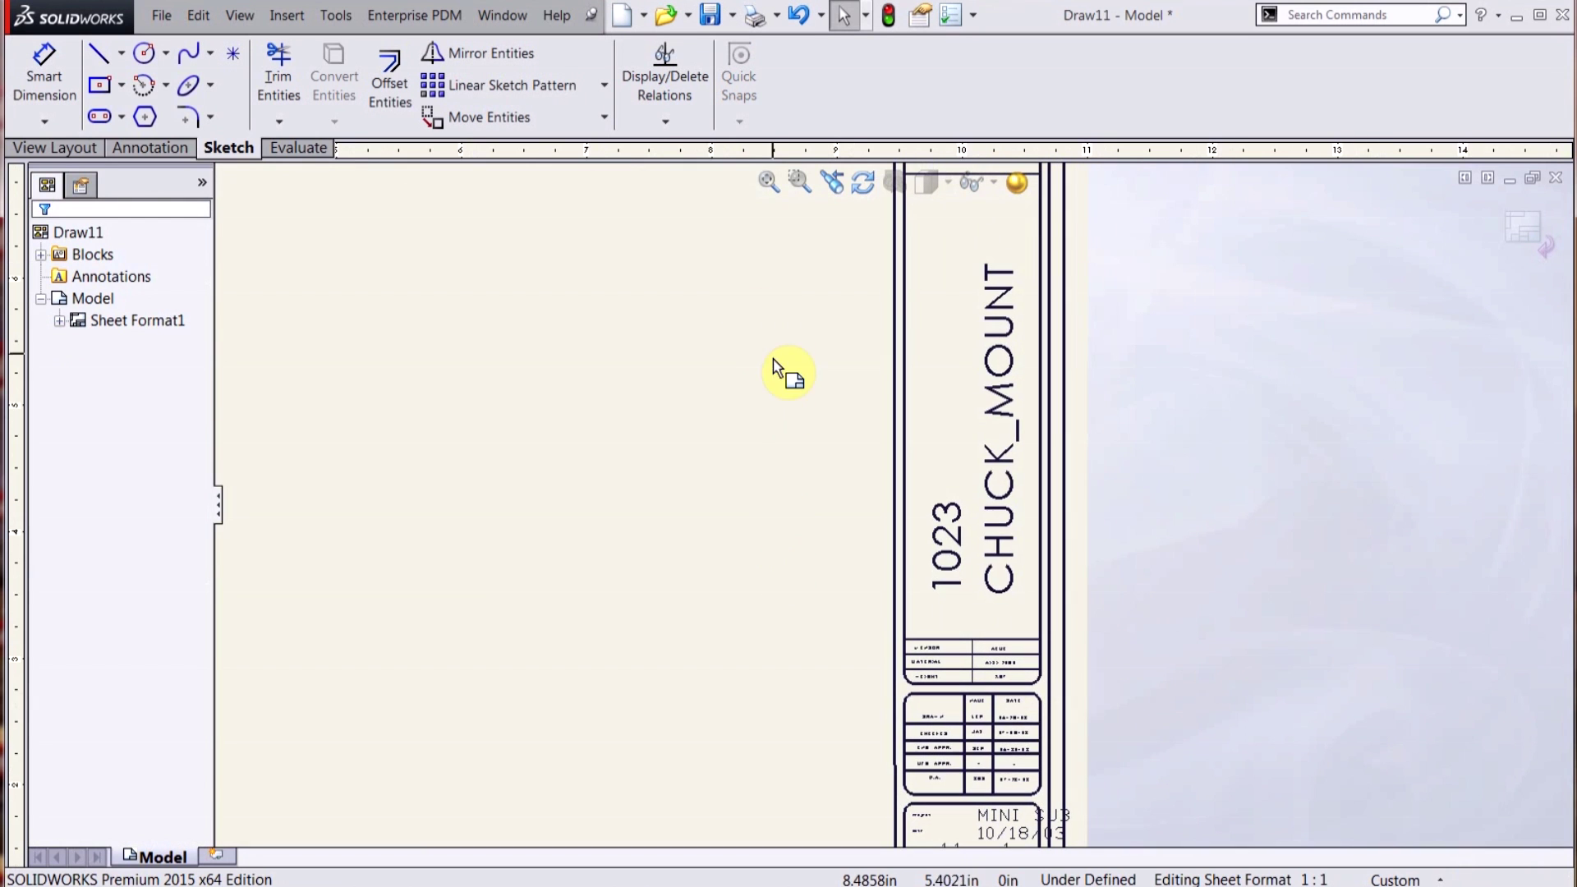
Link the 1023 CHUCK_MOUNT note to the model-in-view SW-File Name property
{"action": "double_click", "coordinate": [997, 525]}
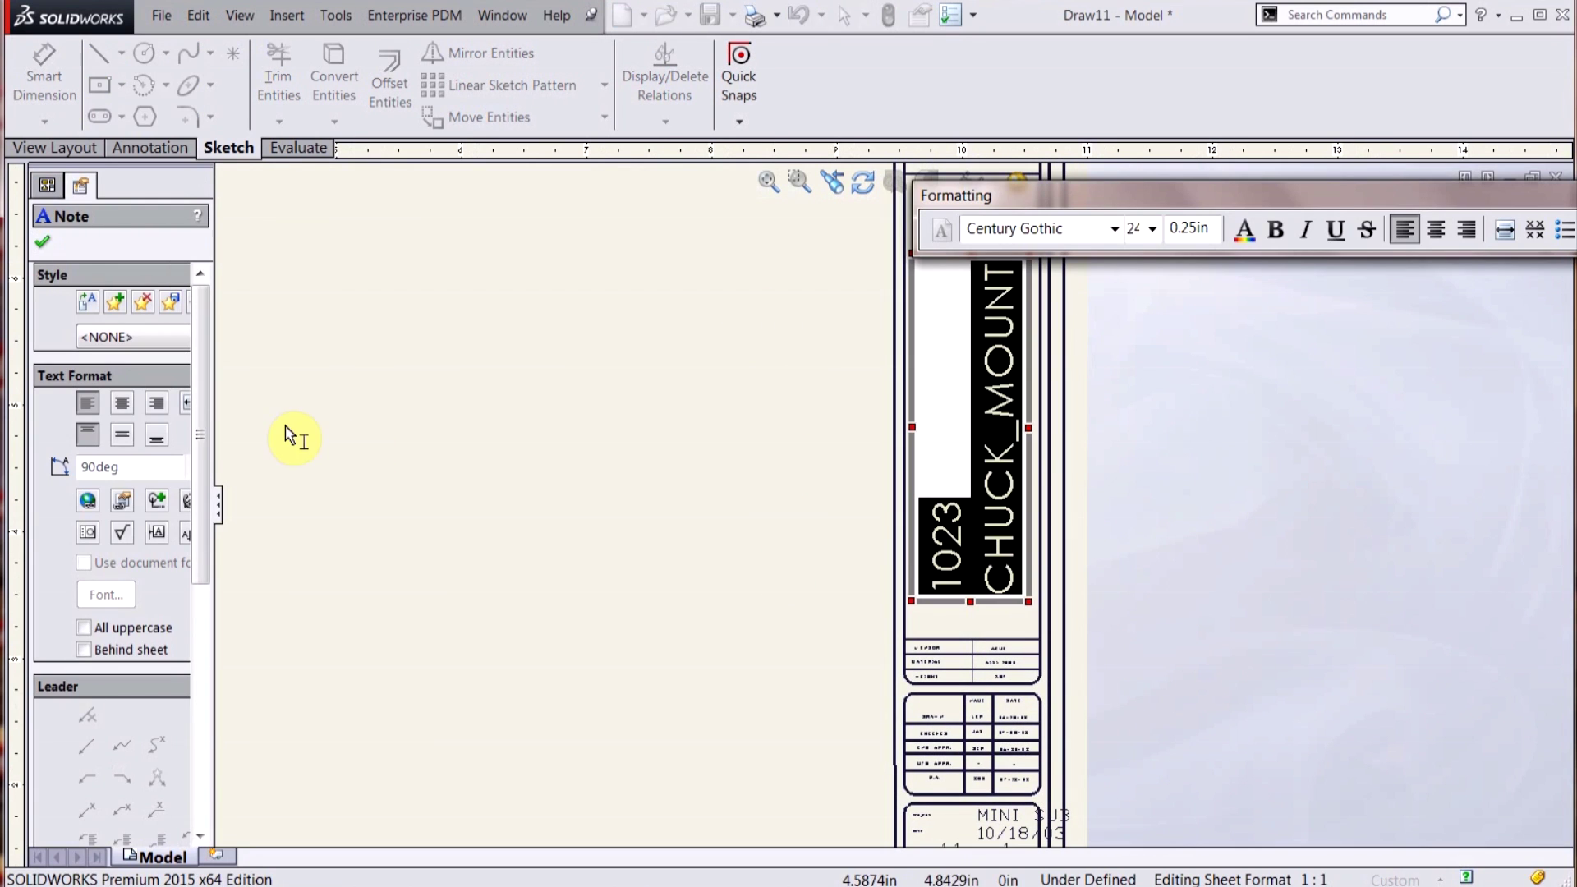
{"action": "left_click", "coordinate": [122, 500]}
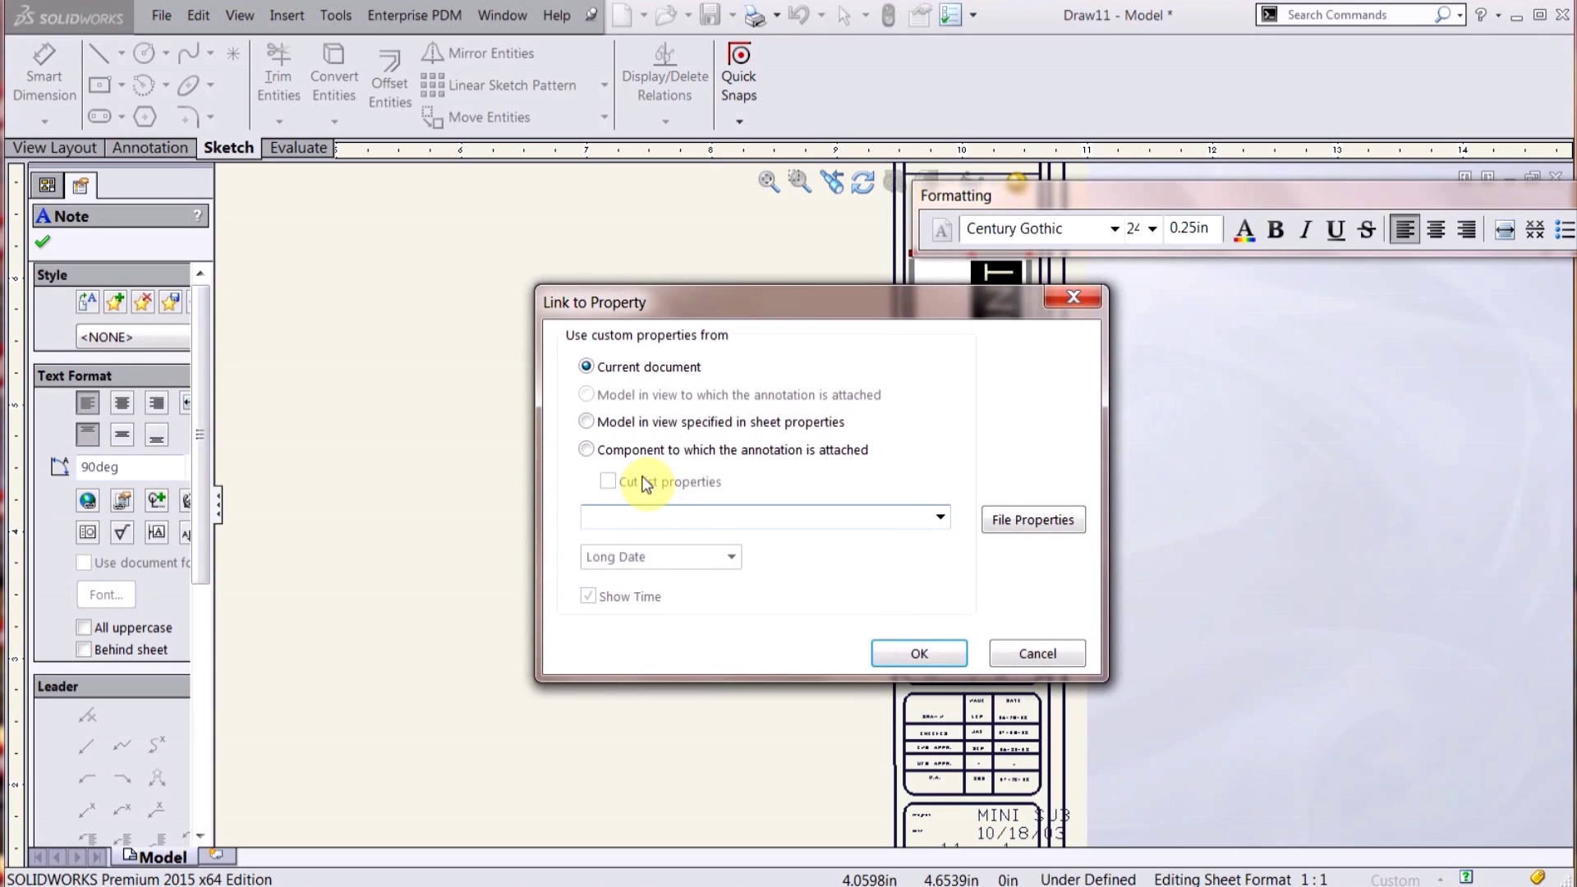
{"action": "left_click", "coordinate": [726, 423]}
{"action": "left_click", "coordinate": [940, 516]}
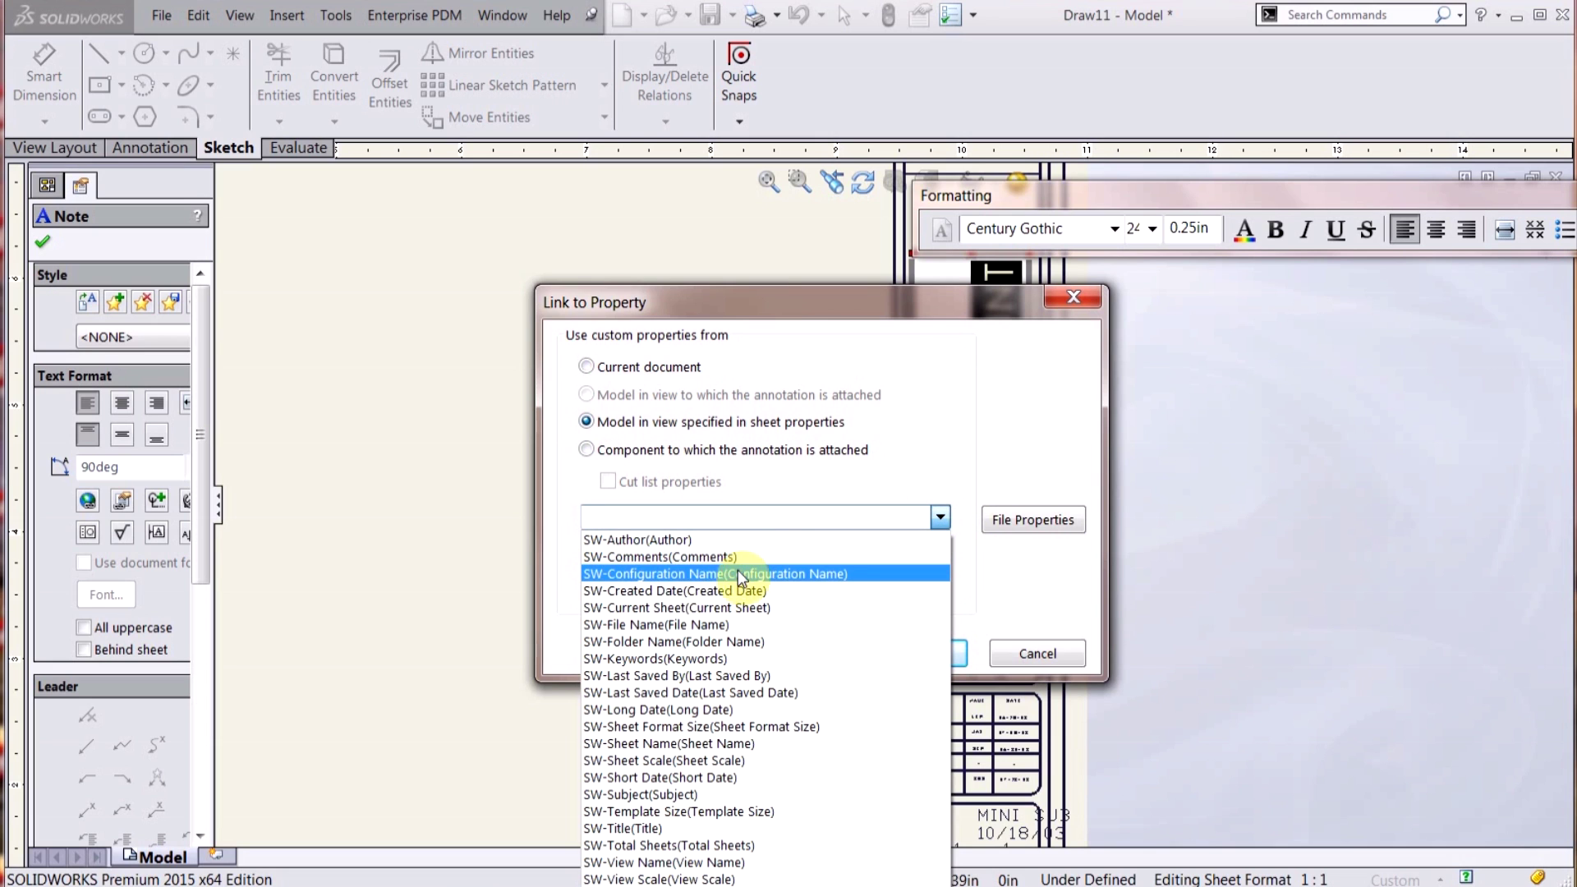
{"action": "left_click", "coordinate": [684, 623]}
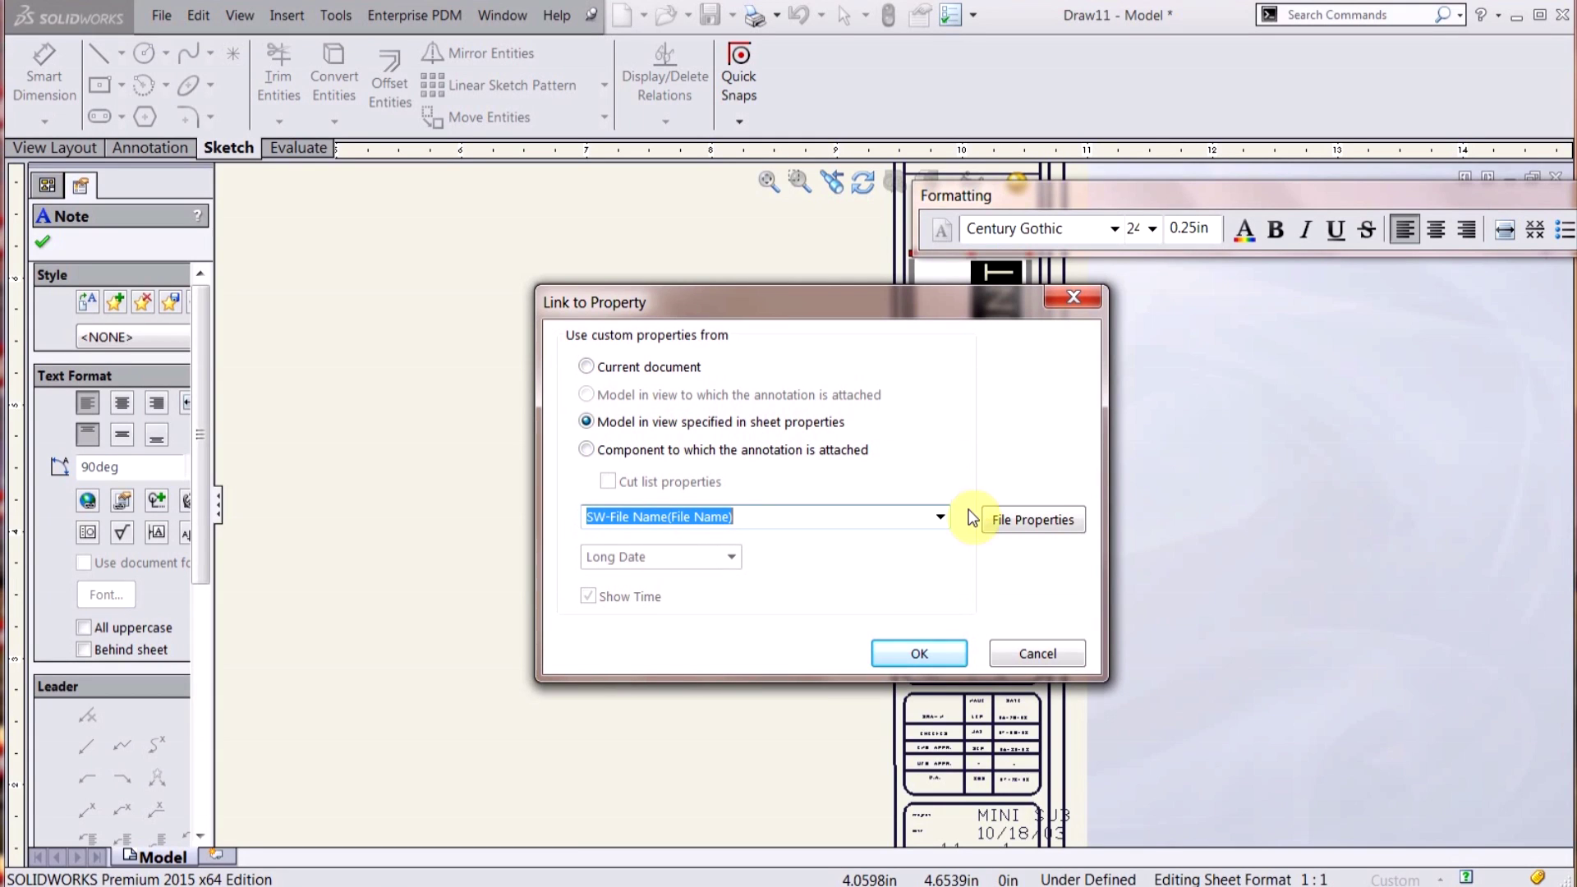
{"action": "left_click", "coordinate": [925, 649]}
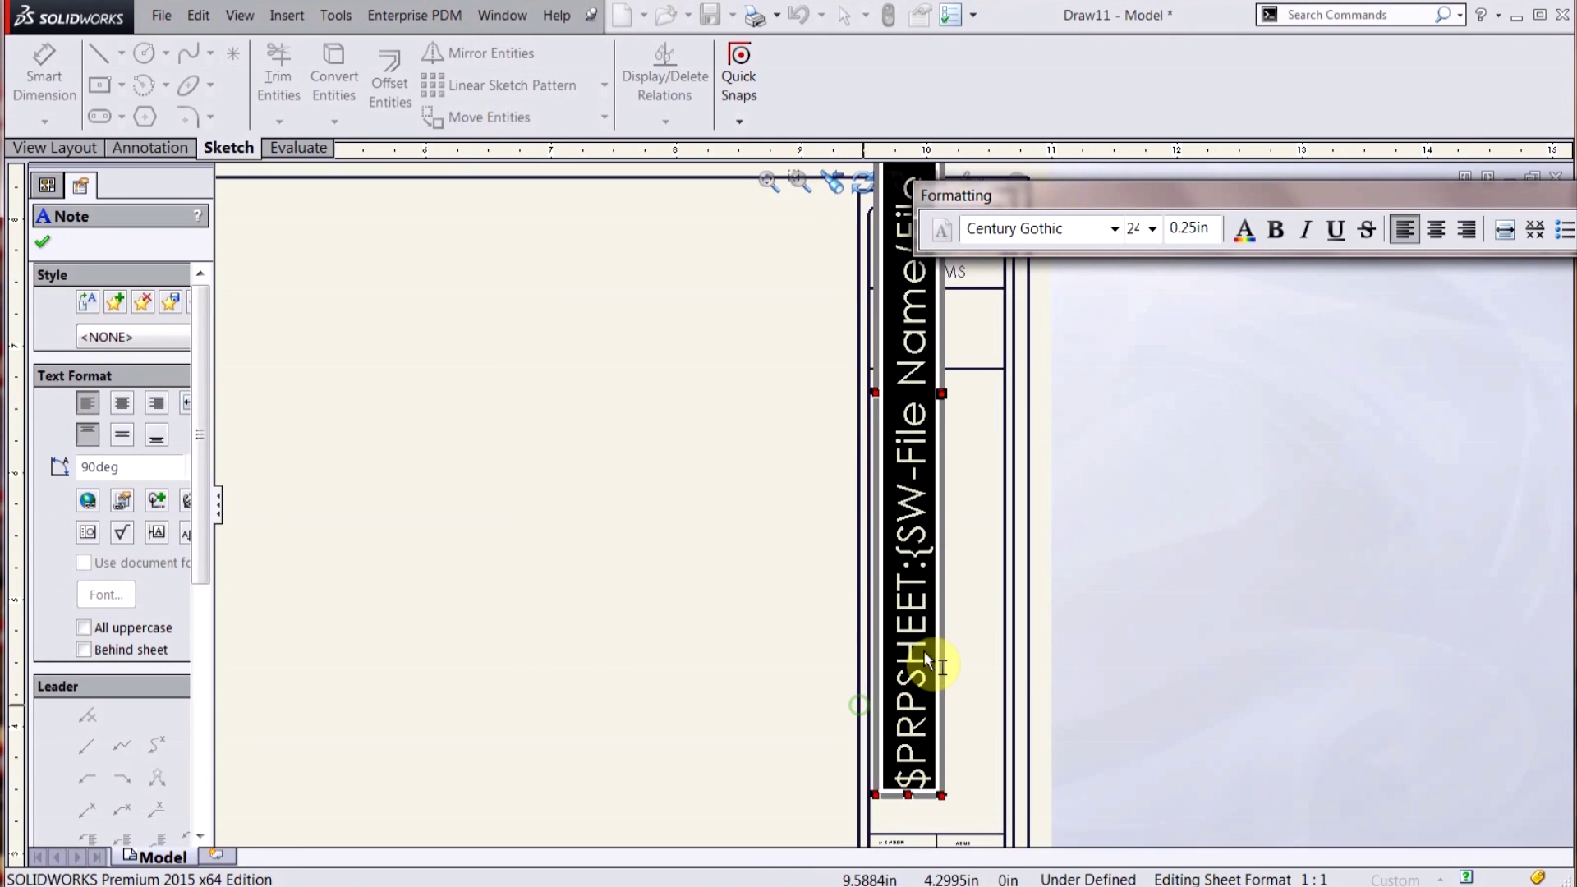
{"action": "left_click", "coordinate": [921, 670]}
{"action": "left_click", "coordinate": [757, 651]}
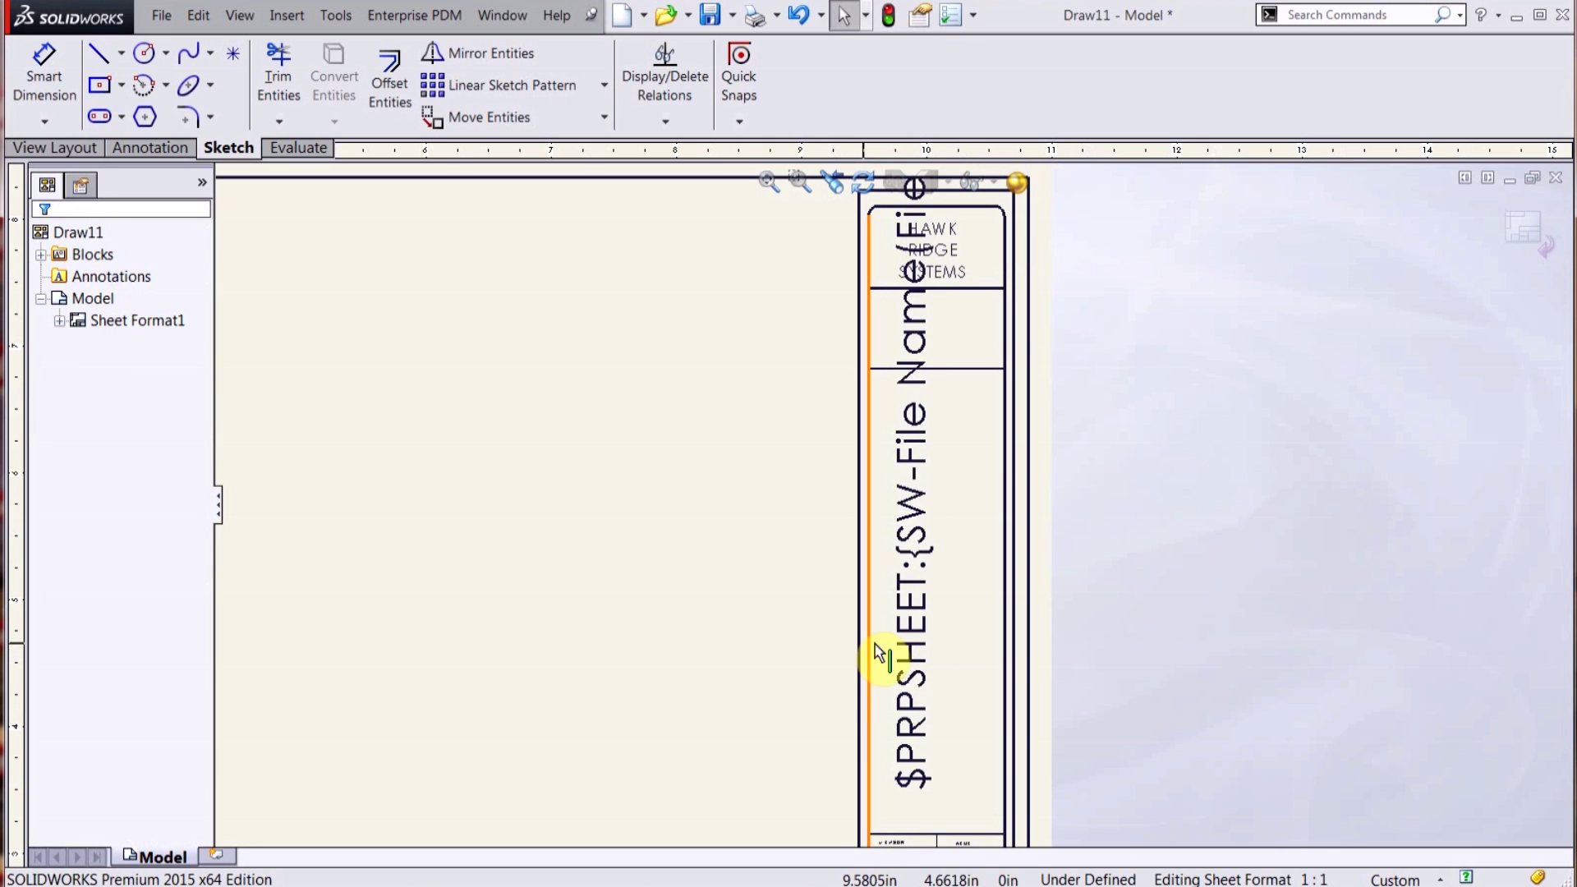
Set the MINI SUB note's font to Century Gothic
{"action": "key", "text": "Escape"}
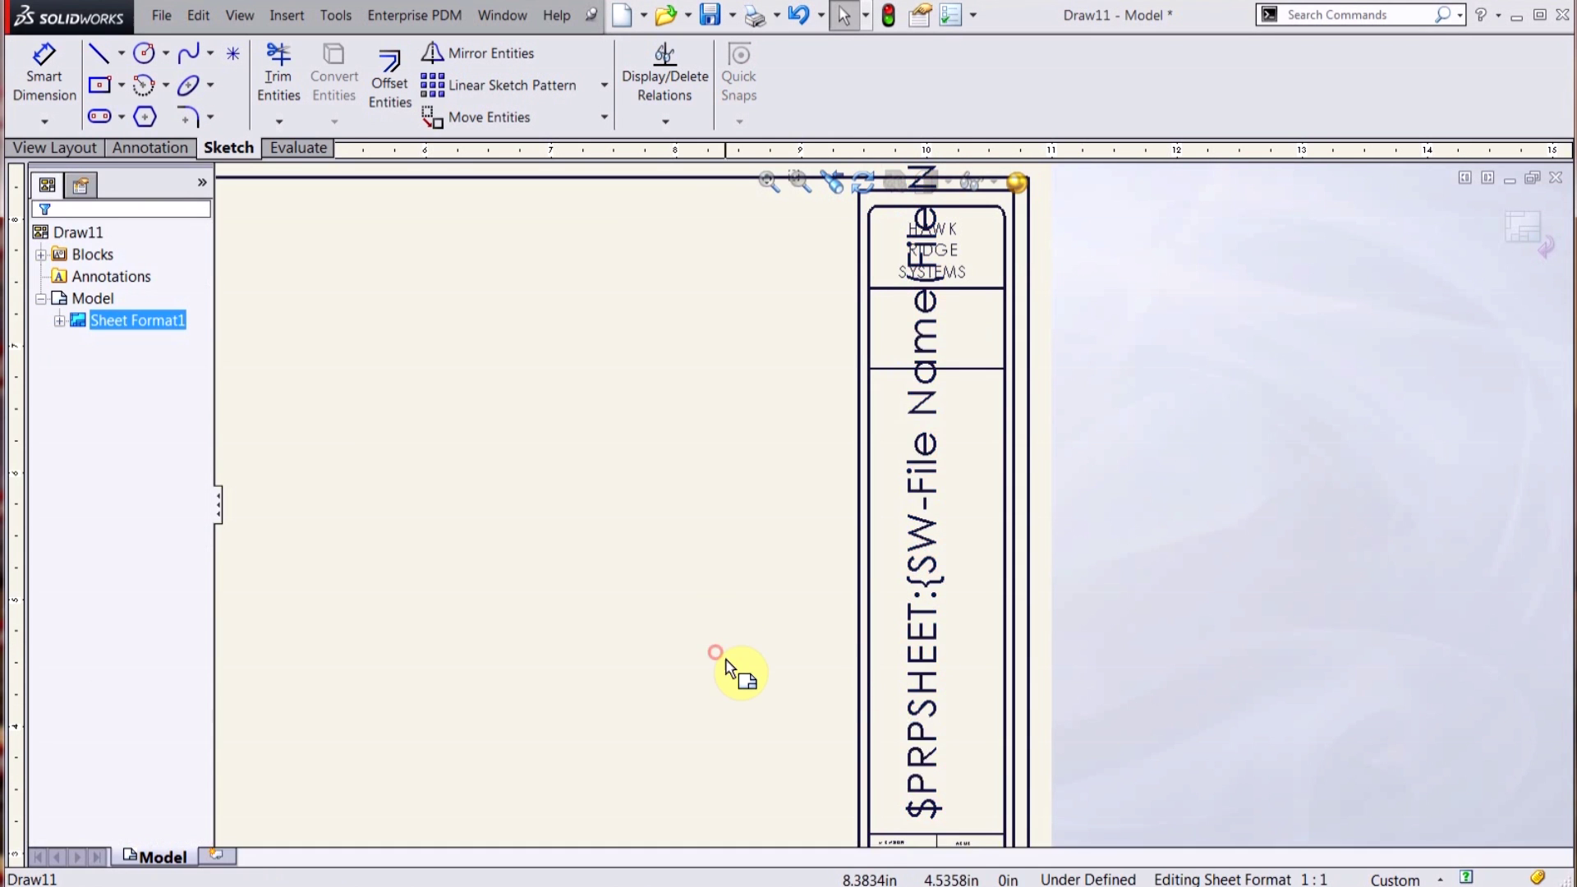
{"action": "key", "text": "f"}
{"action": "scroll", "coordinate": [886, 593], "scroll_direction": "down", "scroll_amount": 5}
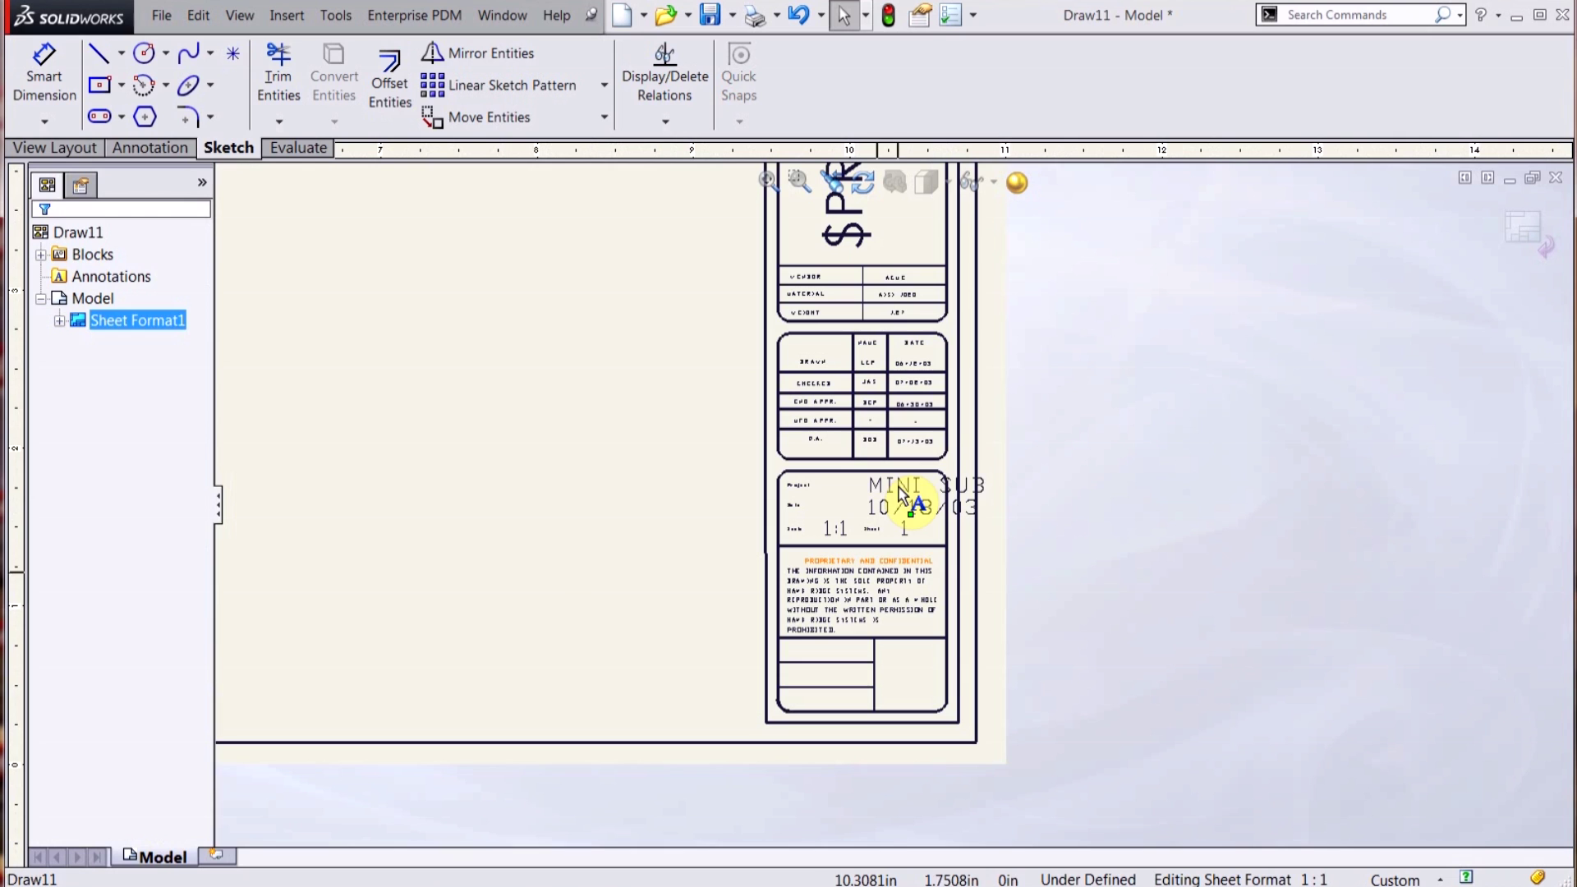
{"action": "left_click", "coordinate": [899, 482]}
{"action": "double_click", "coordinate": [899, 482]}
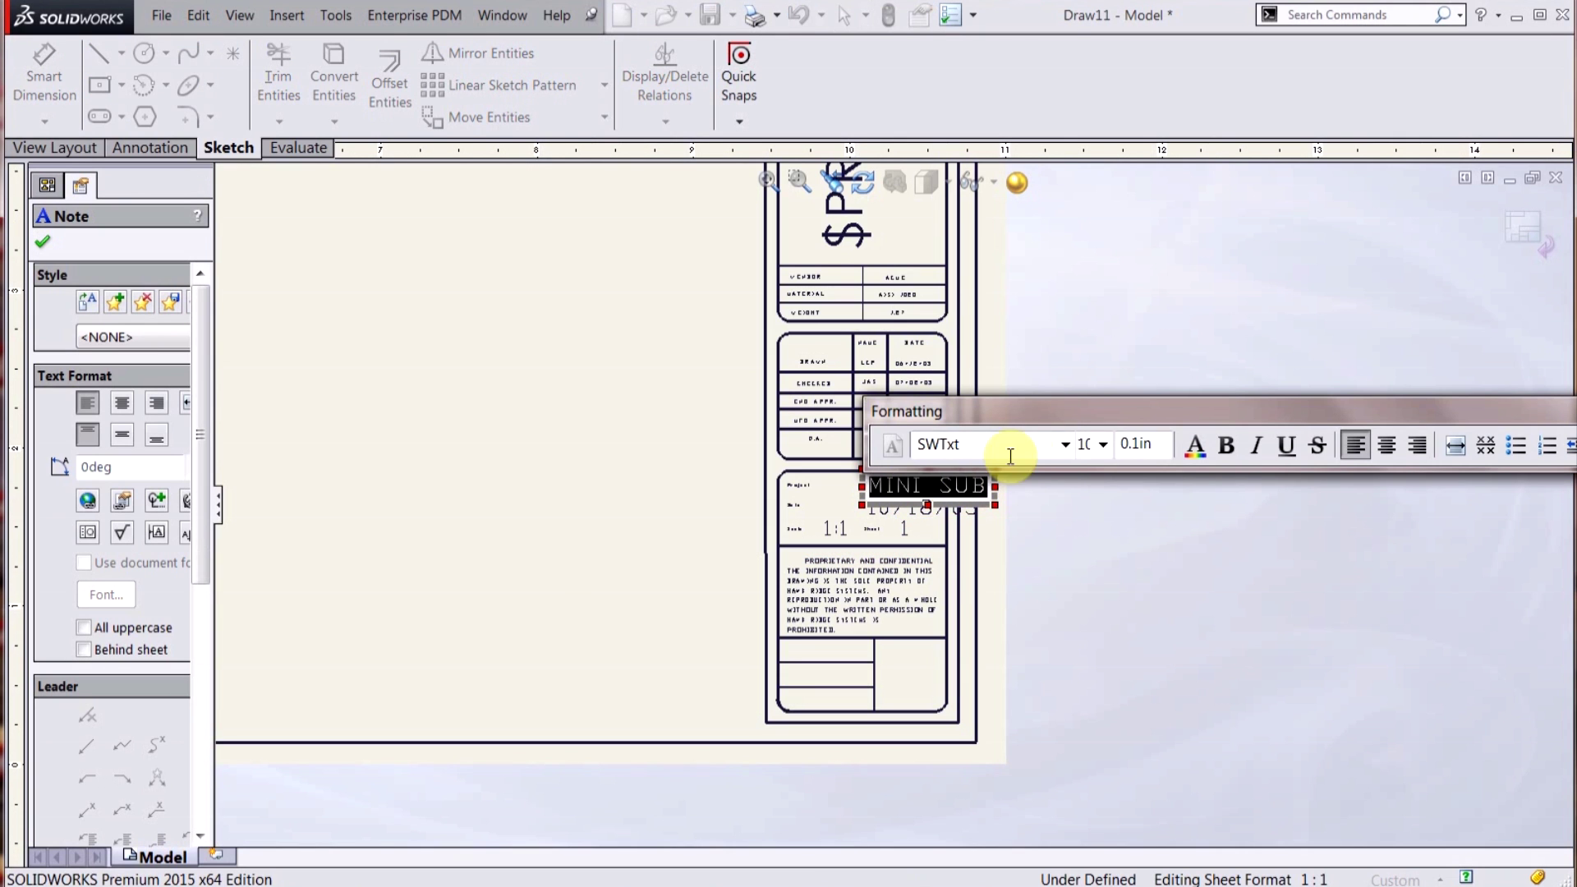
{"action": "left_click", "coordinate": [1064, 448]}
{"action": "scroll", "coordinate": [1064, 454], "scroll_direction": "up", "scroll_amount": 15}
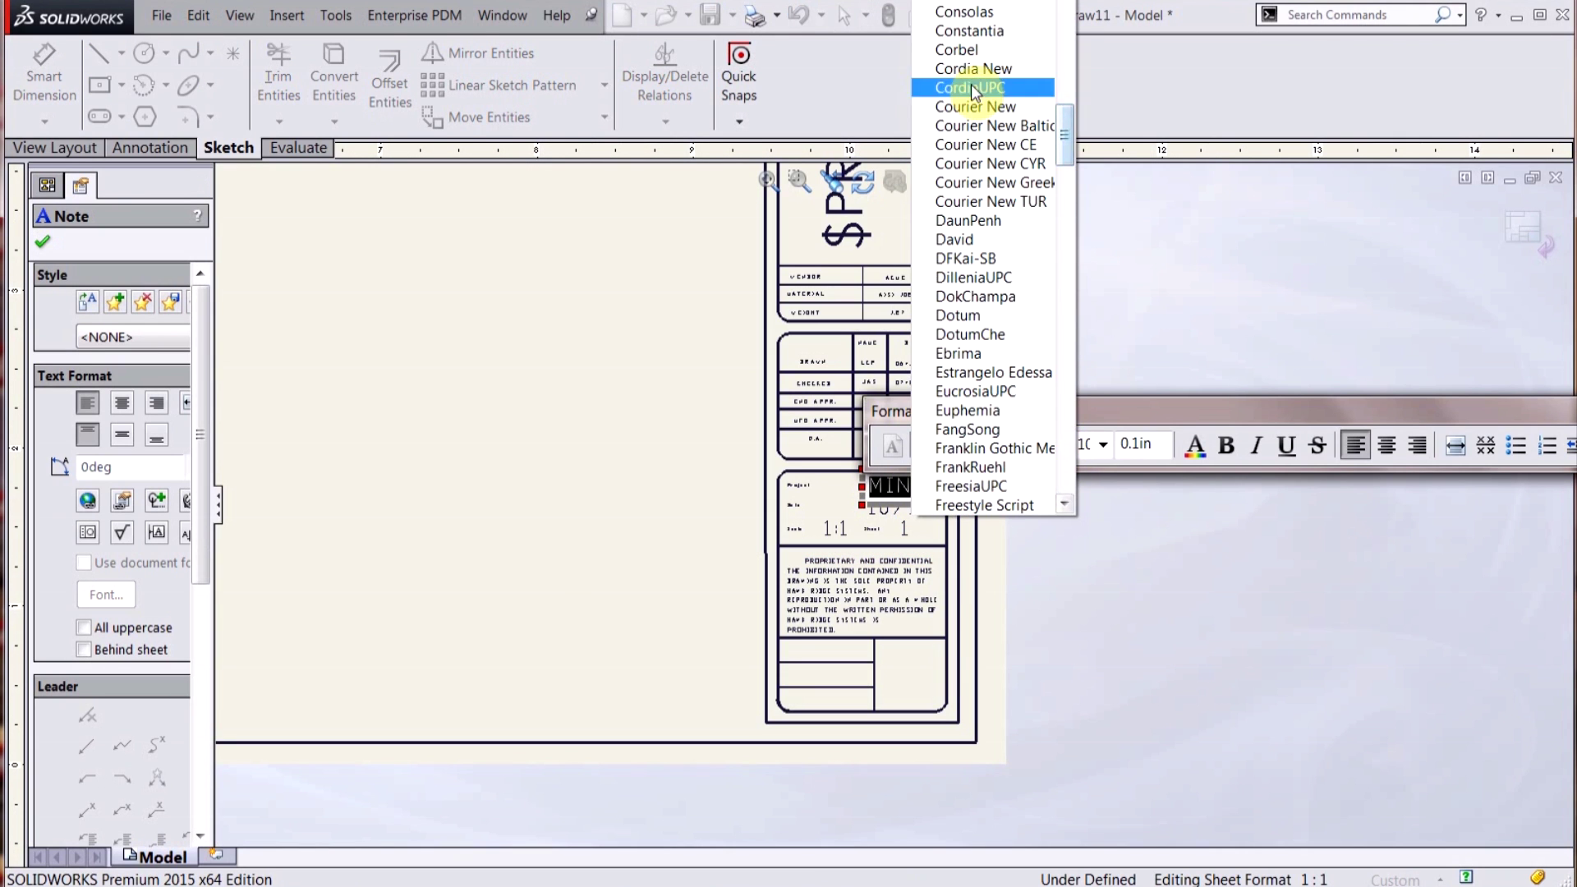
{"action": "left_click", "coordinate": [978, 12]}
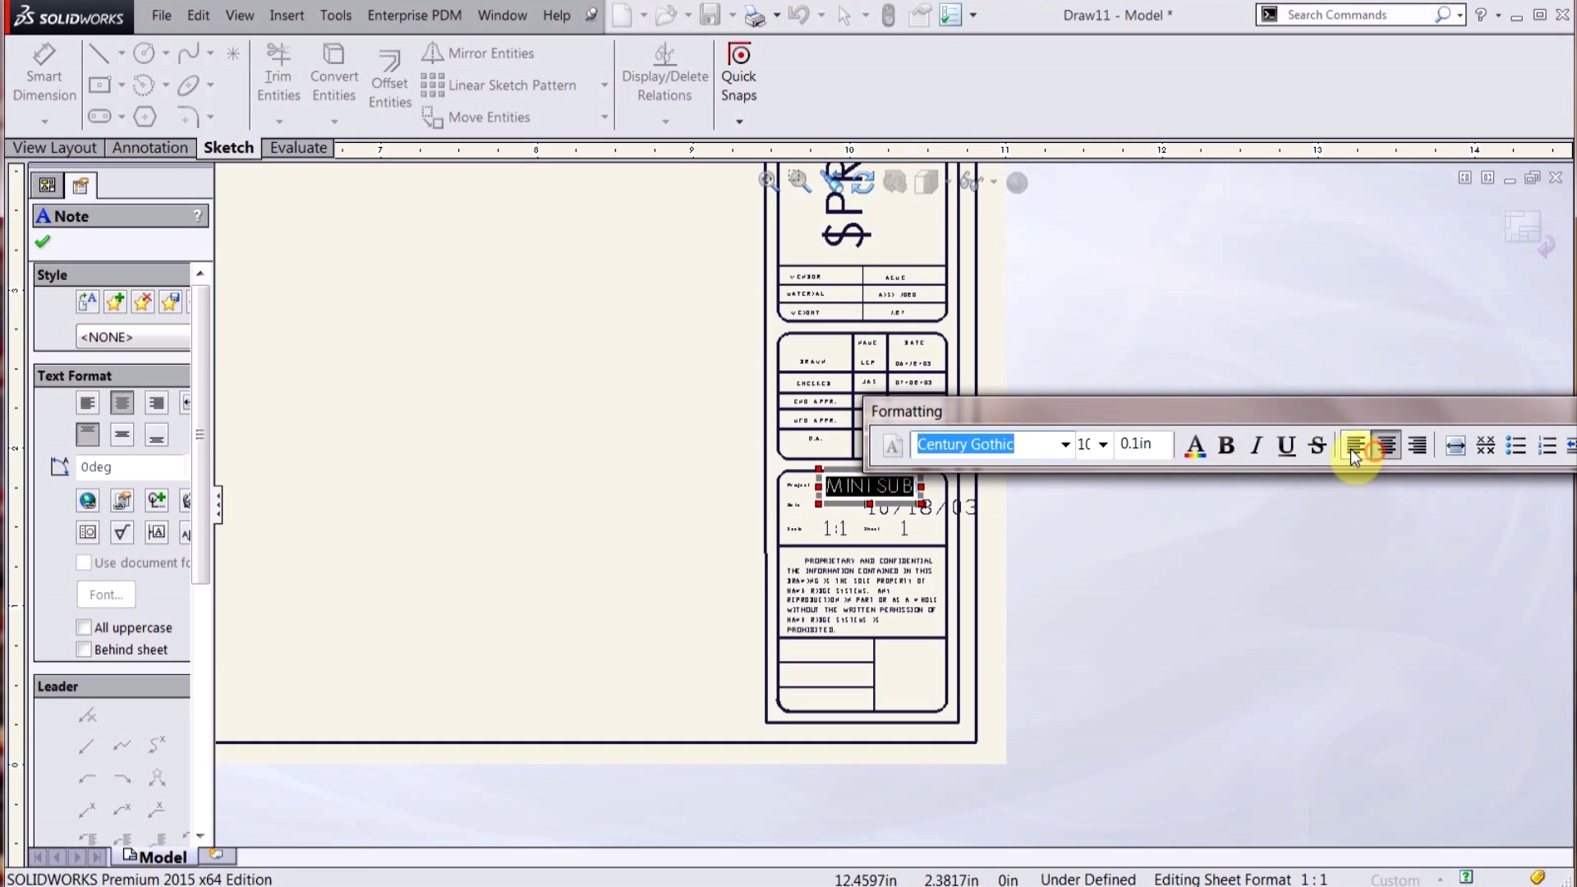
{"action": "key", "text": "Escape"}
Centre the date note and link it to SW-Short Date, showing 11/13/2014
{"action": "scroll", "coordinate": [779, 506], "scroll_direction": "down", "scroll_amount": 3}
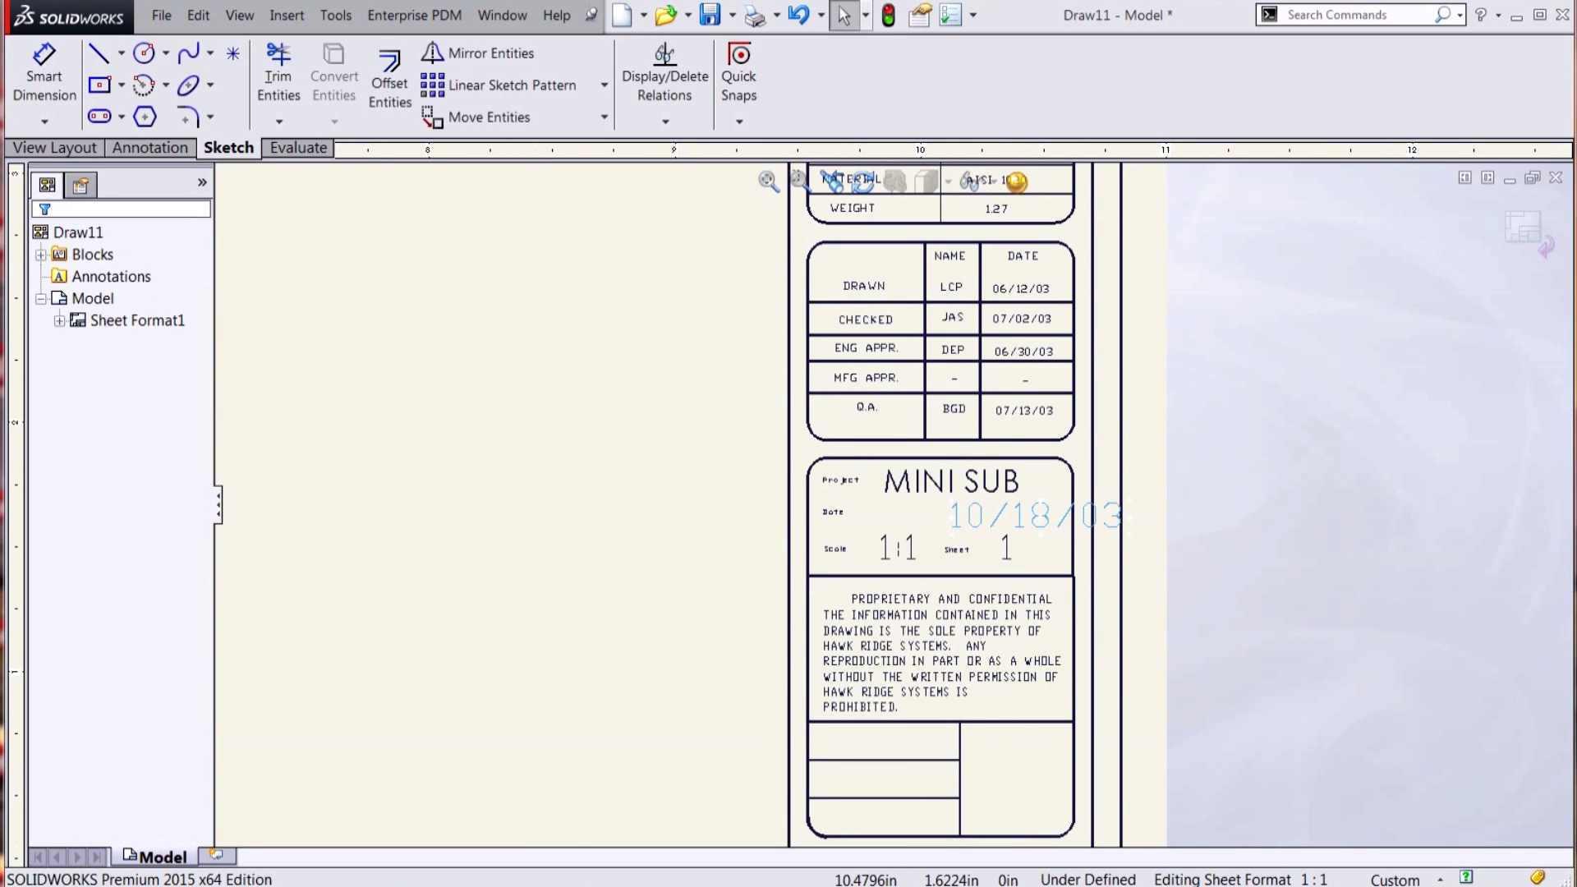
{"action": "double_click", "coordinate": [1038, 517]}
{"action": "left_click", "coordinate": [1115, 472]}
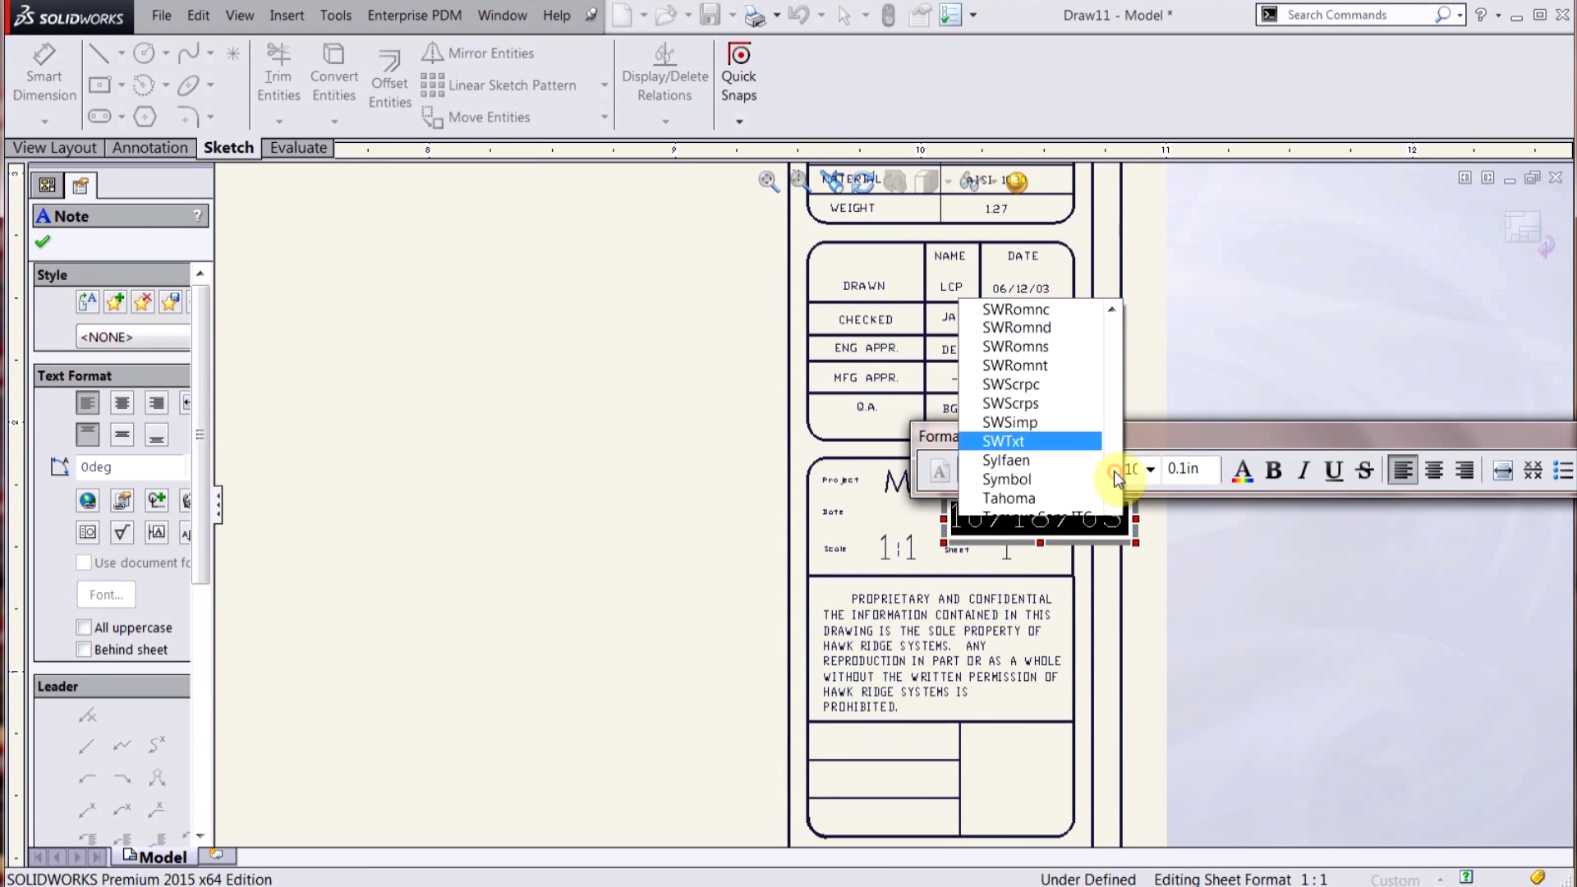
{"action": "scroll", "coordinate": [1090, 457], "scroll_direction": "up", "scroll_amount": 12}
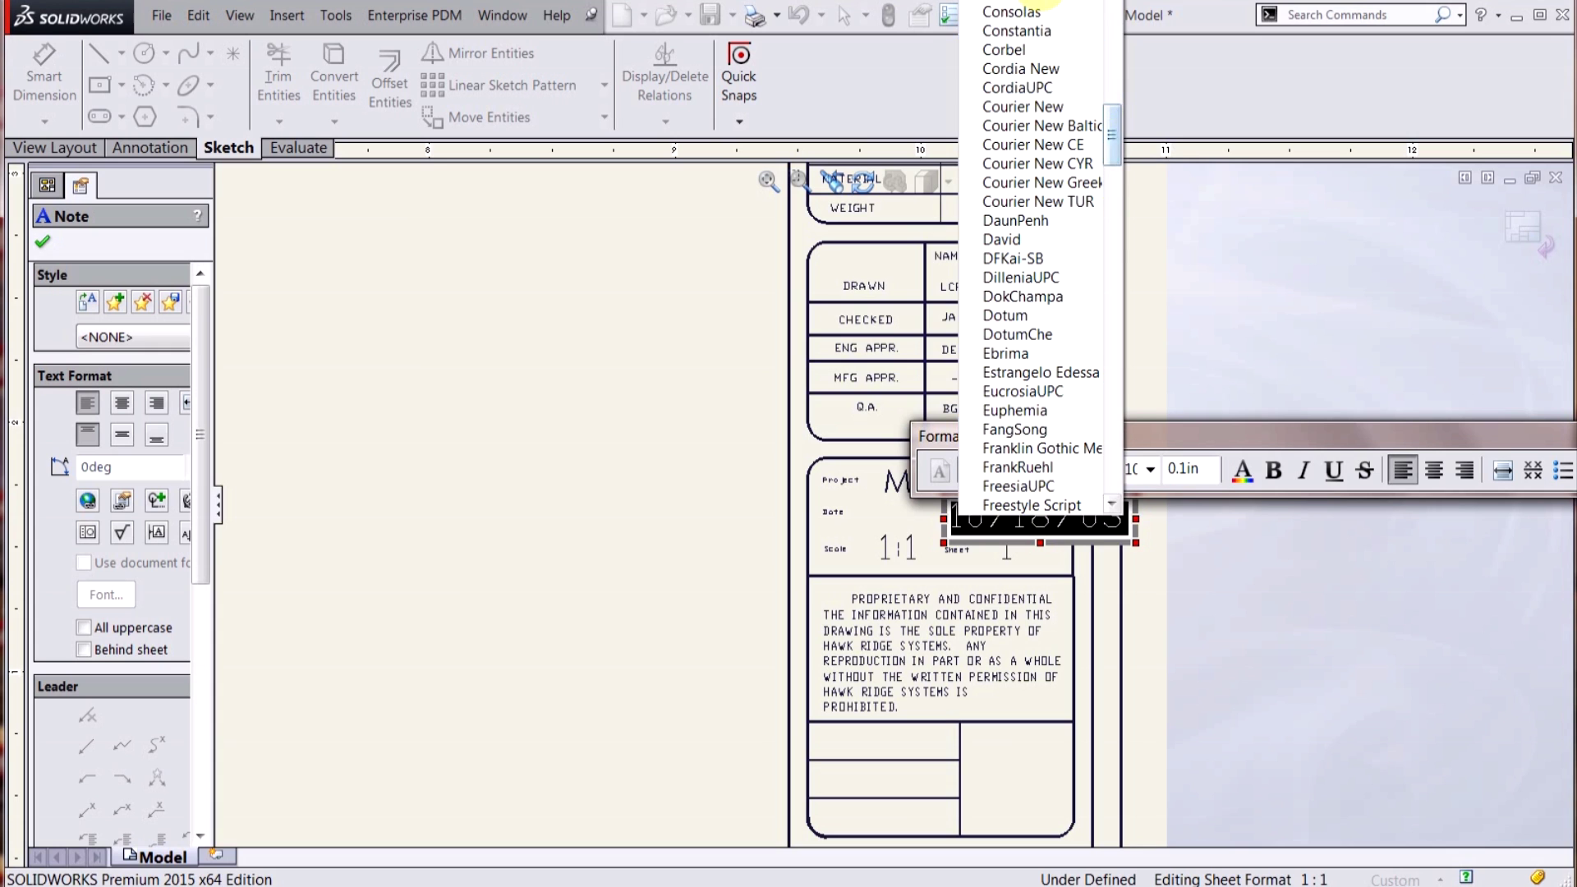
{"action": "left_click", "coordinate": [1162, 235]}
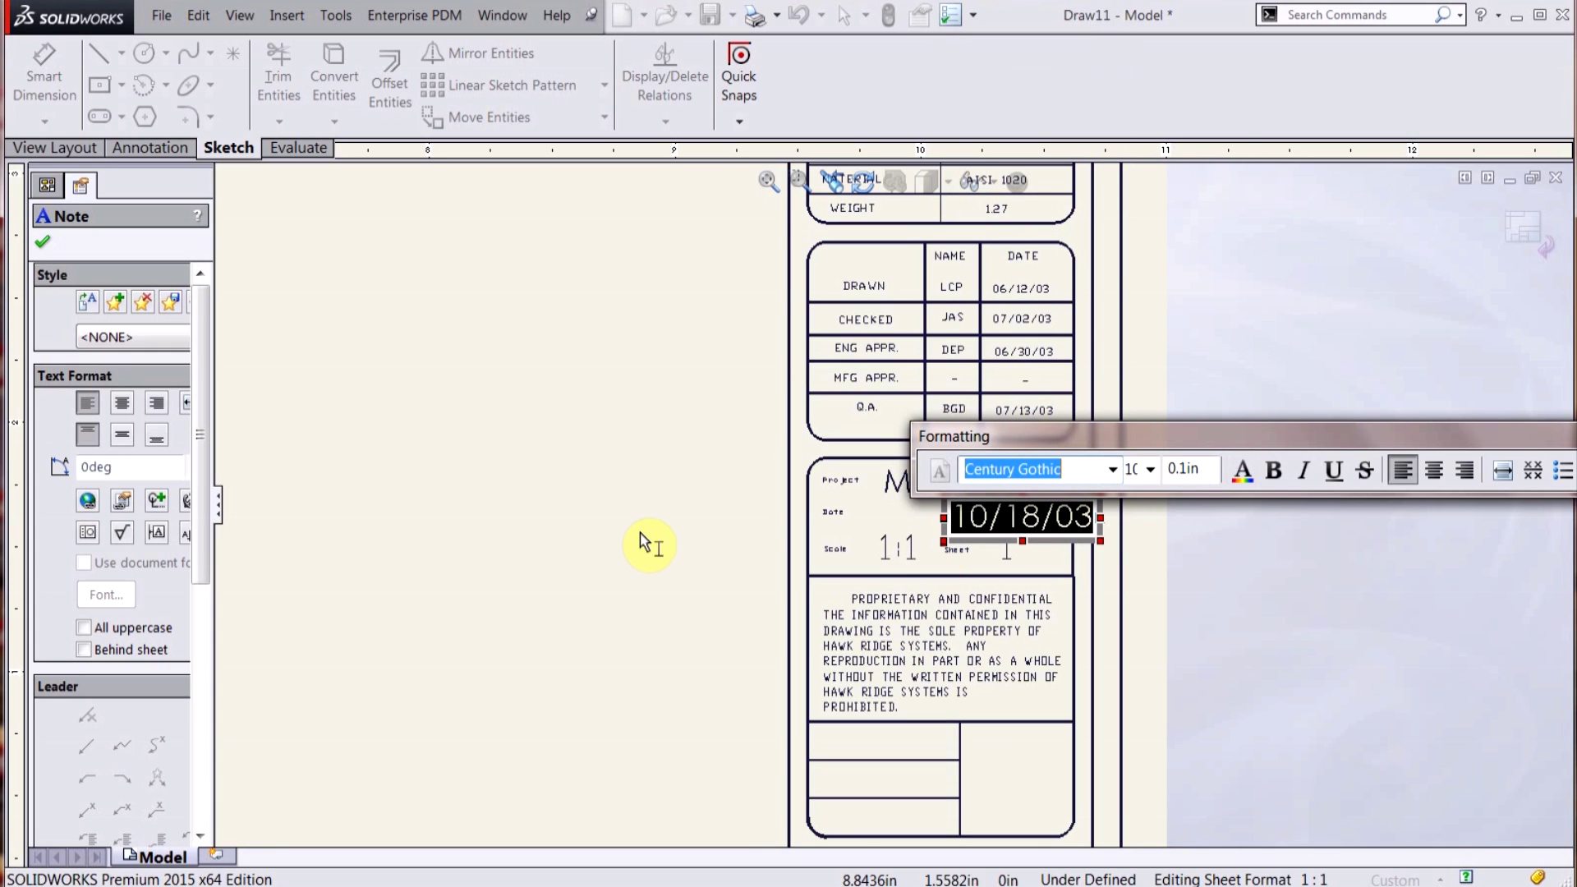
{"action": "left_click", "coordinate": [1434, 470]}
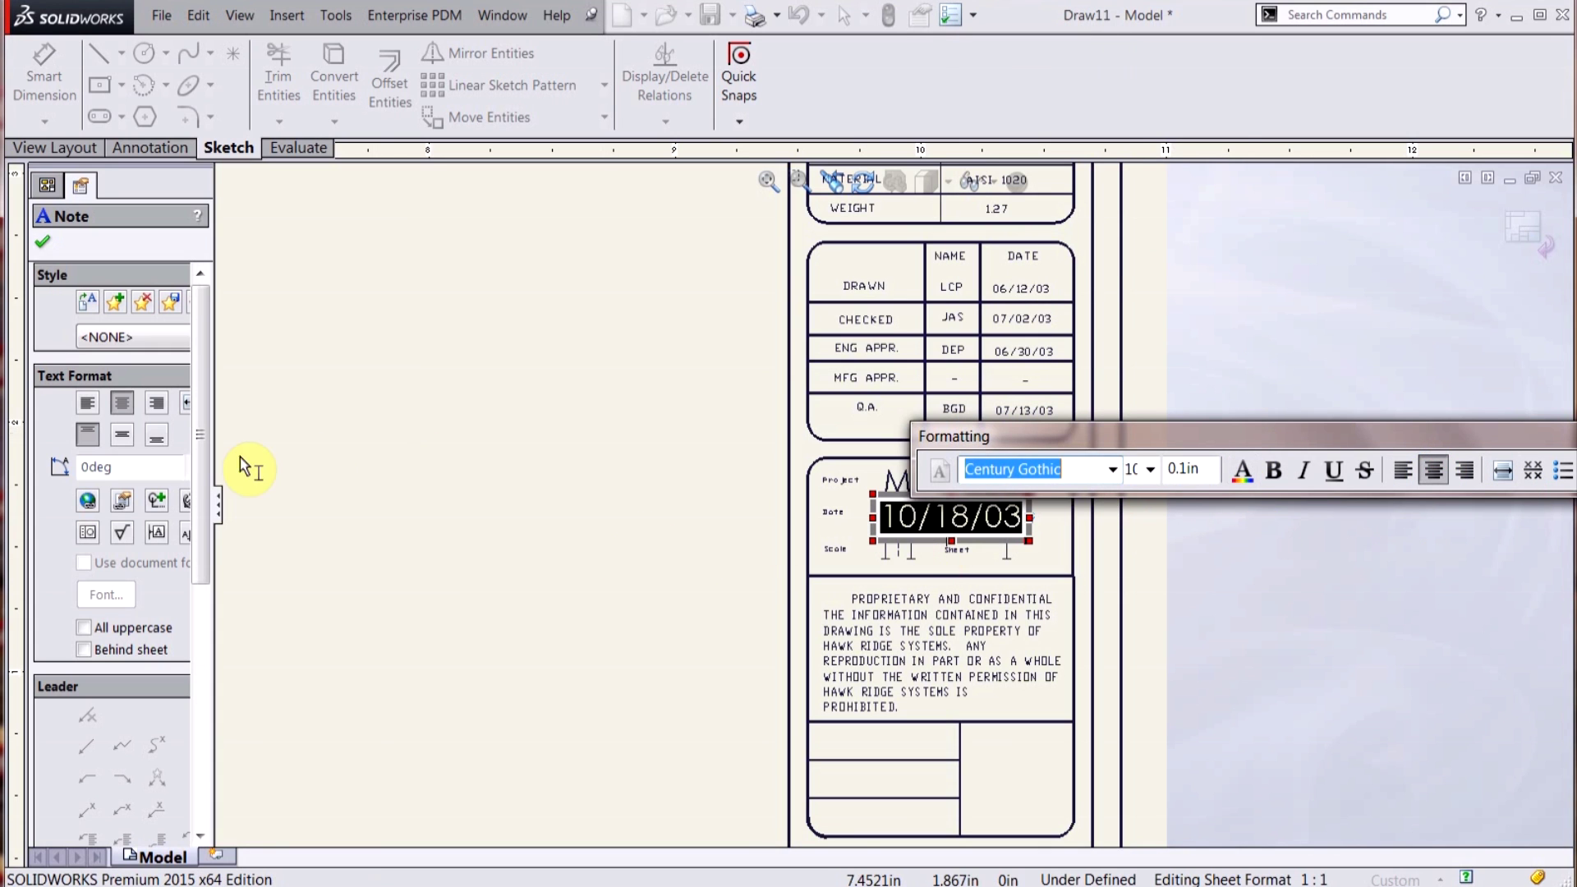
{"action": "left_click", "coordinate": [124, 501]}
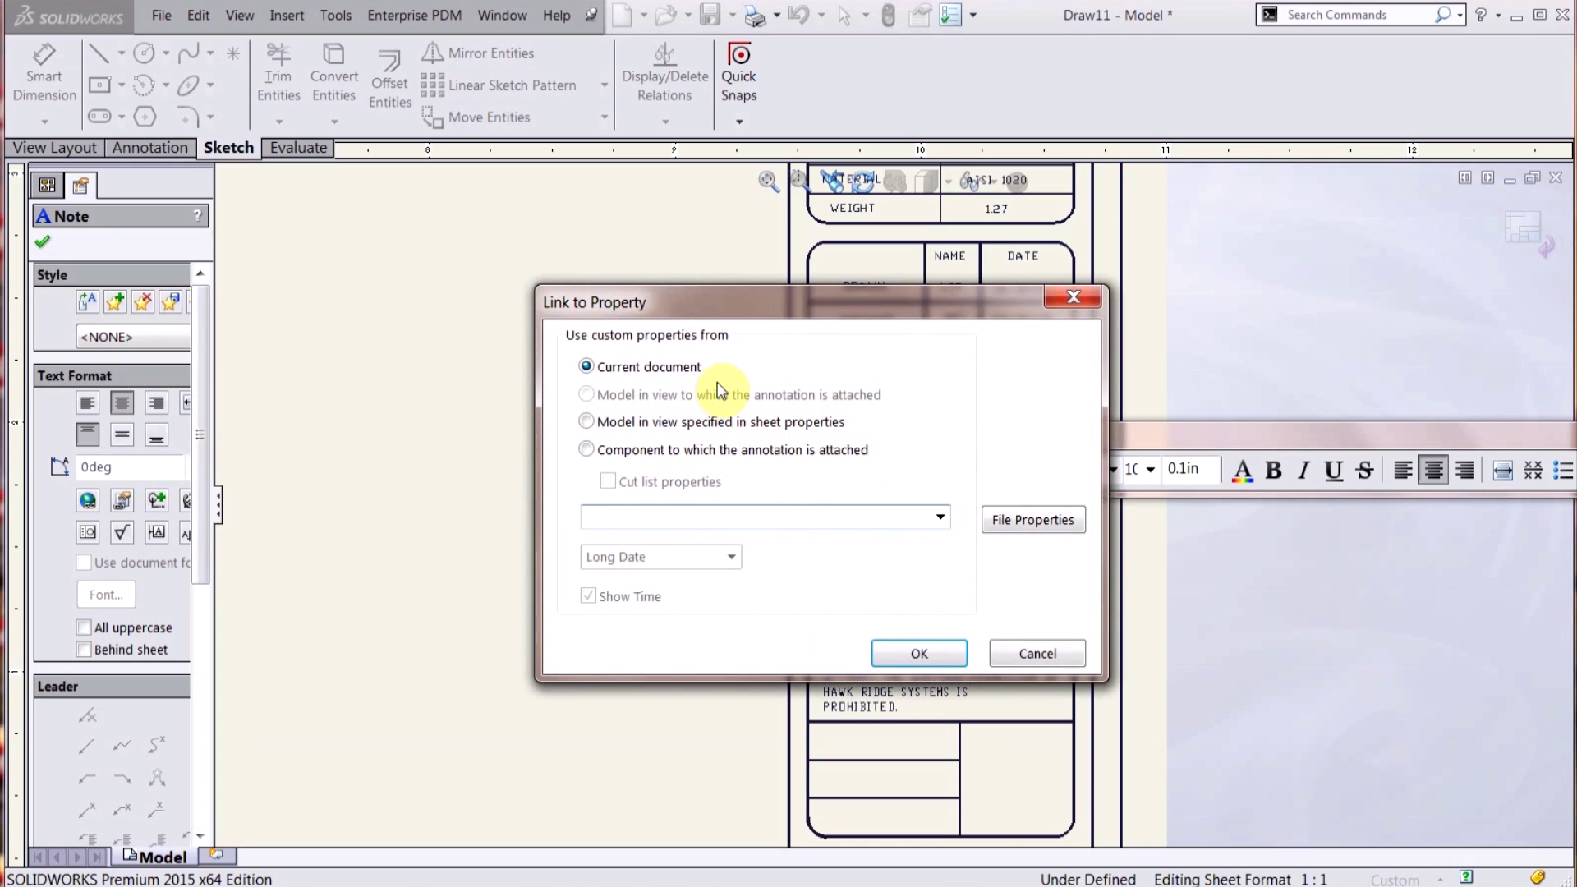
{"action": "left_click", "coordinate": [940, 518]}
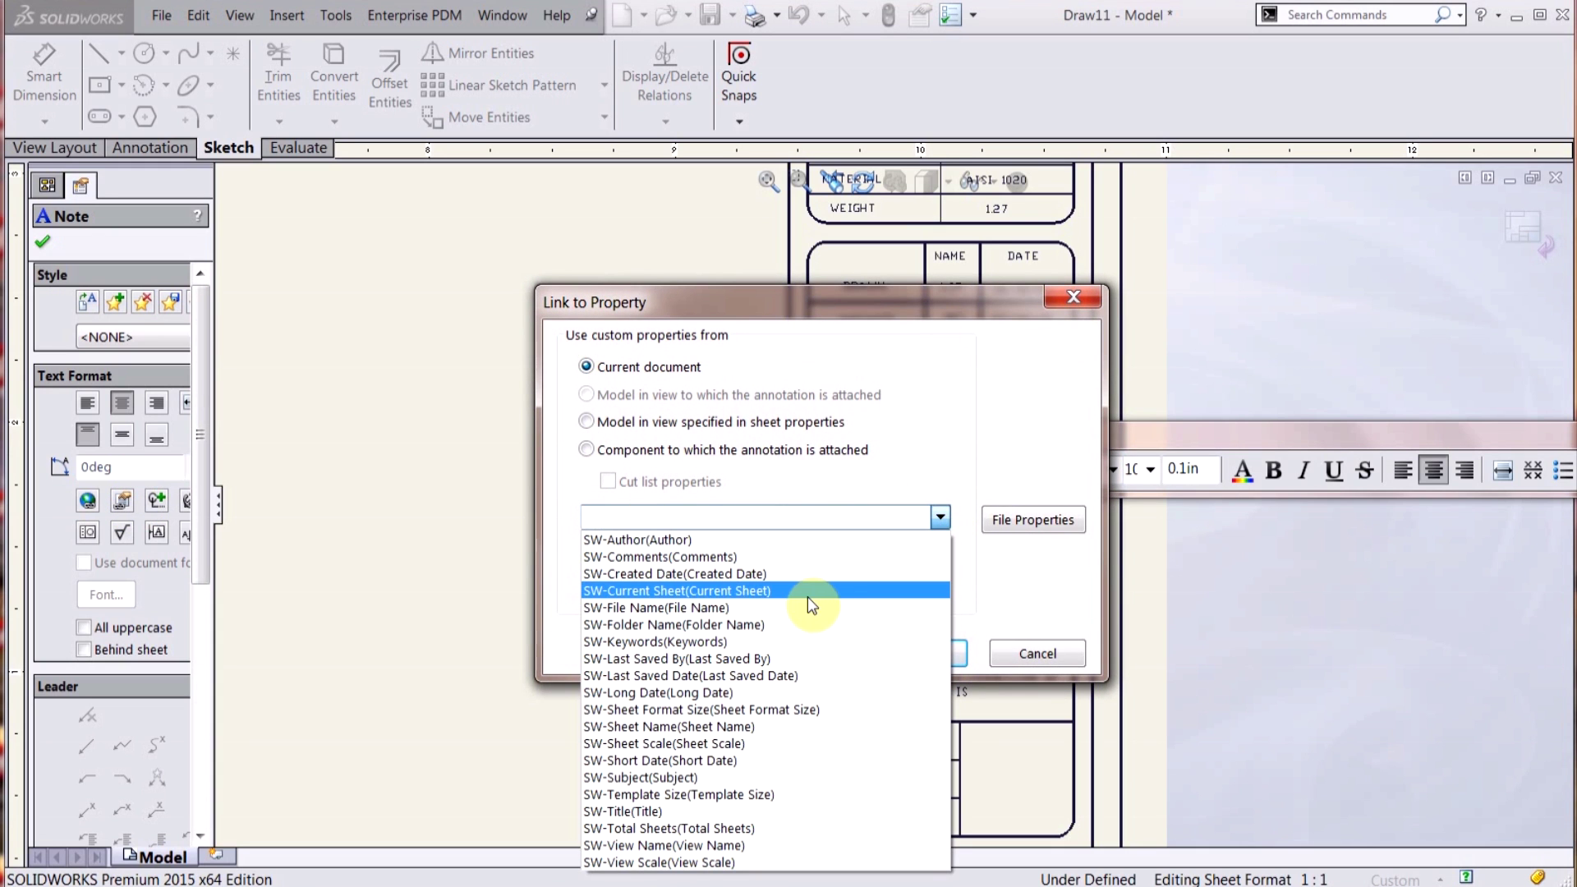
{"action": "left_click", "coordinate": [676, 761]}
{"action": "left_click", "coordinate": [904, 655]}
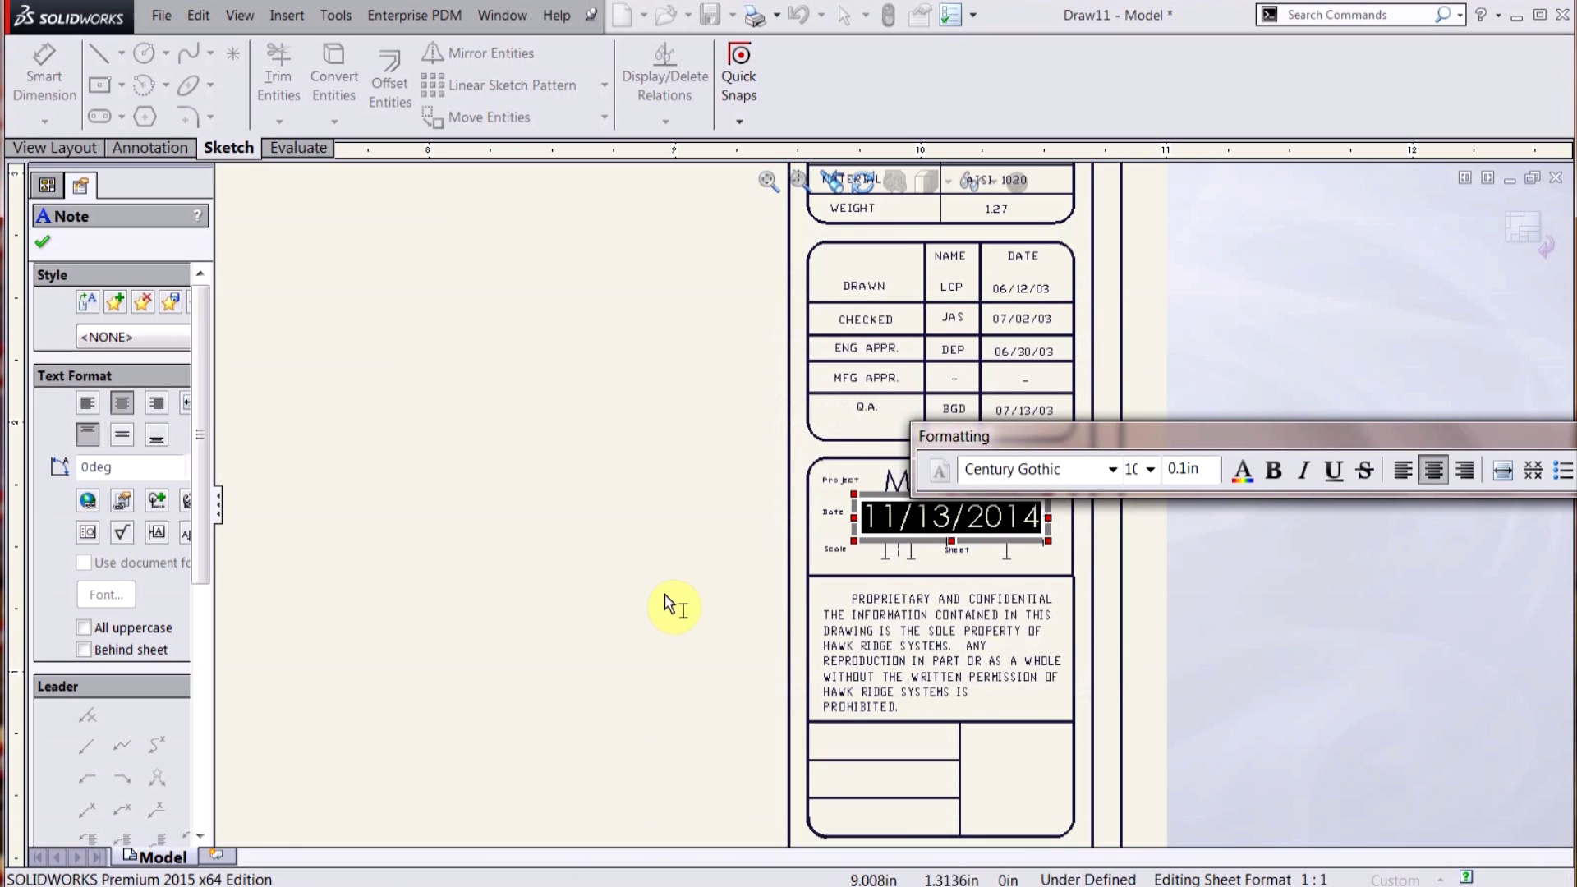
{"action": "left_click", "coordinate": [619, 592]}
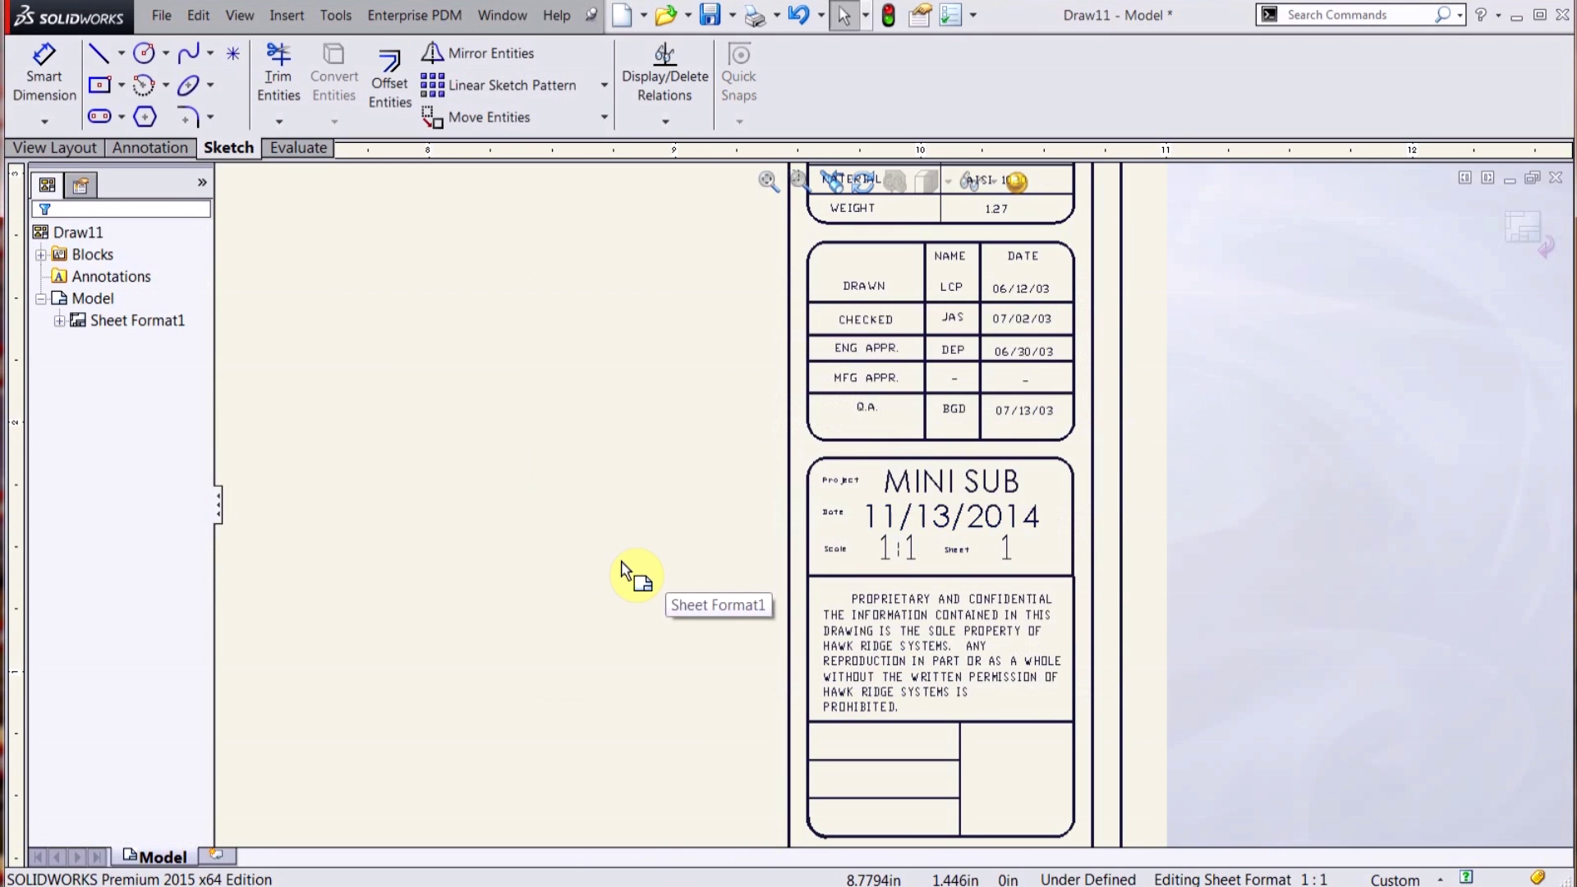
{"action": "key", "text": "Escape"}
Exit sheet format editing with the whole sheet fitted in view
{"action": "left_click", "coordinate": [644, 496]}
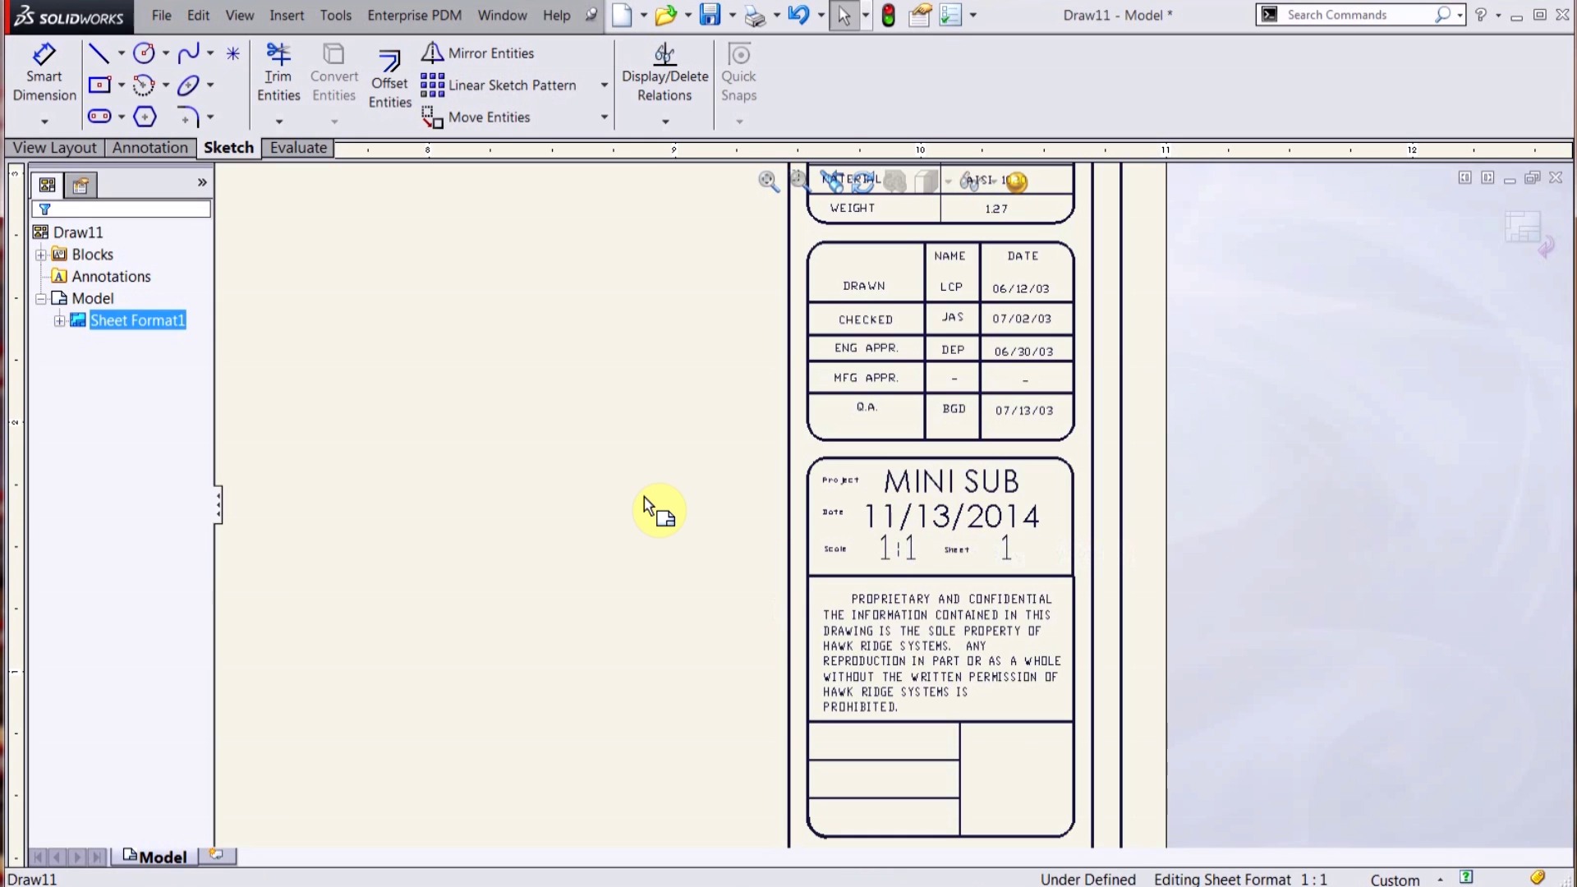
{"action": "key", "text": "f"}
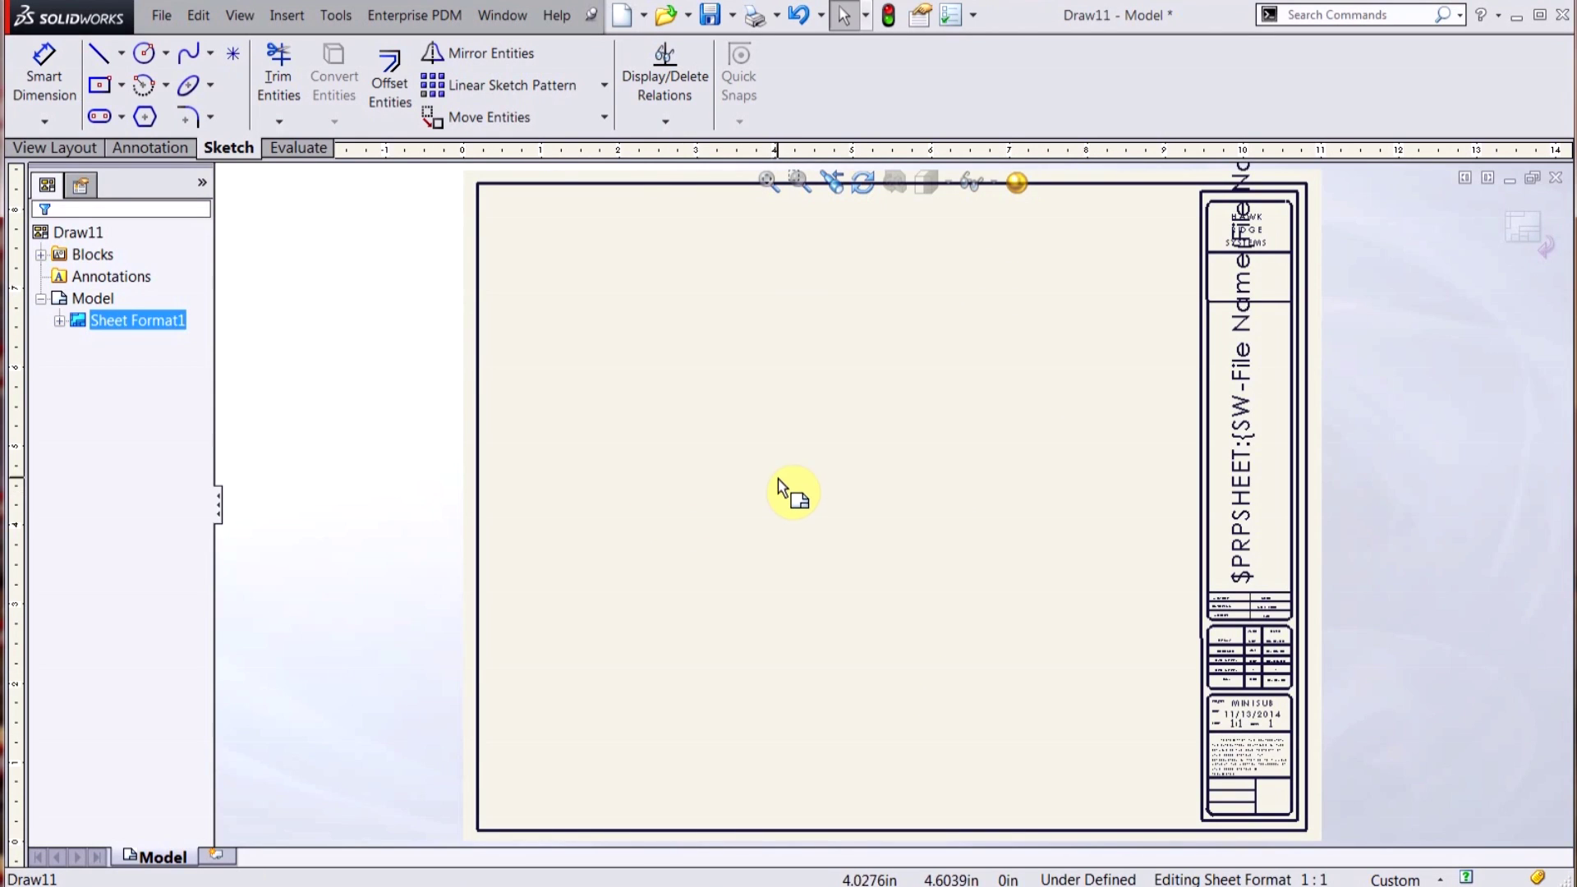
{"action": "left_click", "coordinate": [1525, 232]}
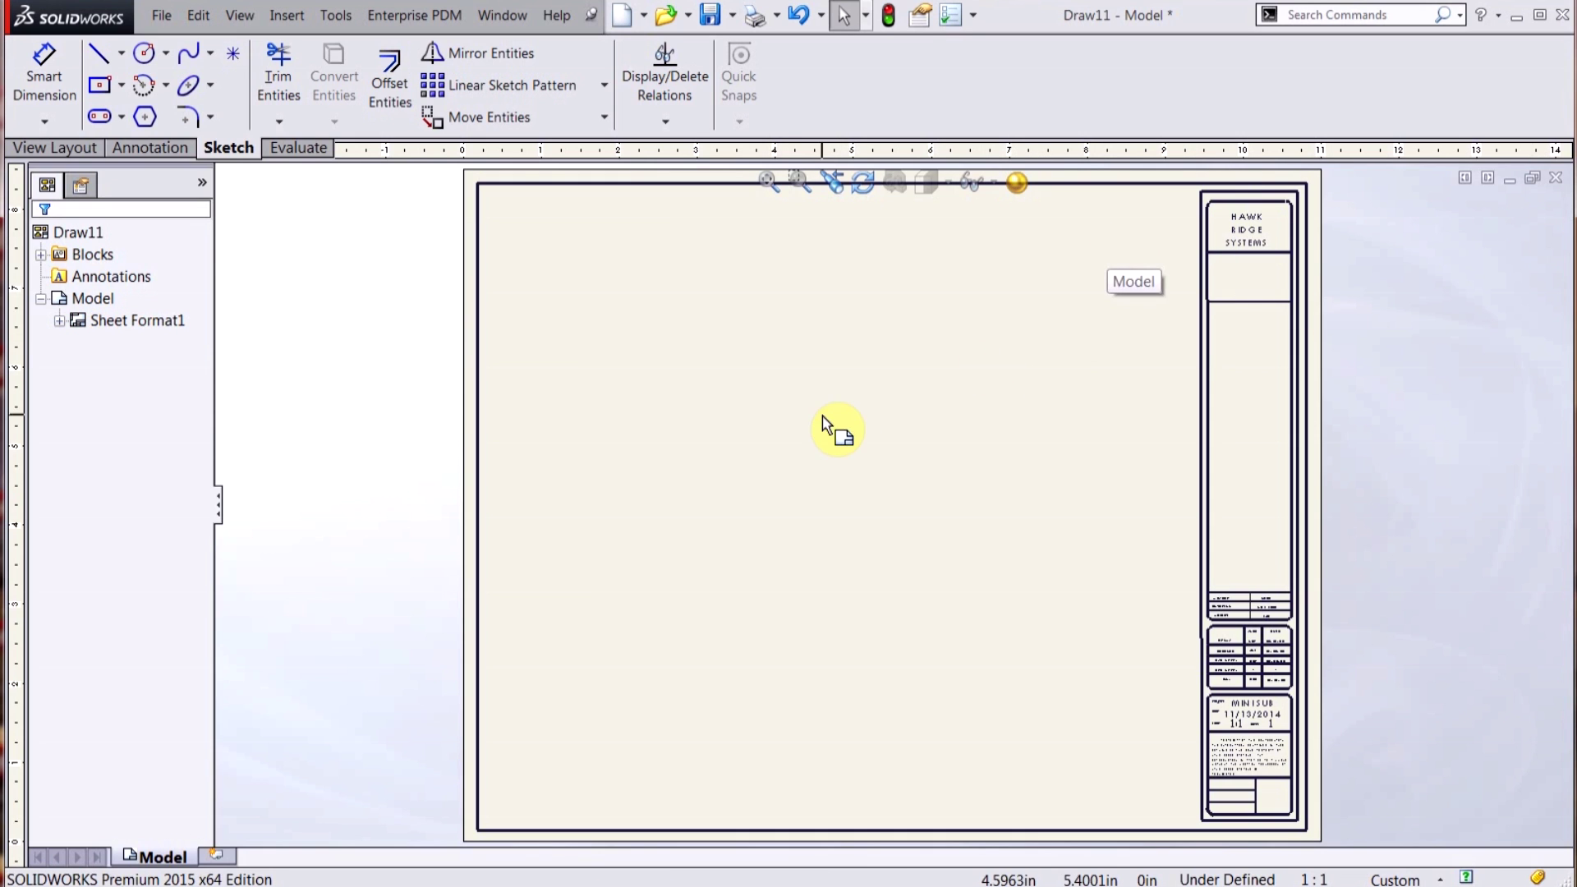
Bring up Save As for Draw11, leaving the type as Drawing (*.drw;*.slddrw)
{"action": "left_click", "coordinate": [162, 16]}
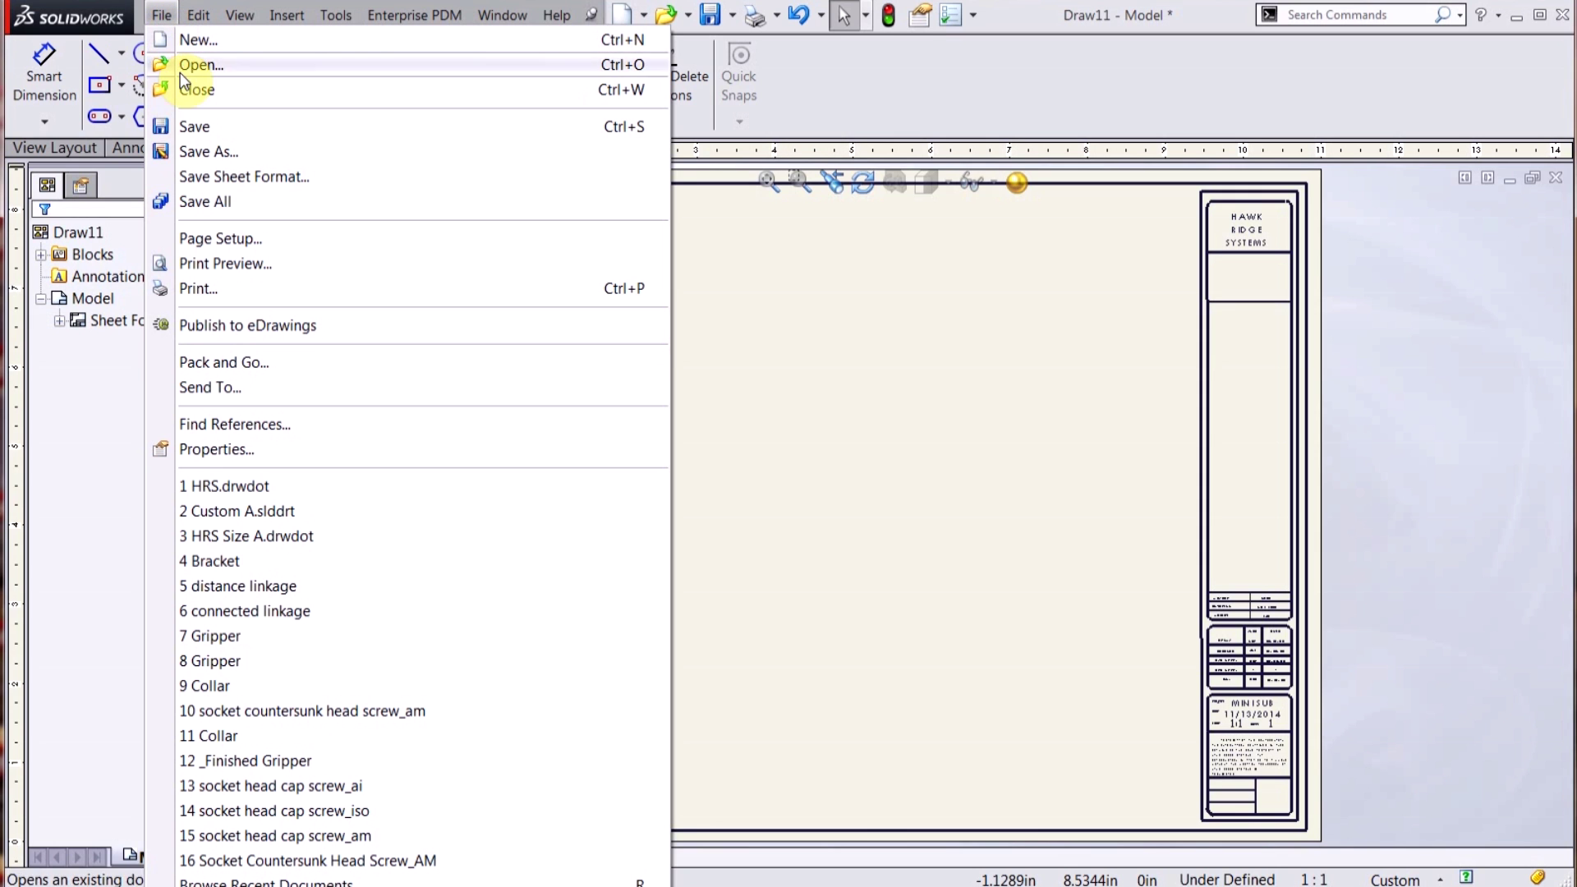
{"action": "left_click", "coordinate": [215, 150]}
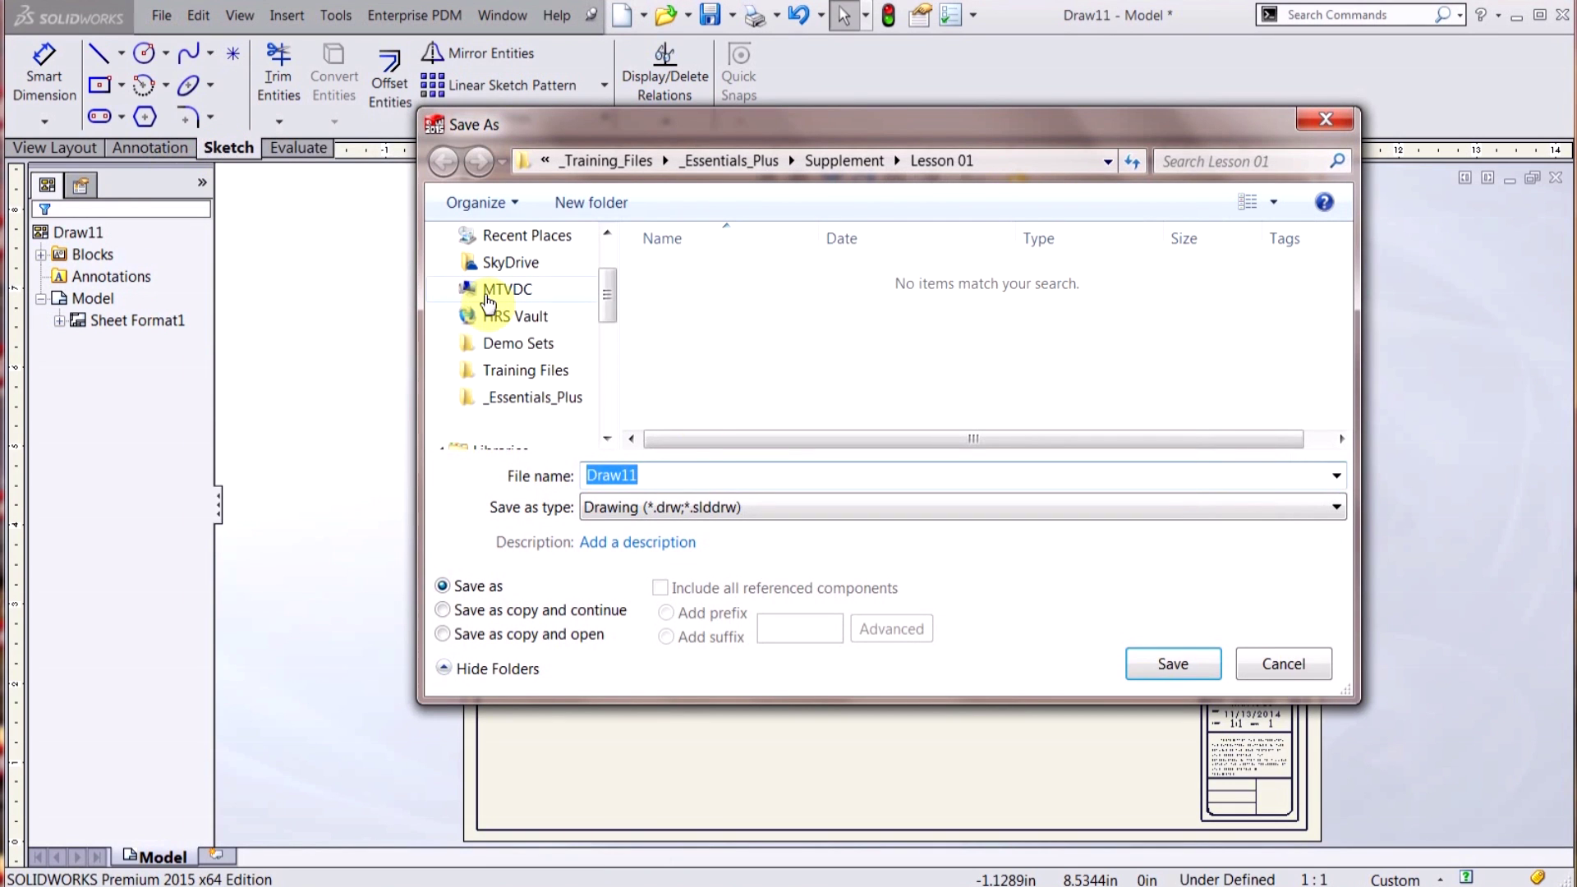
{"action": "left_click", "coordinate": [678, 507]}
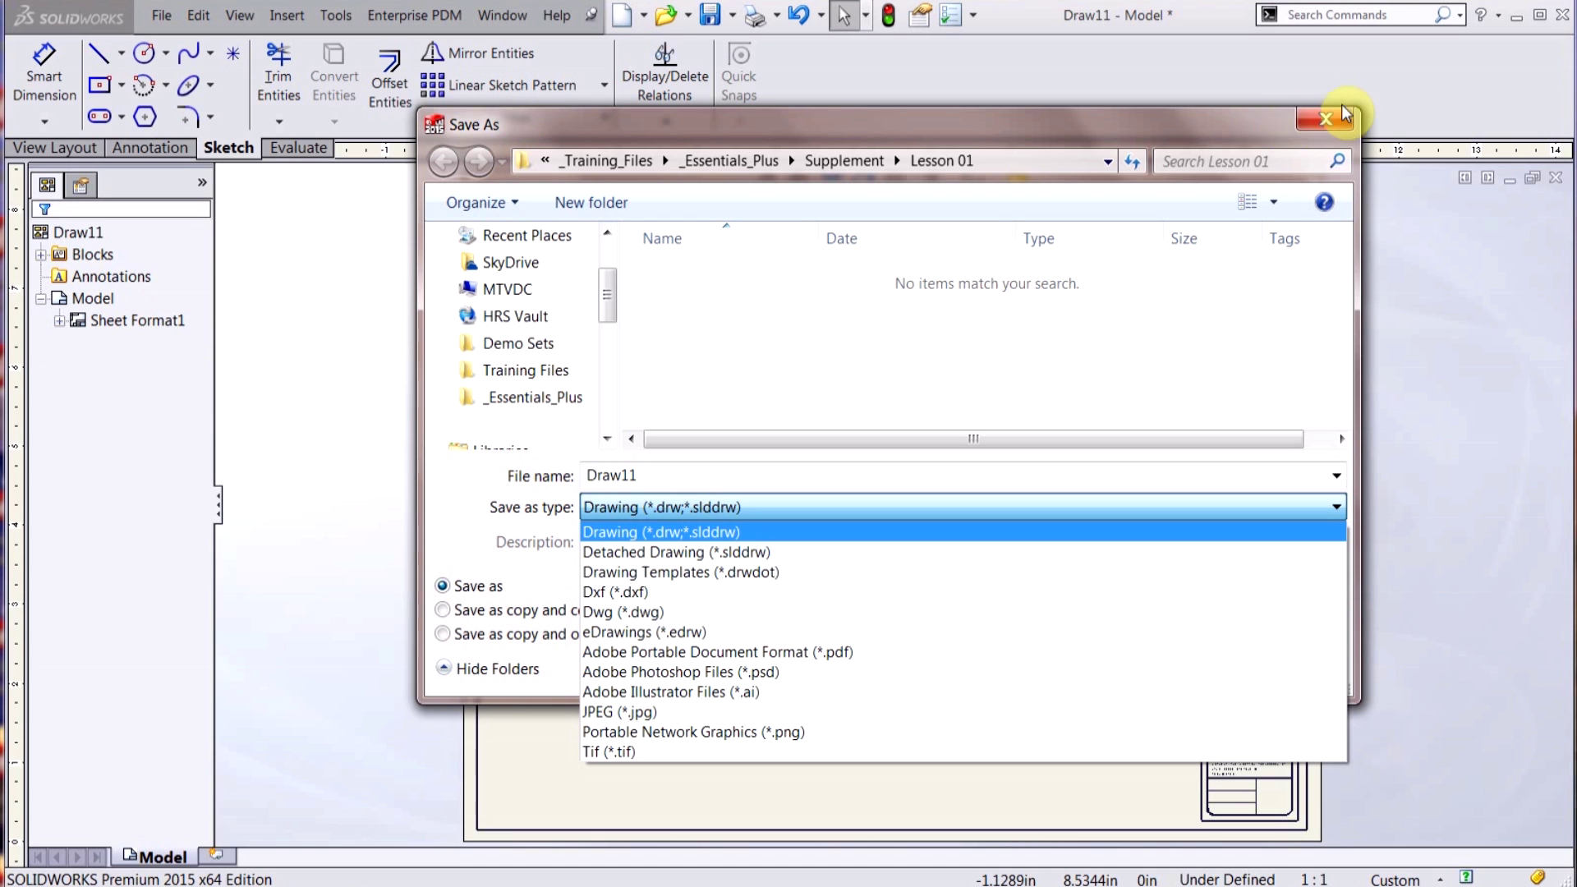
{"action": "left_click", "coordinate": [1325, 120]}
Cancel Save As and save the sheet format as CUSTOM A in the sheetformat folder
{"action": "left_click", "coordinate": [1326, 120]}
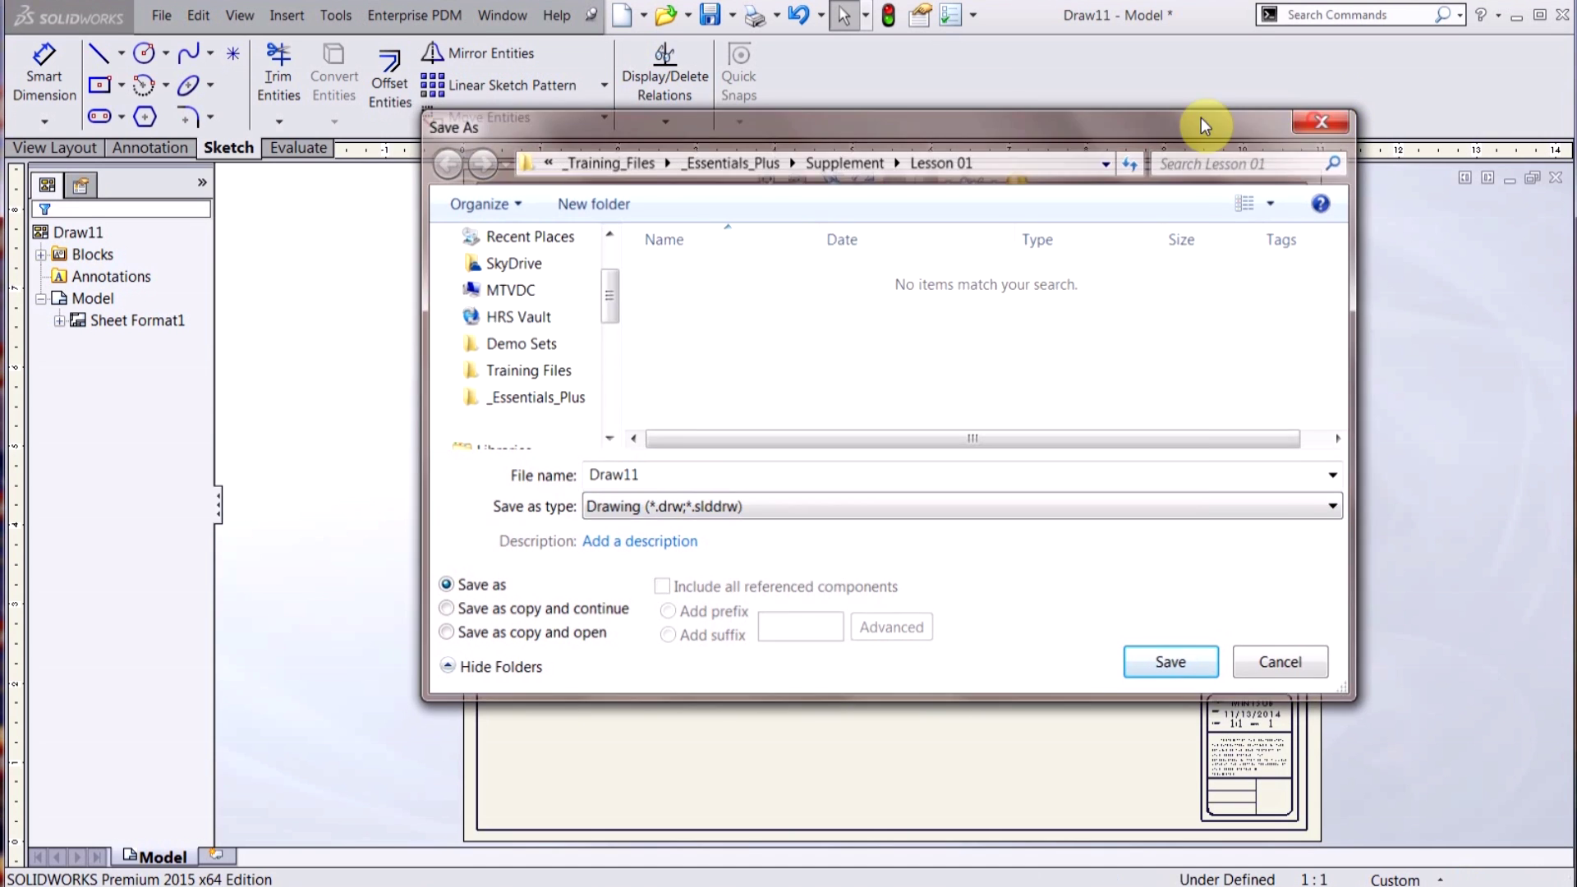
{"action": "left_click", "coordinate": [164, 14]}
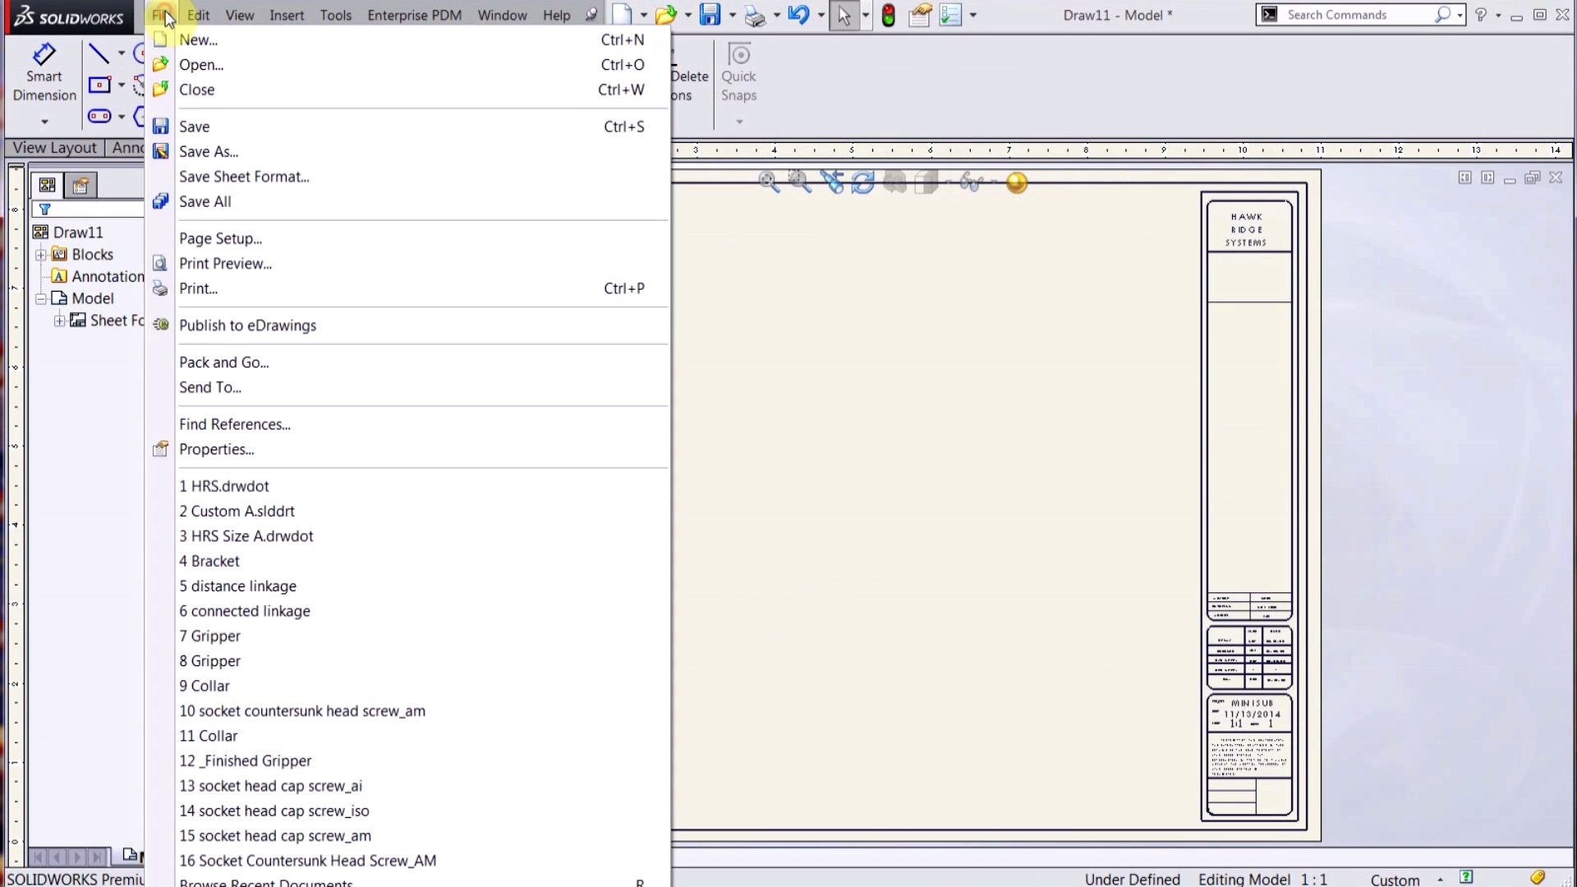
{"action": "left_click", "coordinate": [204, 182]}
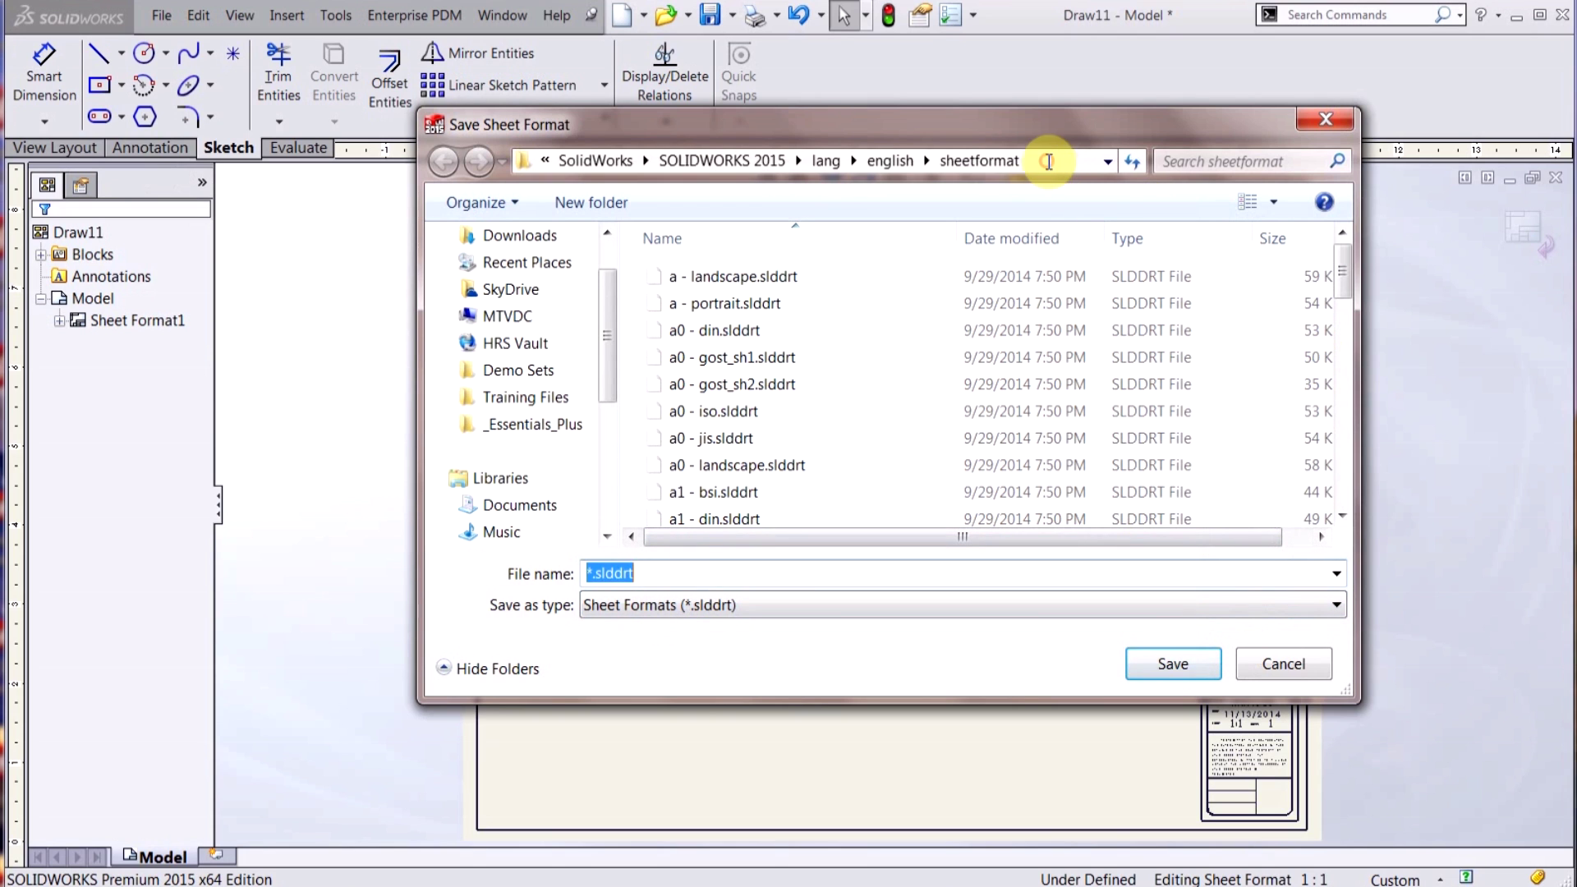
{"action": "left_click", "coordinate": [1048, 161]}
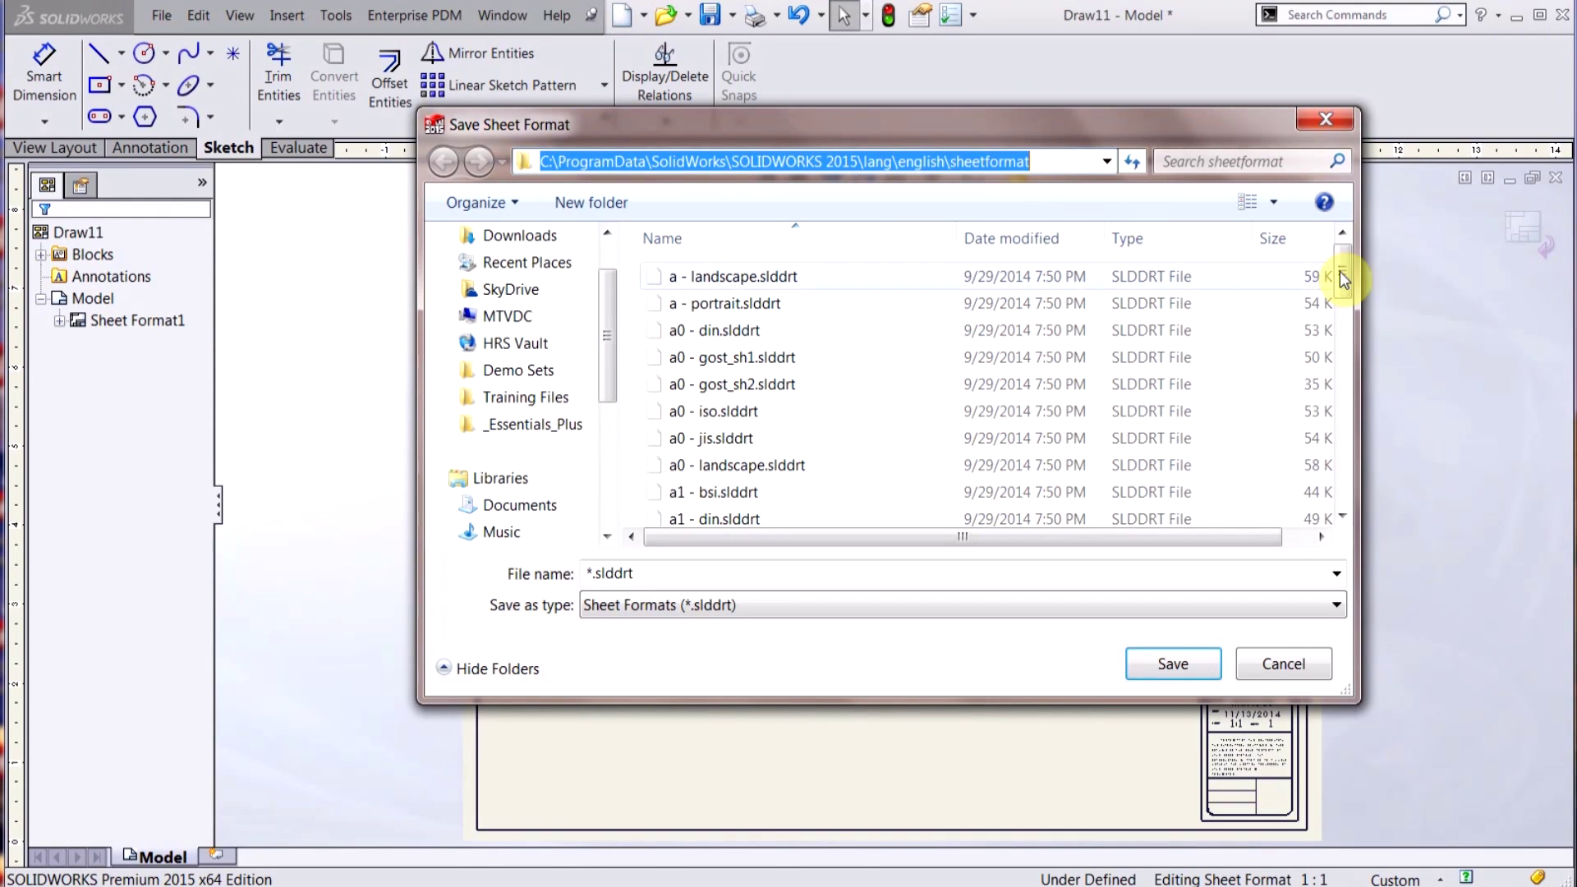
{"action": "left_click_drag", "start_coordinate": [1340, 275], "coordinate": [1336, 490]}
{"action": "left_click", "coordinate": [699, 572]}
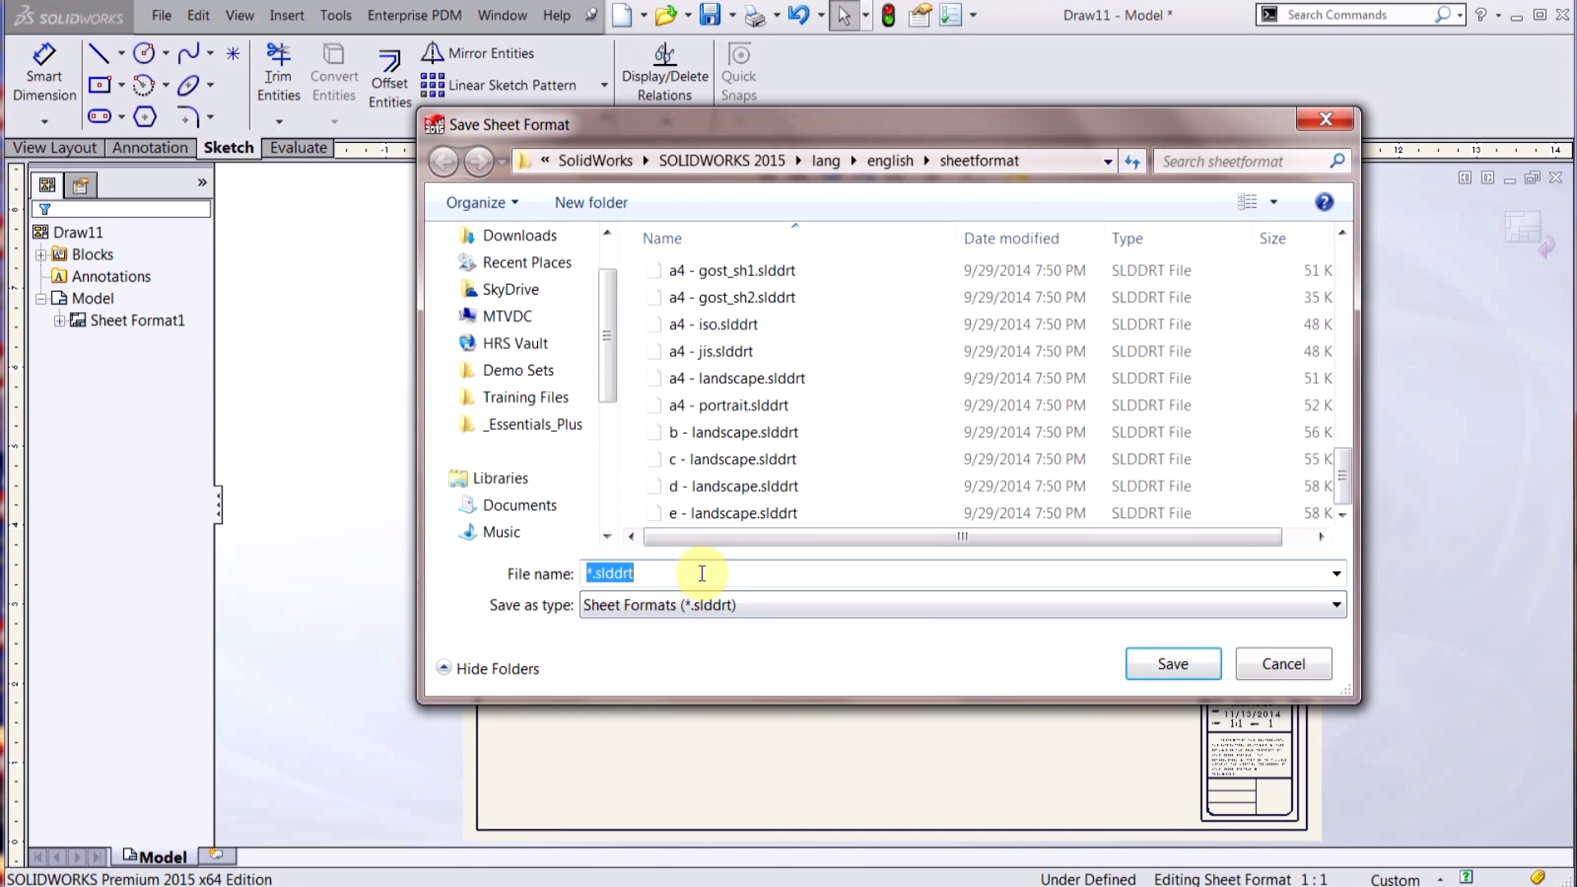
{"action": "type", "text": "CUs"}
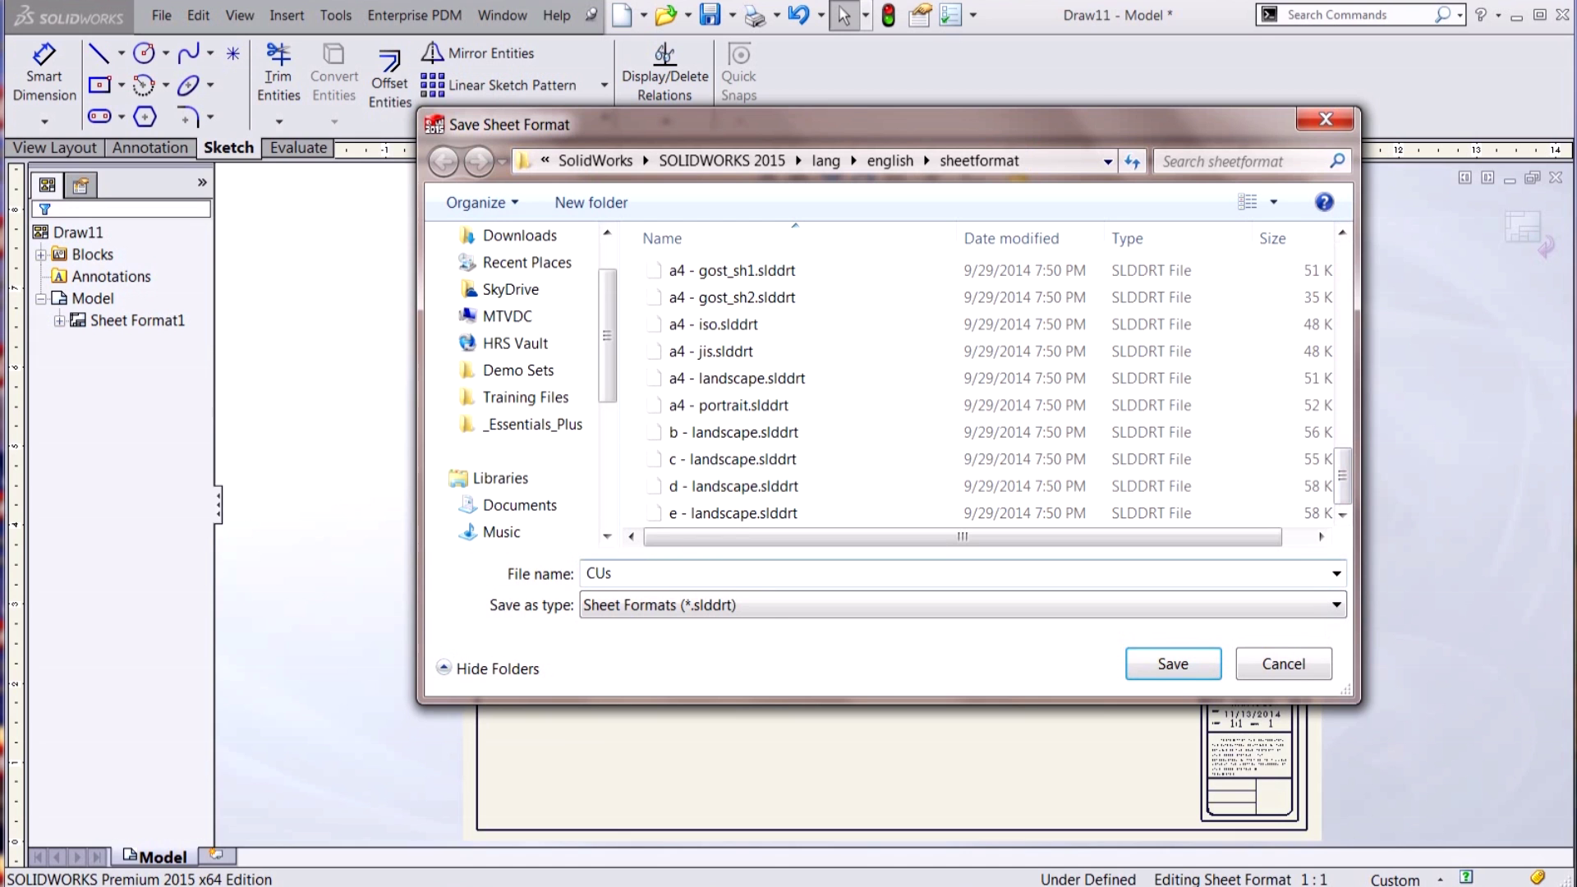
{"action": "key", "text": "BackSpace"}
{"action": "key", "text": "BackSpace"}
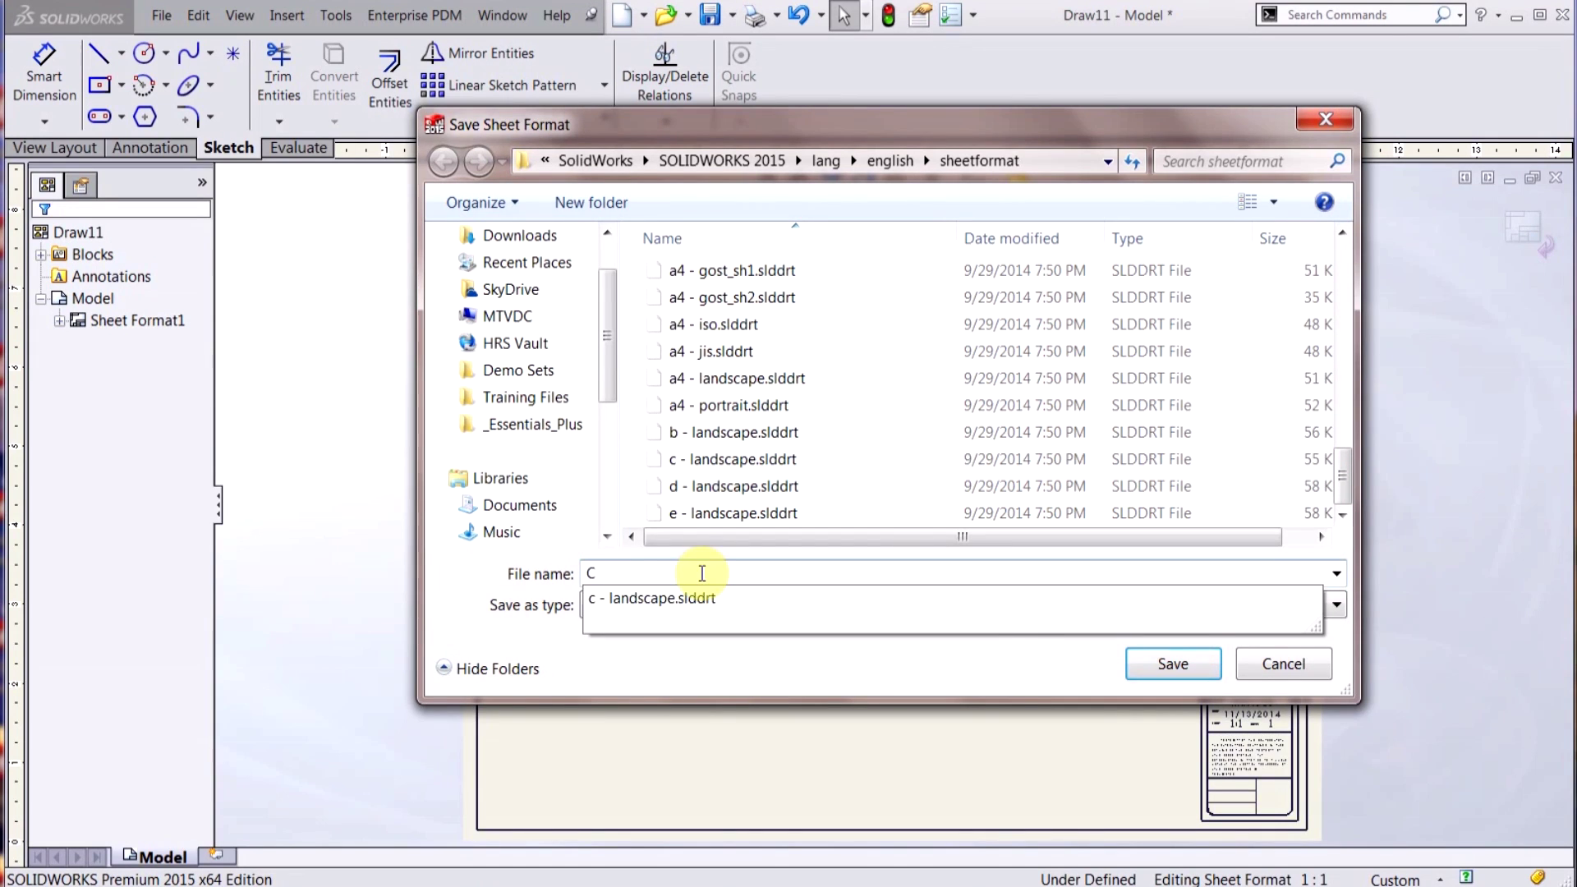
{"action": "type", "text": "USTOM"}
{"action": "key", "text": "Return"}
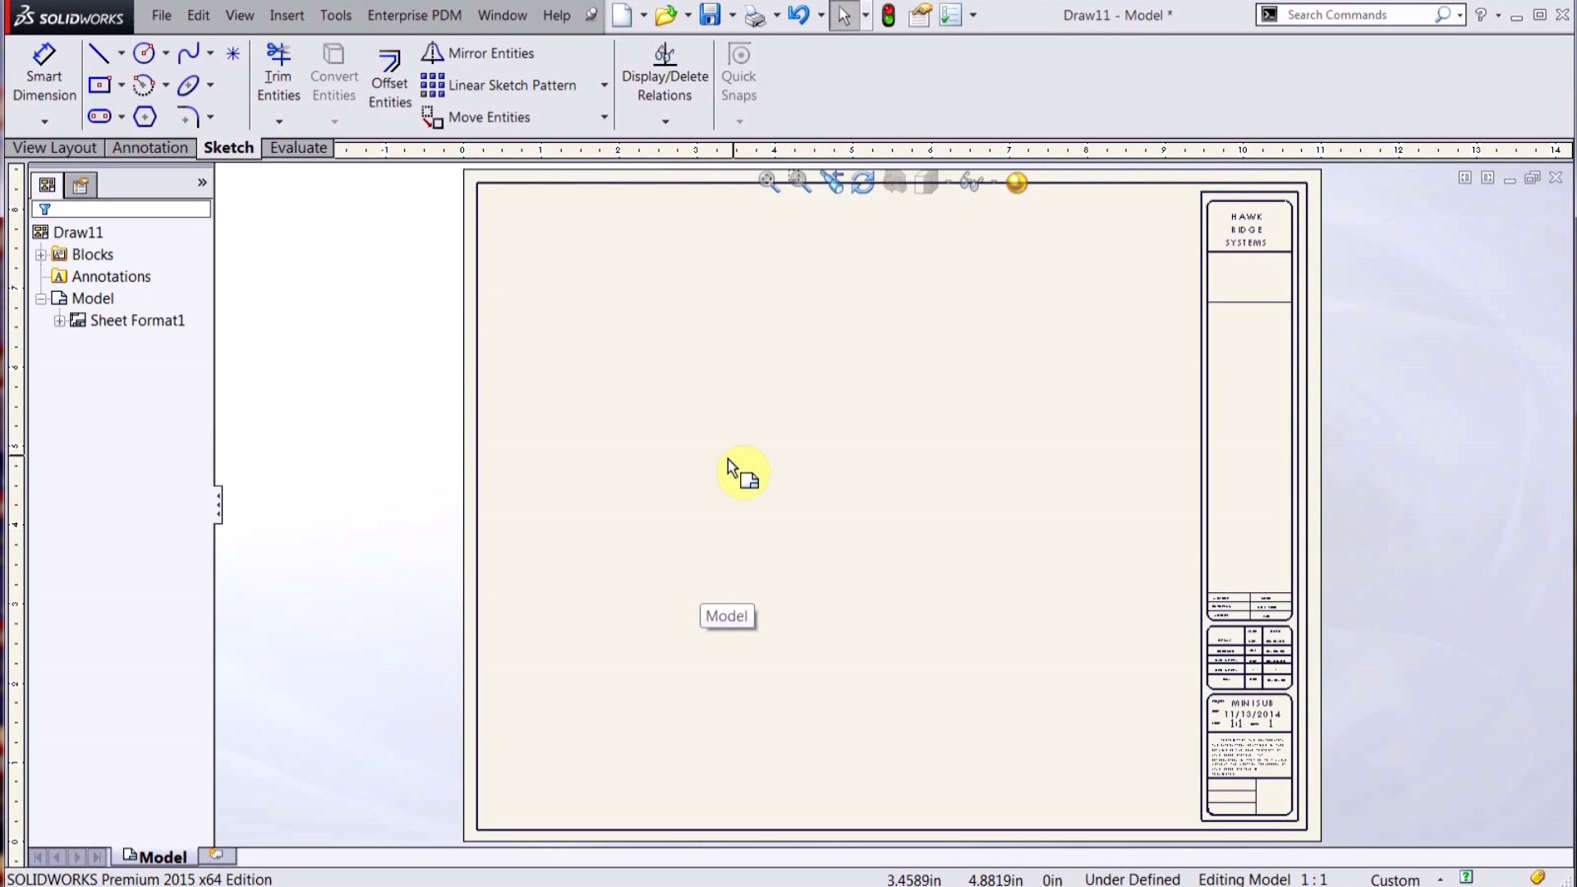
{"action": "left_click", "coordinate": [1557, 179]}
Discard the old drawing and create Draw12 on the CUSTOM A 11 x 8.5 in sheet format, skipping Model View
{"action": "left_click", "coordinate": [794, 513]}
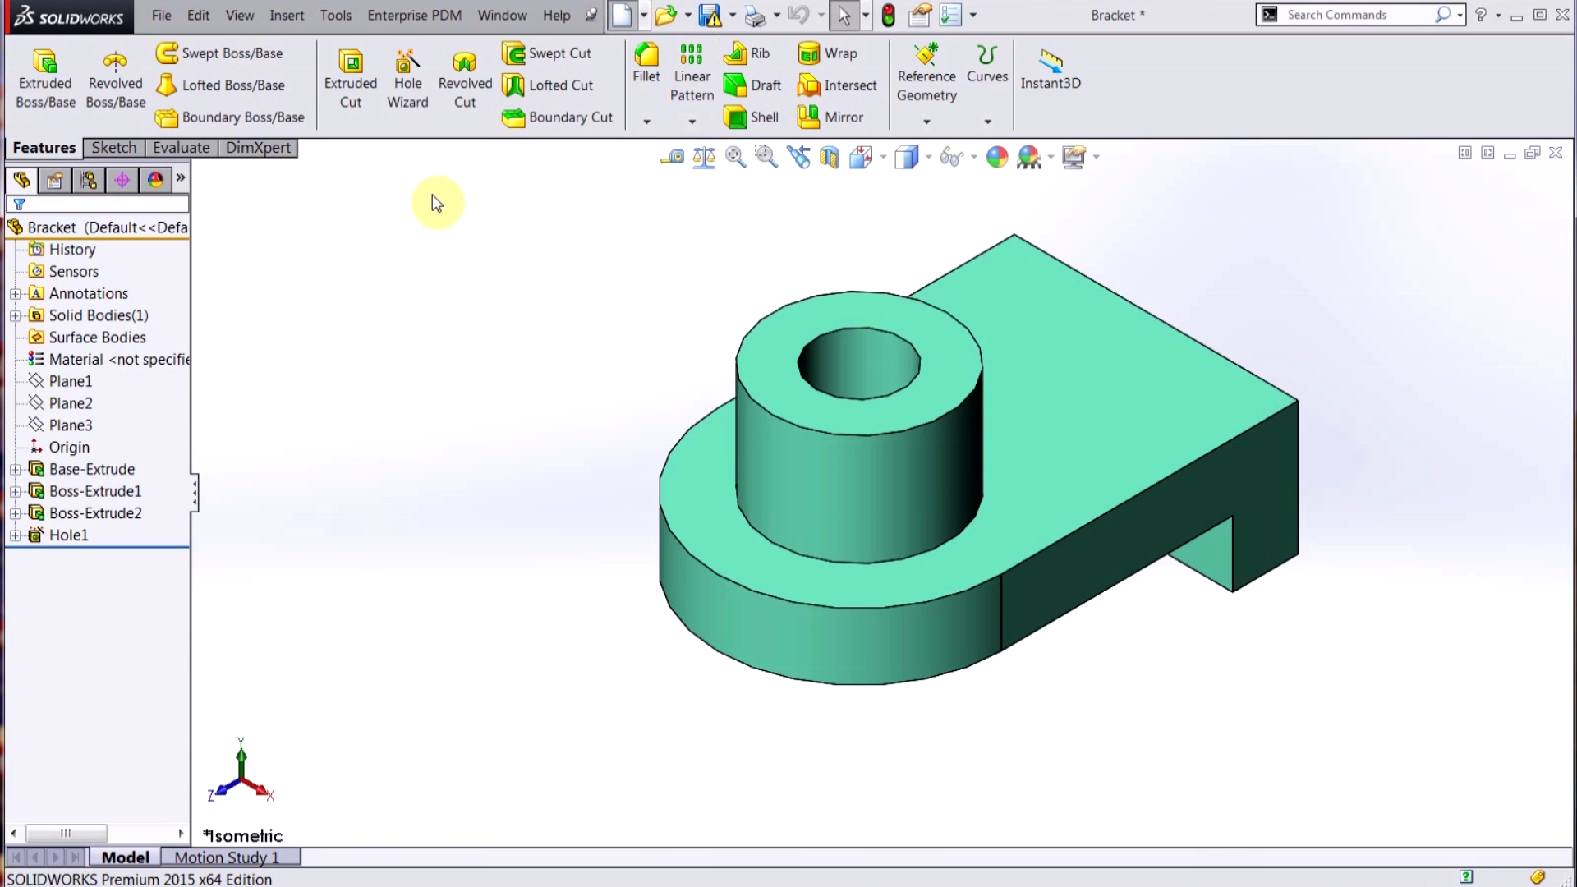
{"action": "key", "text": "ctrl+n"}
{"action": "double_click", "coordinate": [670, 329]}
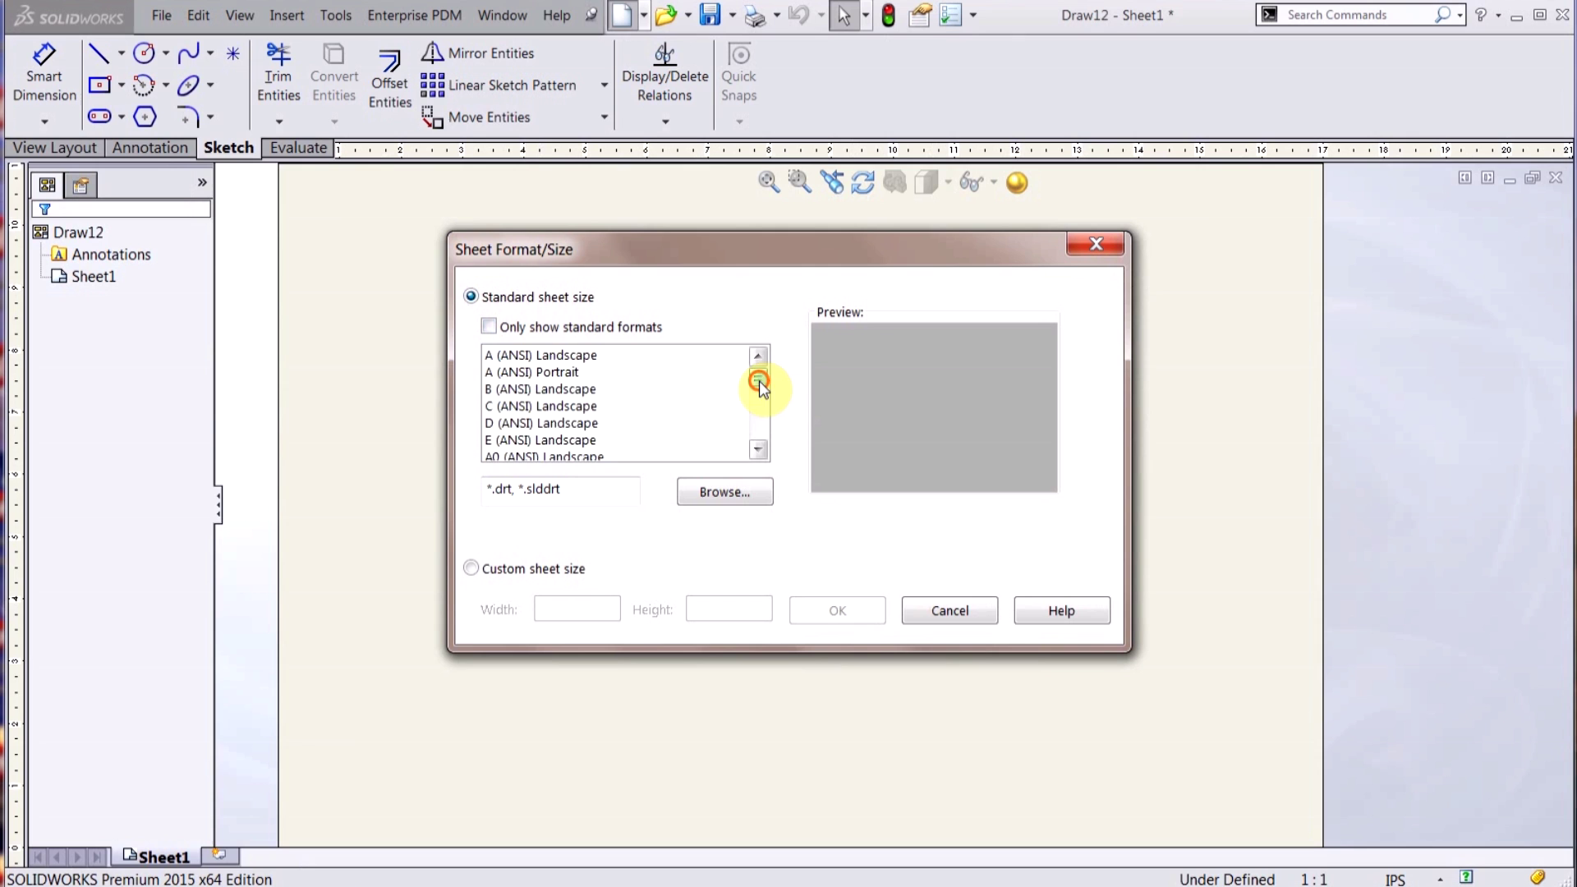
{"action": "left_click_drag", "start_coordinate": [759, 379], "coordinate": [758, 432]}
{"action": "left_click", "coordinate": [539, 441]}
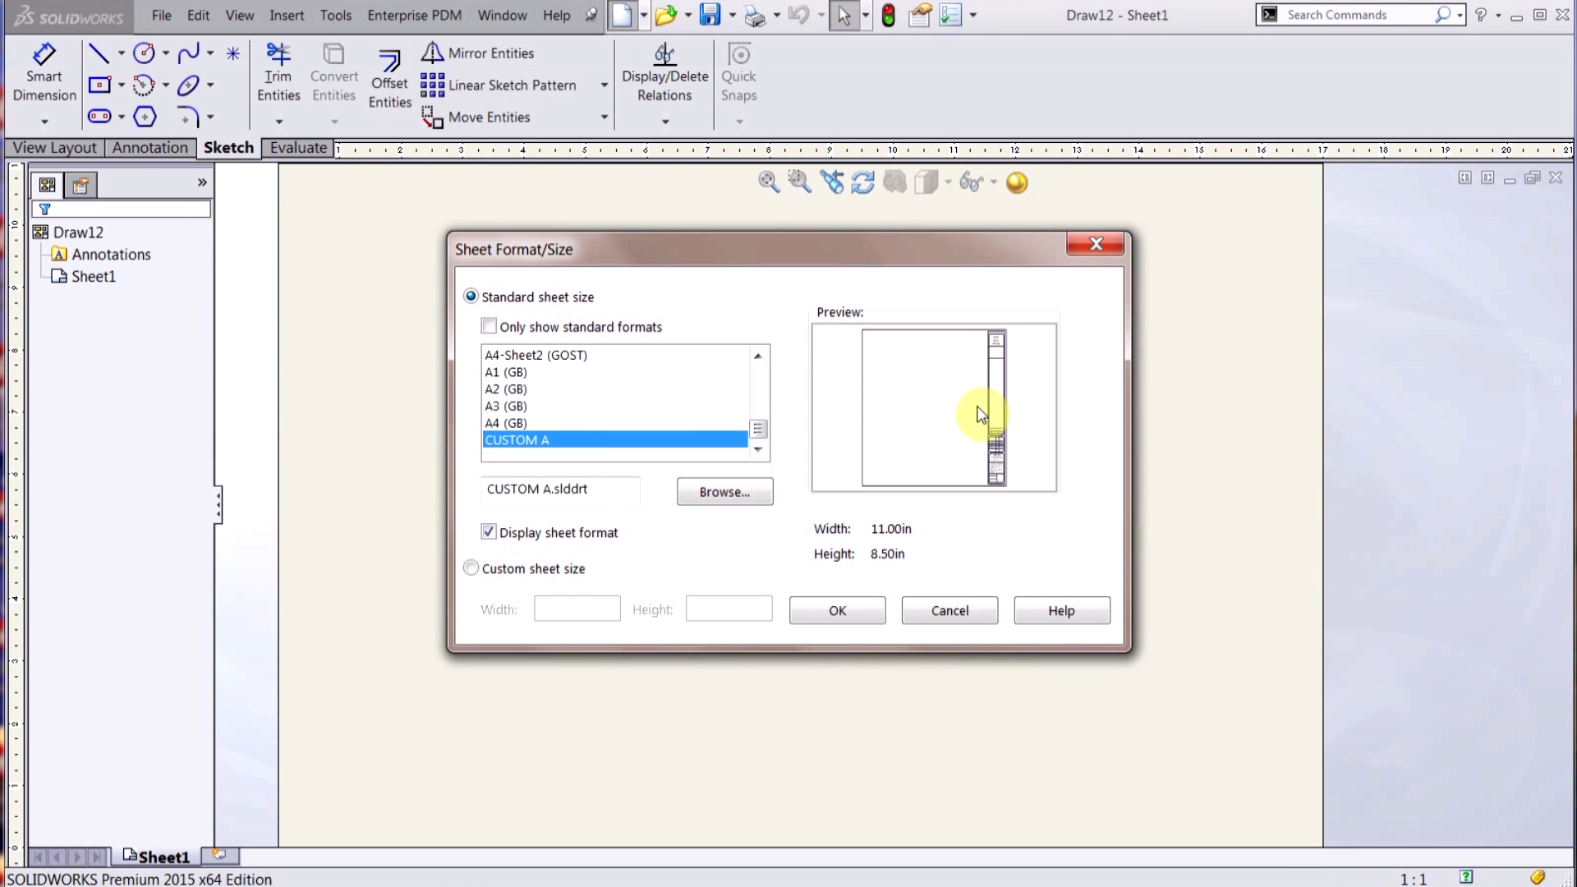
{"action": "left_click", "coordinate": [838, 610]}
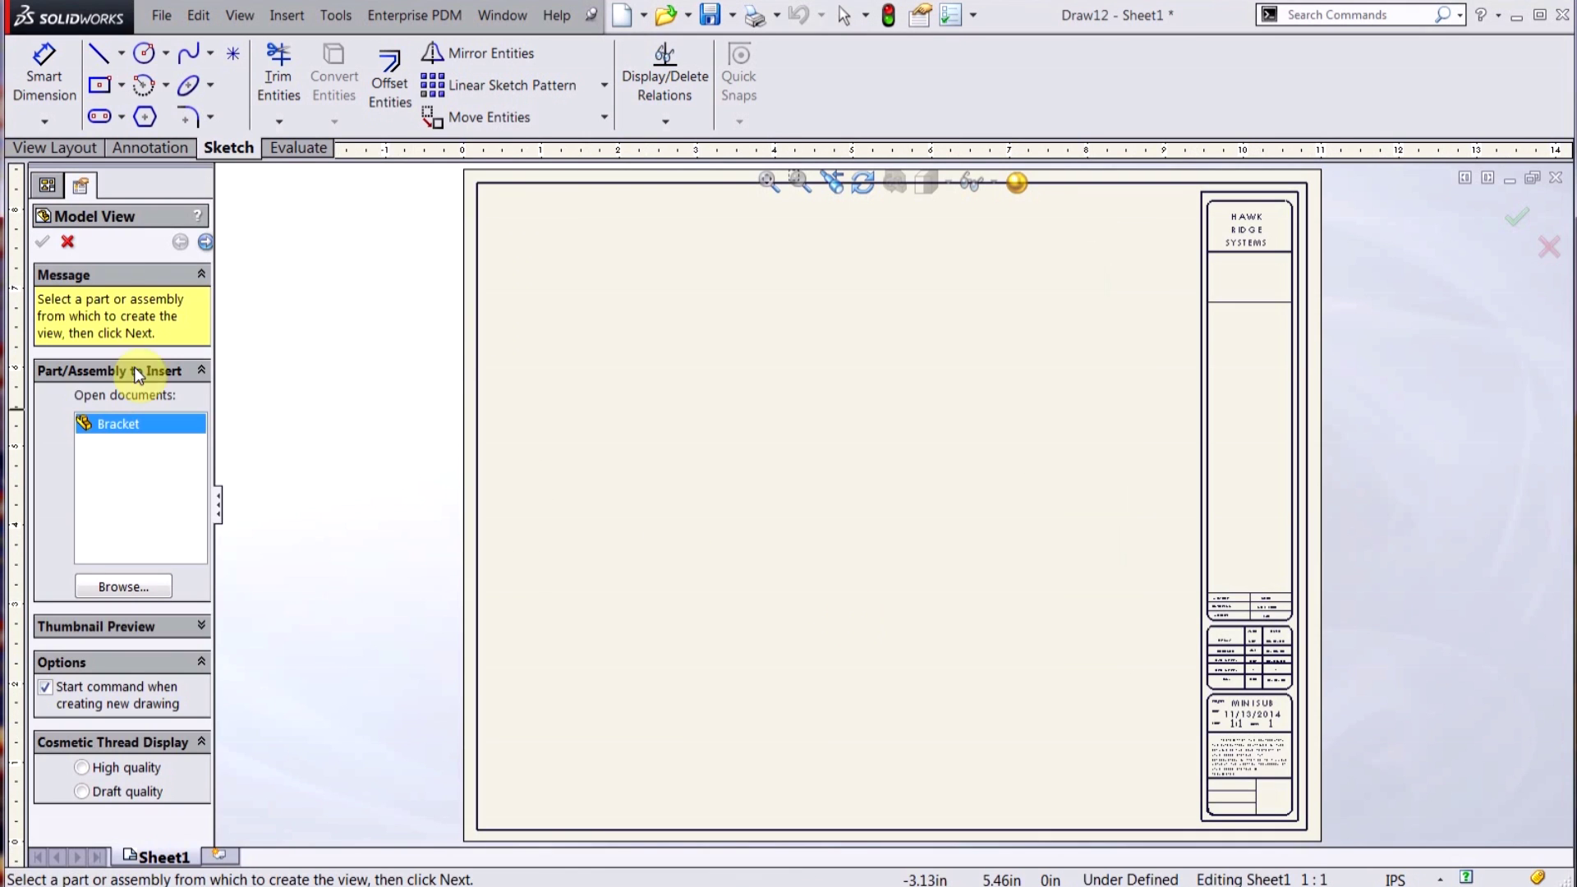
{"action": "left_click", "coordinate": [68, 241]}
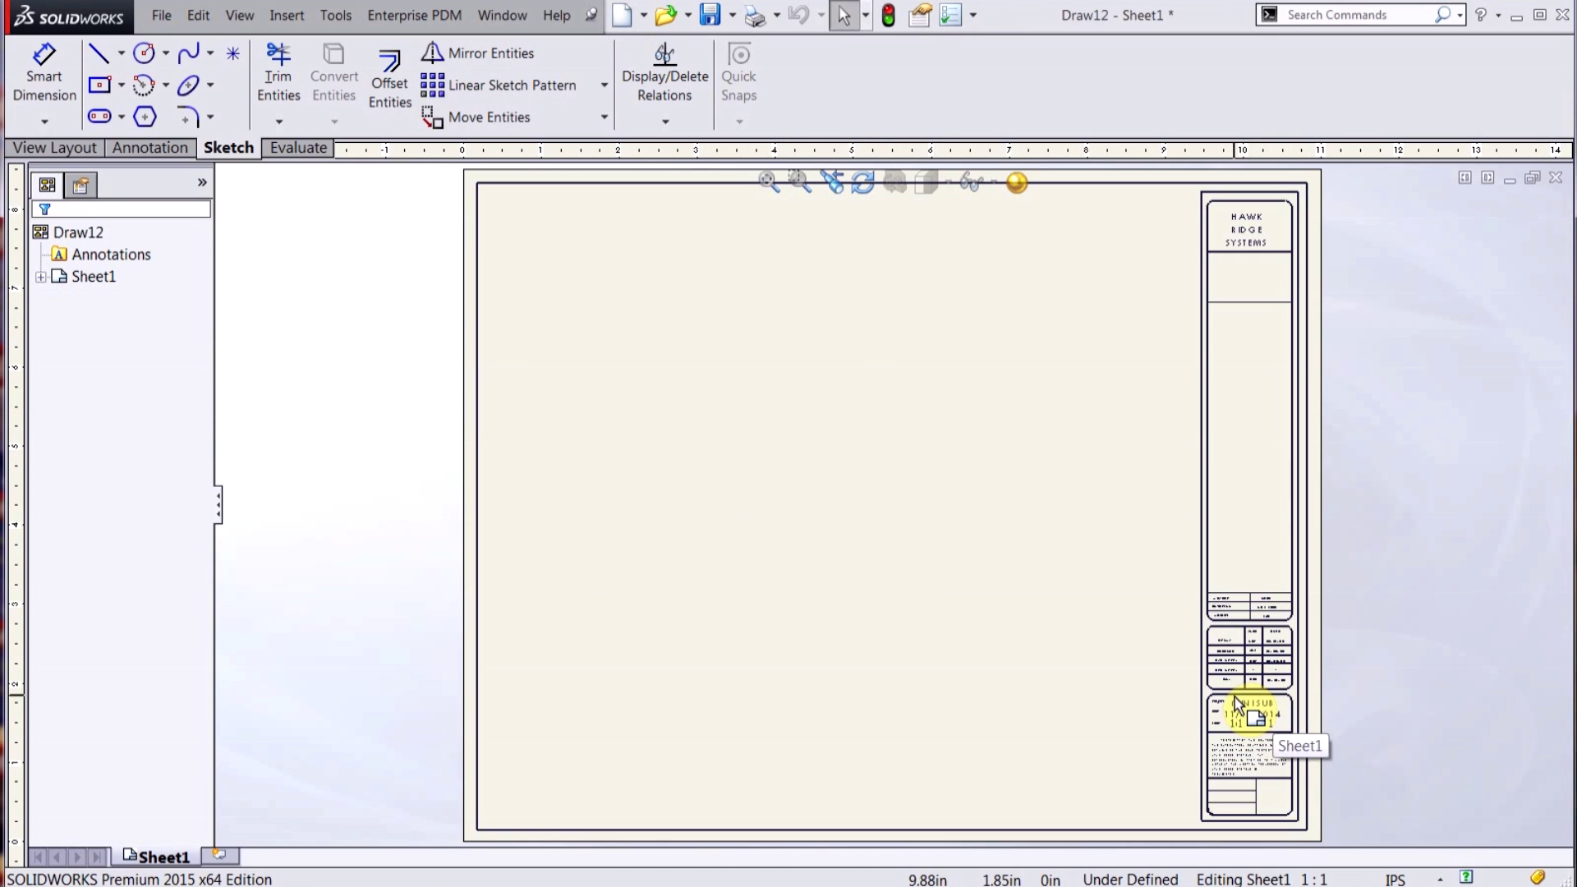
Switch Draw12's document units to MMGS in Document Properties > Units
{"action": "left_click", "coordinate": [974, 15]}
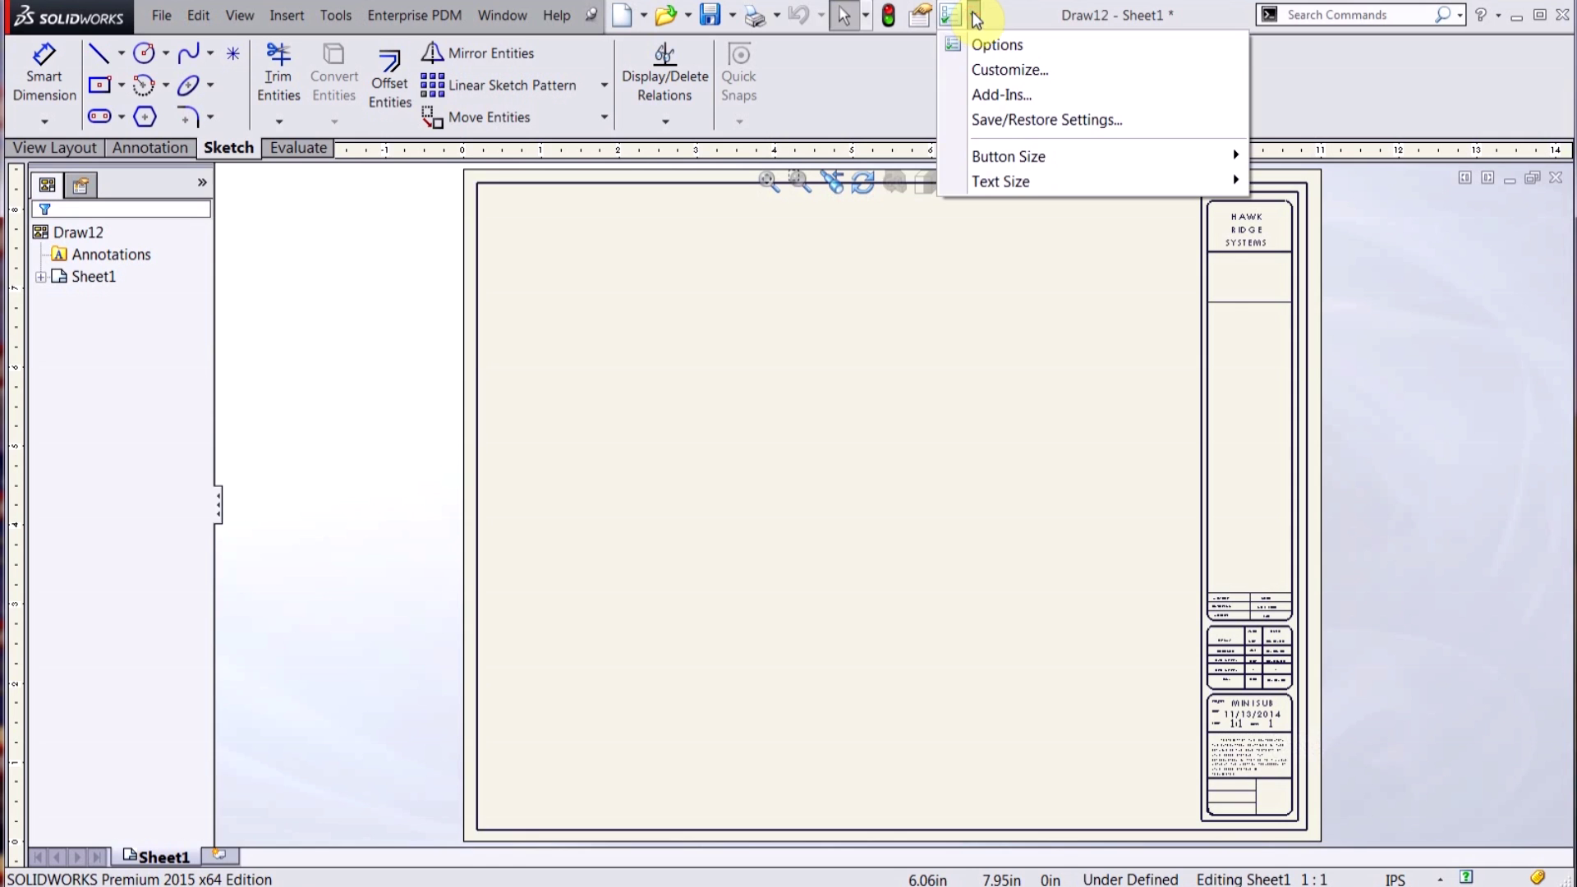
{"action": "left_click", "coordinate": [960, 16]}
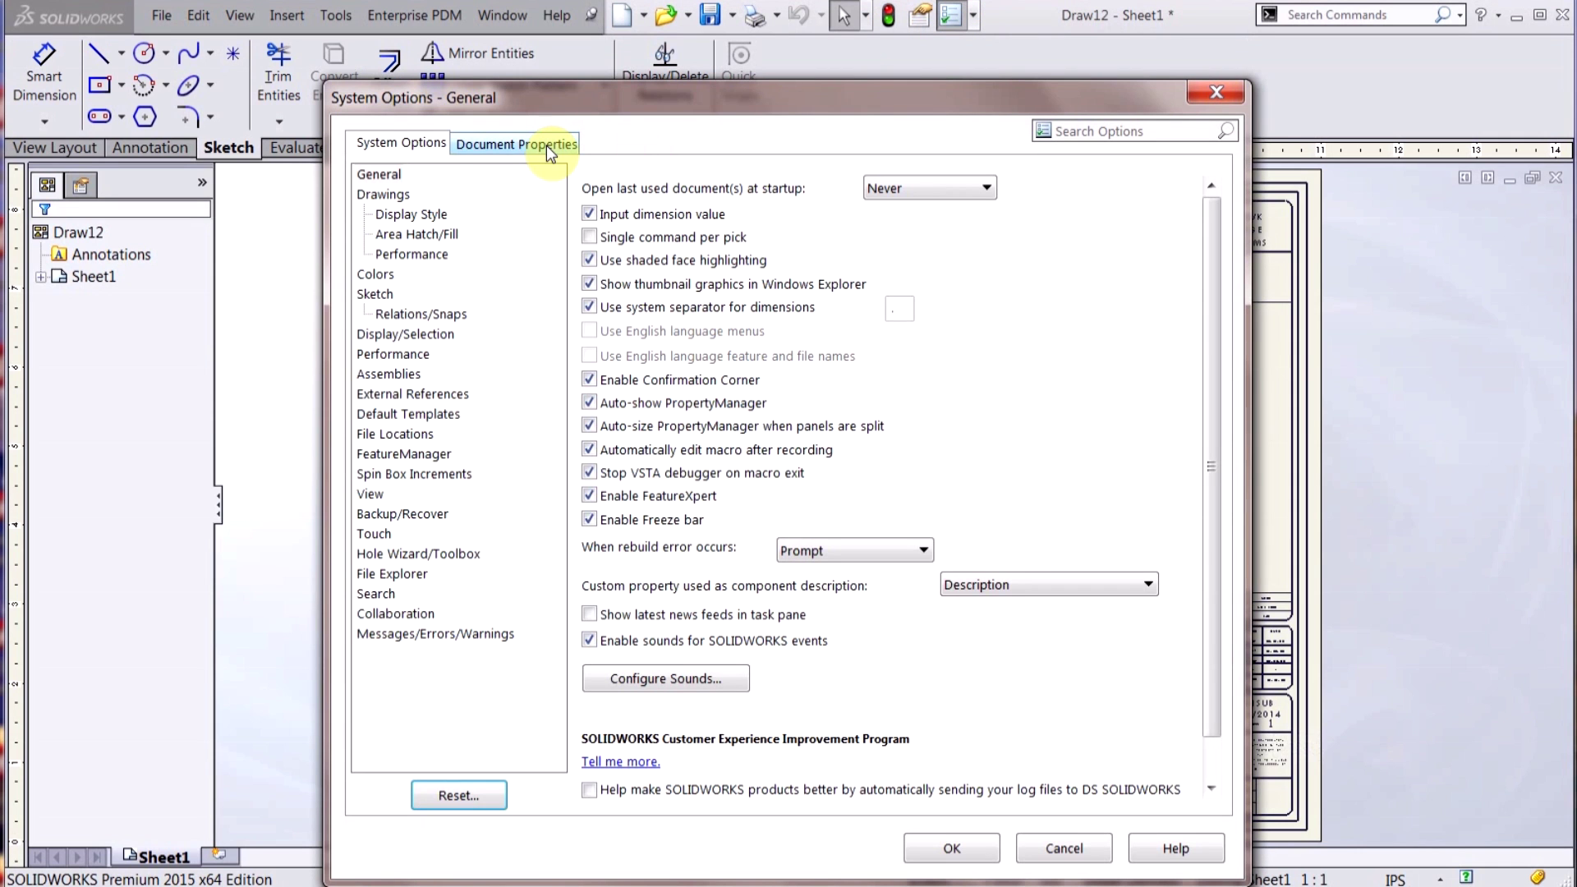
{"action": "left_click", "coordinate": [542, 145]}
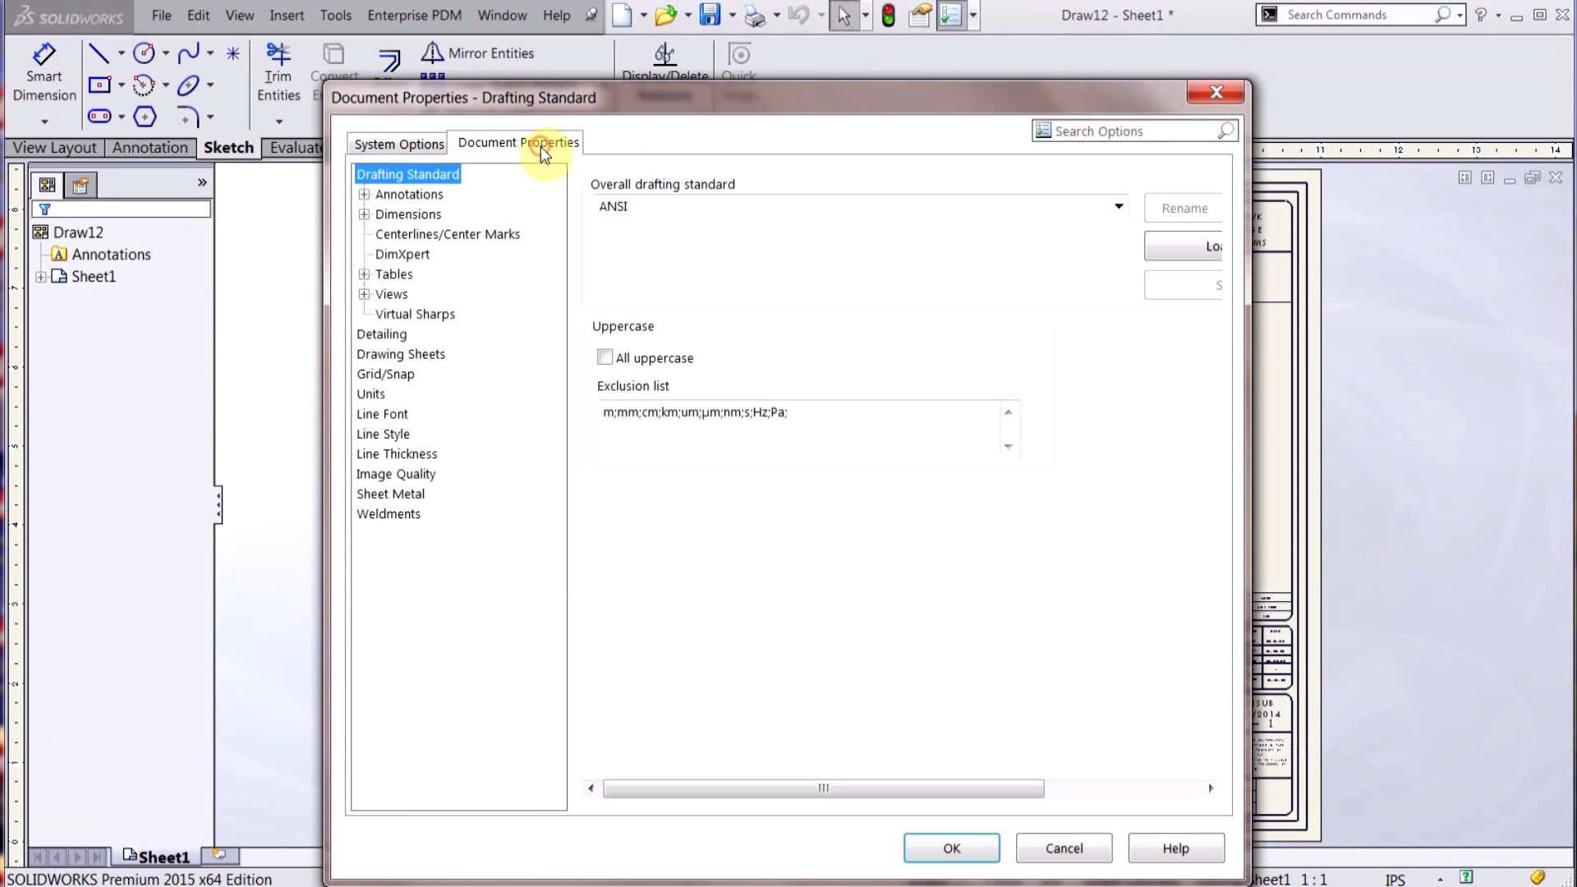
{"action": "left_click", "coordinate": [376, 397]}
{"action": "left_click", "coordinate": [649, 251]}
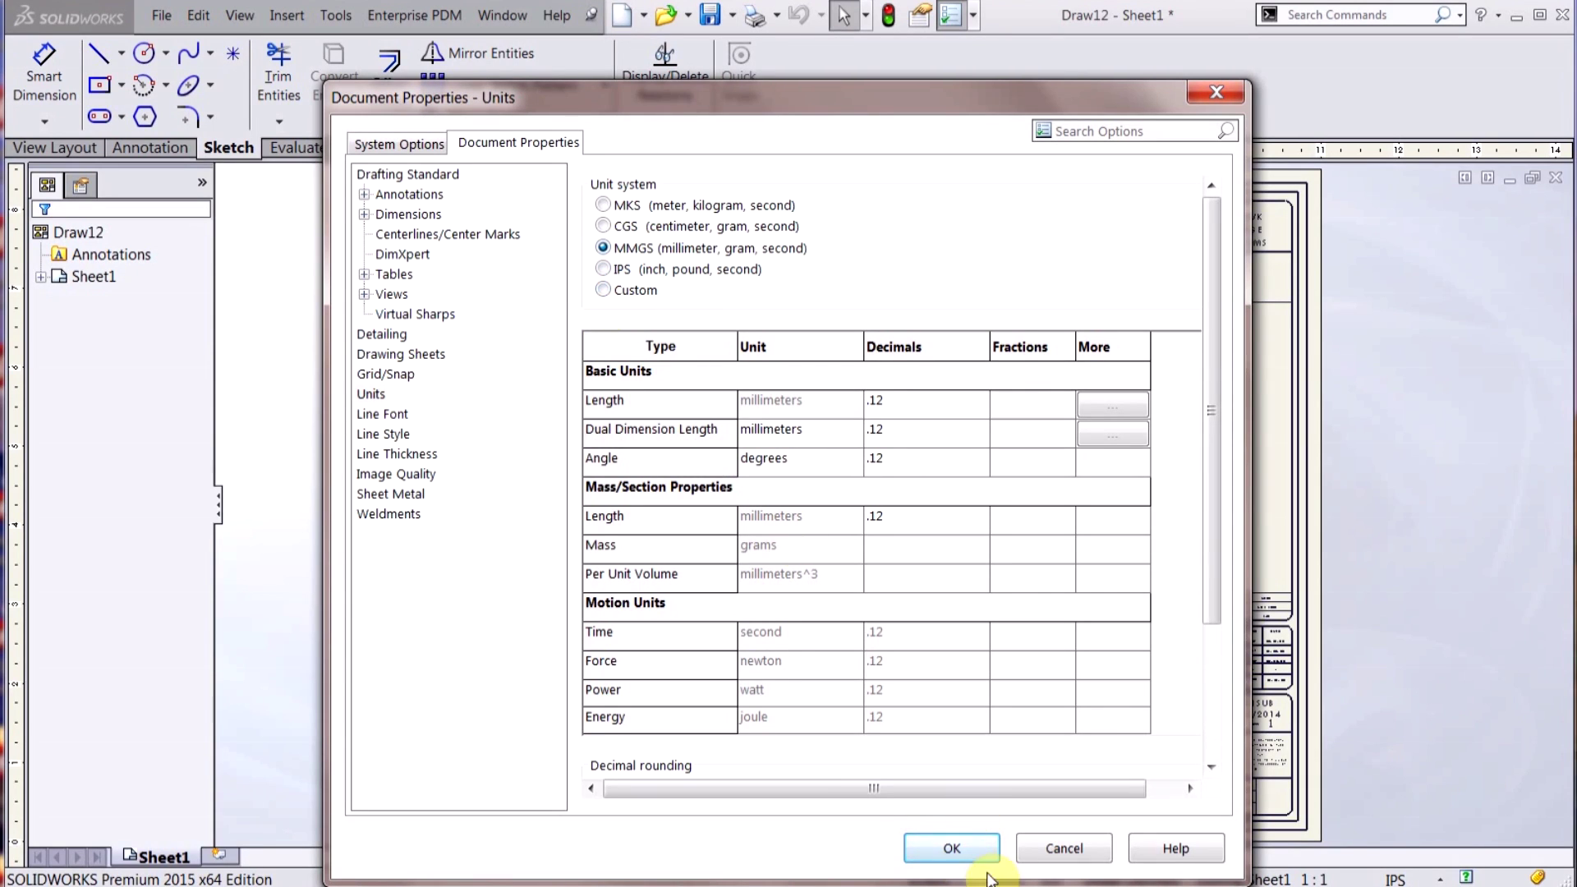
{"action": "left_click", "coordinate": [957, 845]}
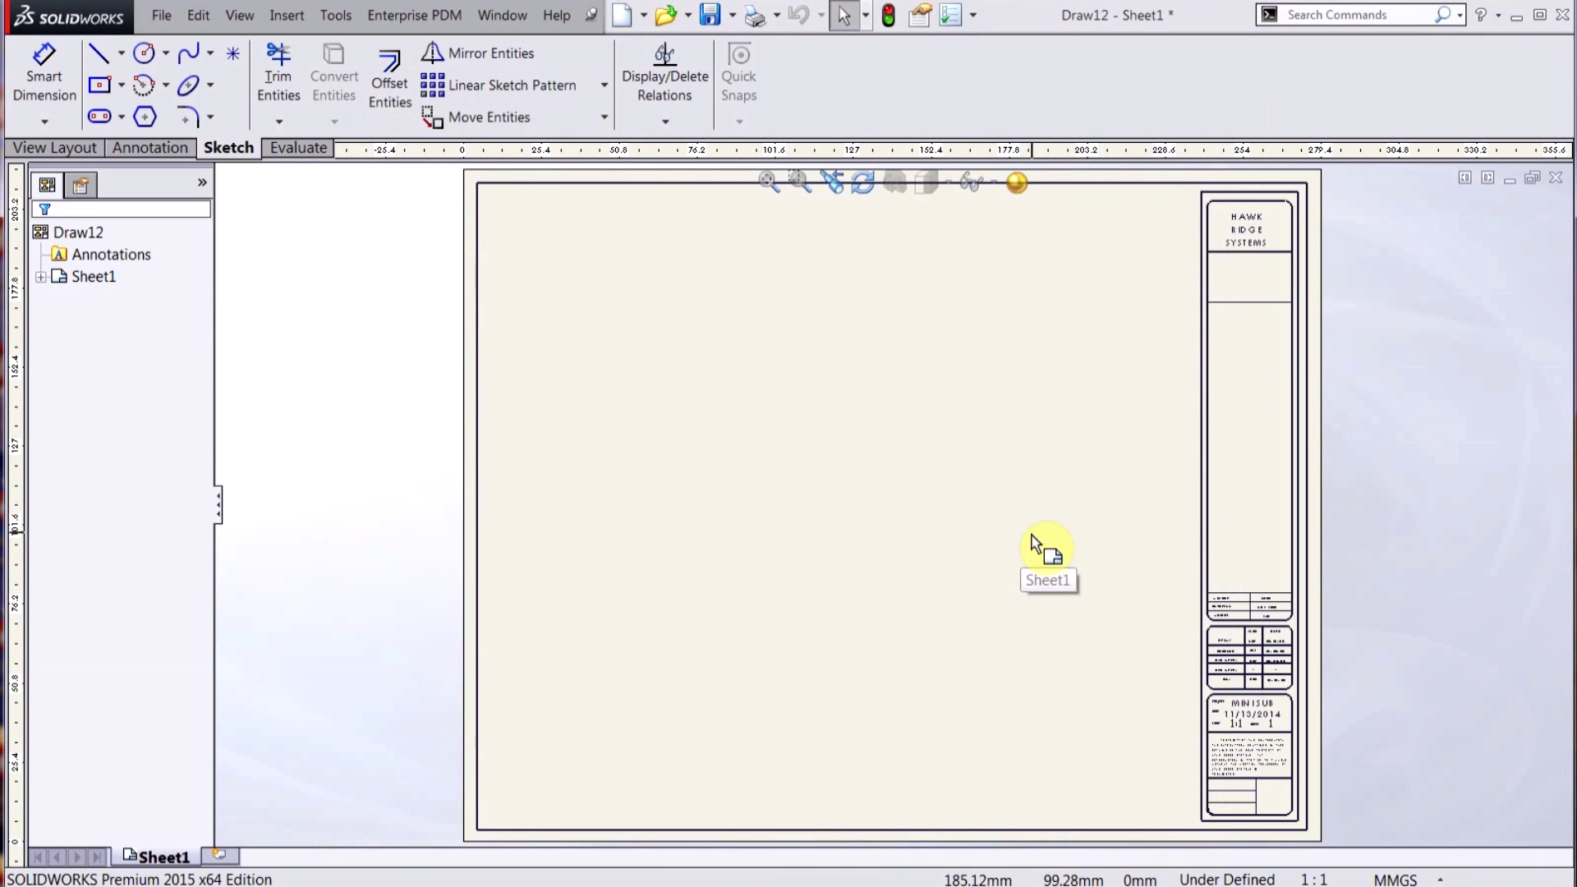
{"action": "left_click", "coordinate": [164, 17]}
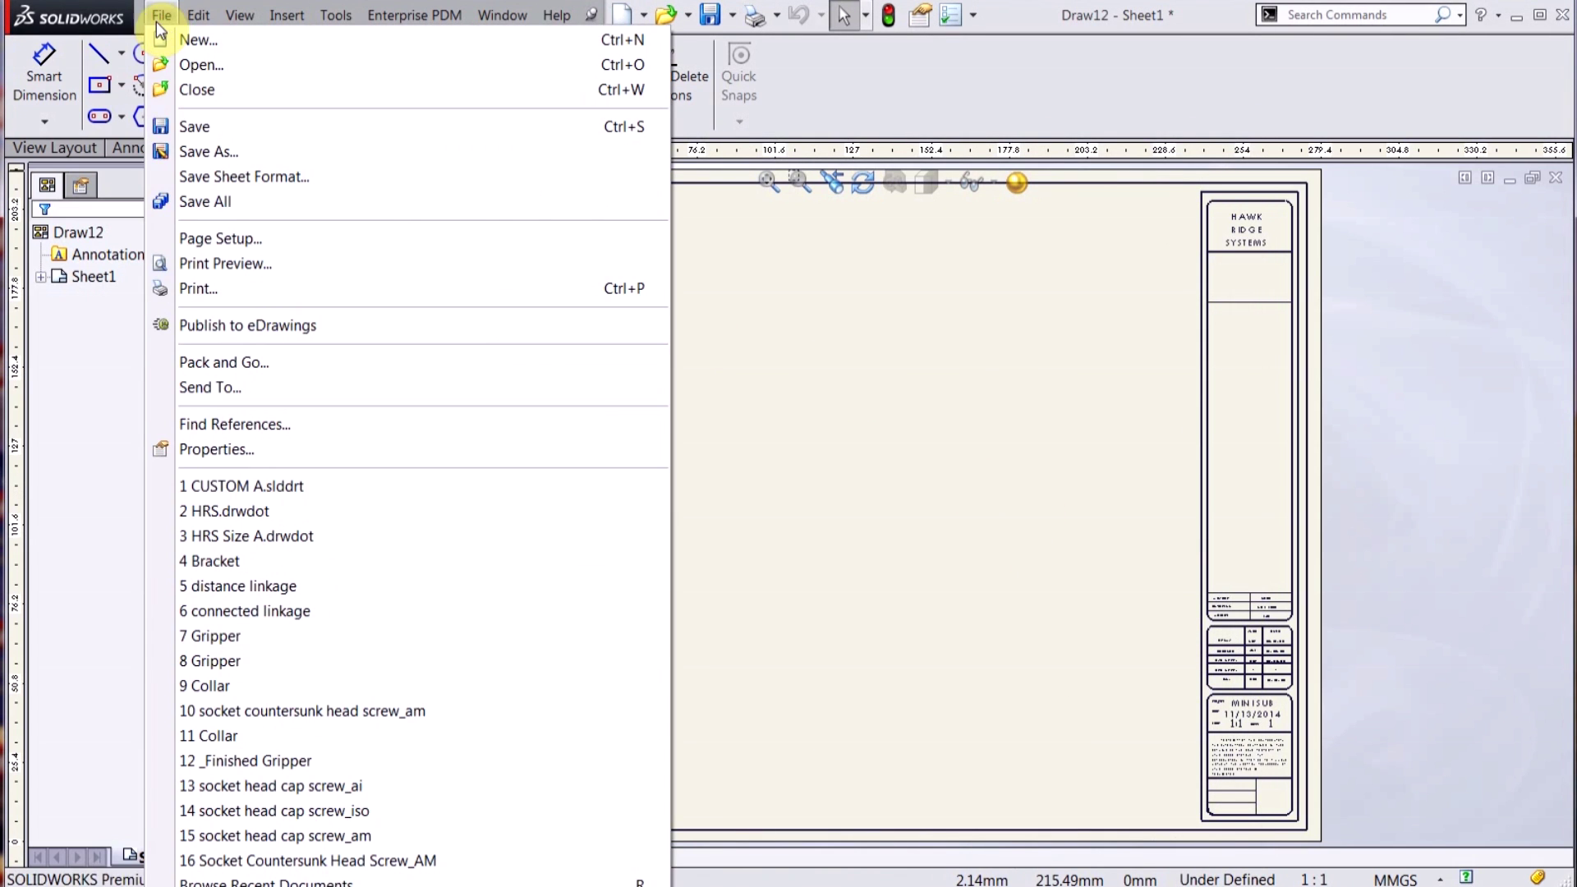
Save Draw12 as drawing template CUSTOM.drwdot in the SOLIDWORKS 2015 templates folder
{"action": "left_click", "coordinate": [192, 151]}
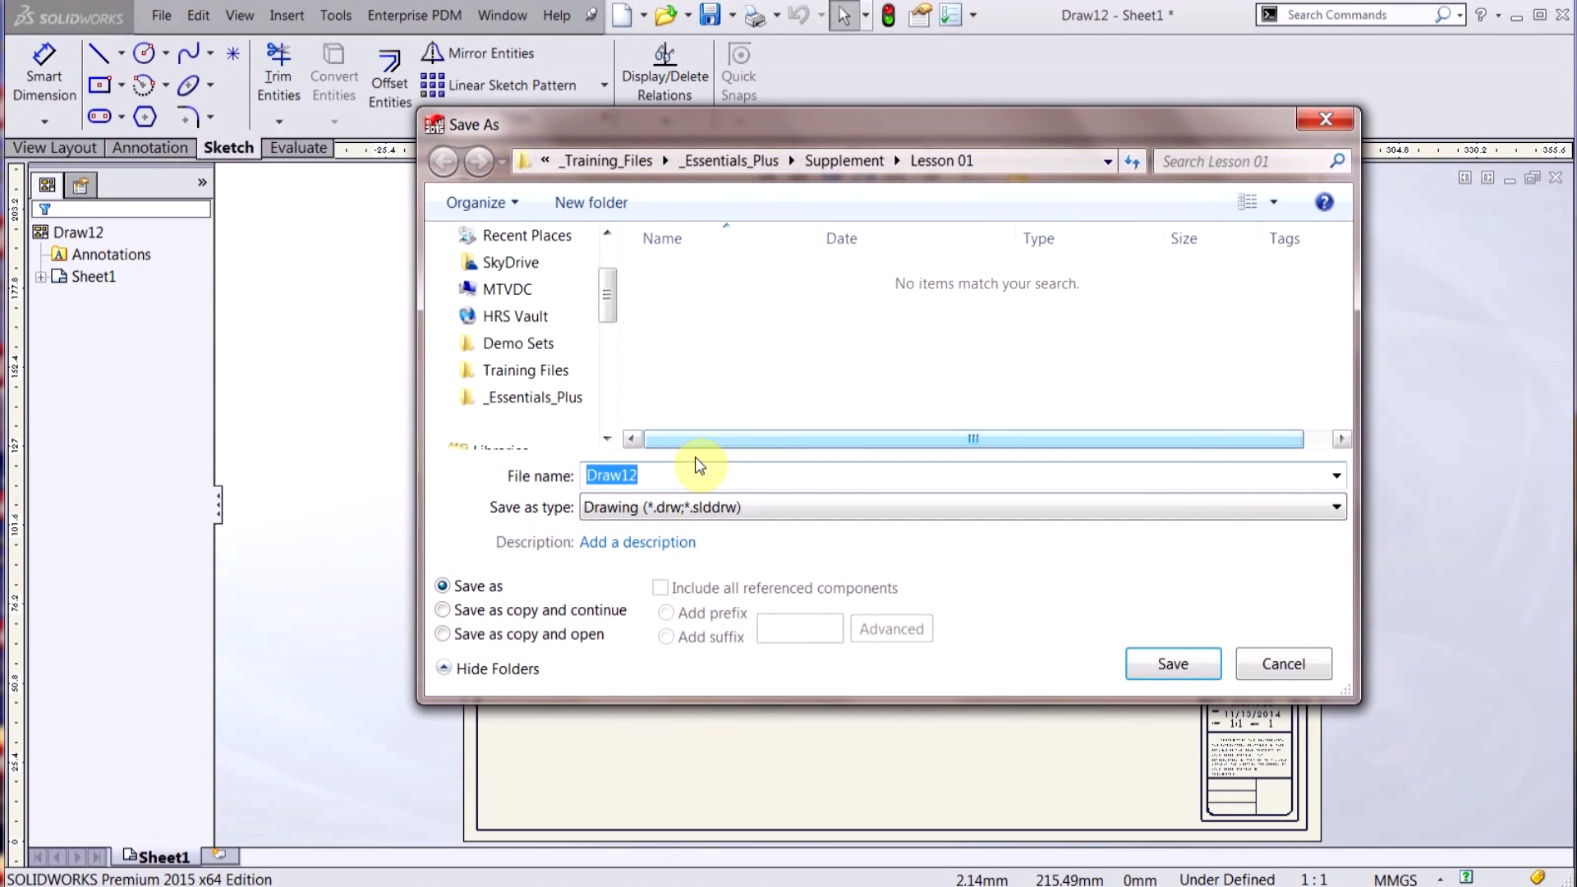
{"action": "left_click", "coordinate": [689, 512]}
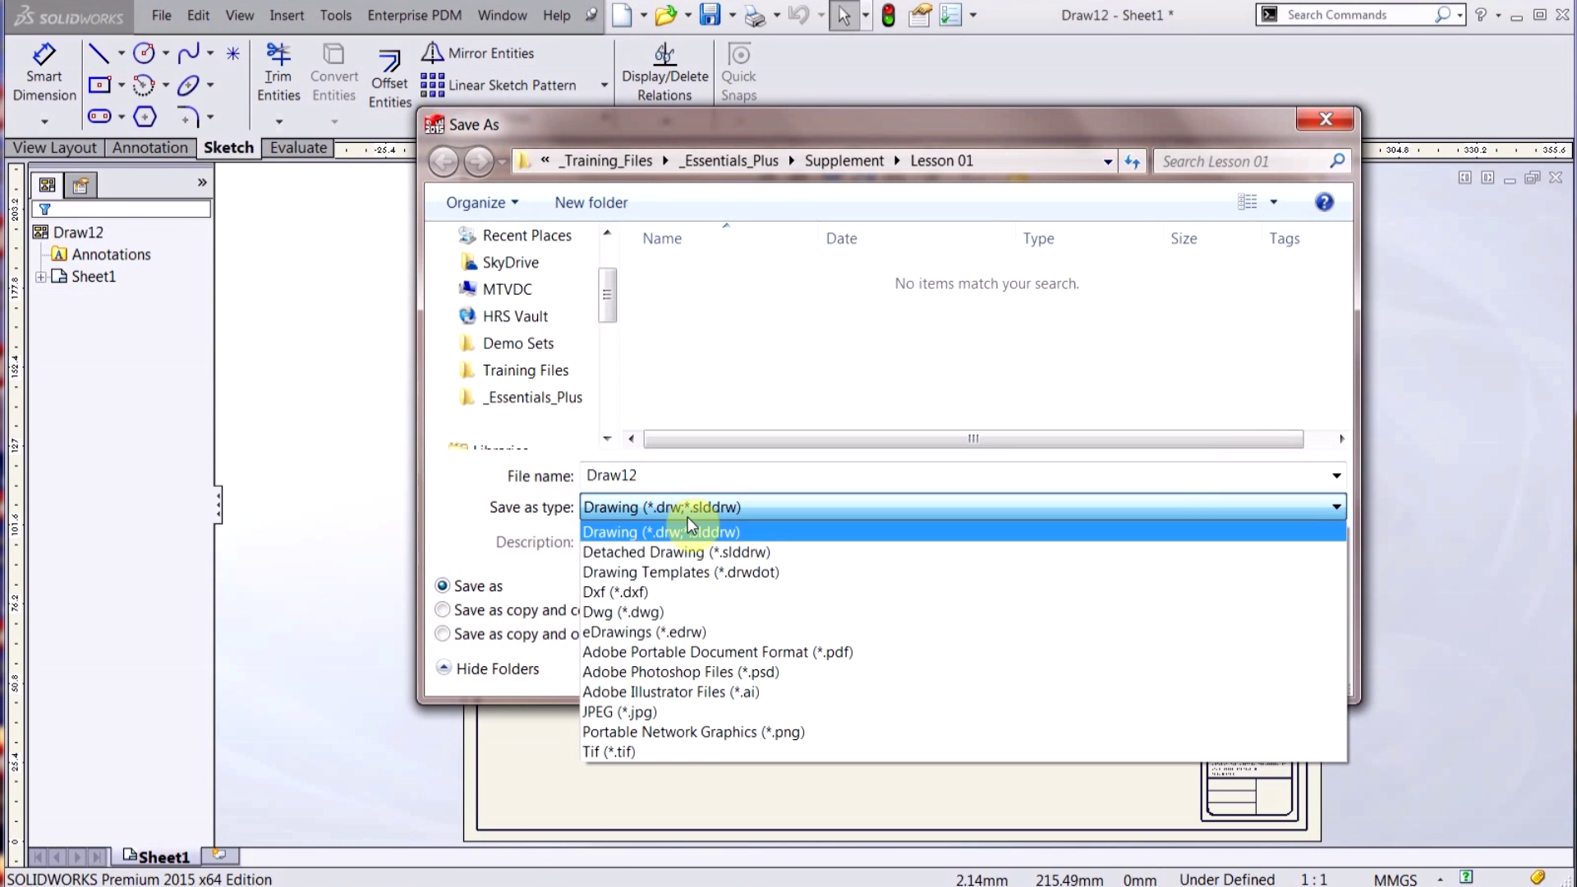
{"action": "left_click", "coordinate": [693, 570]}
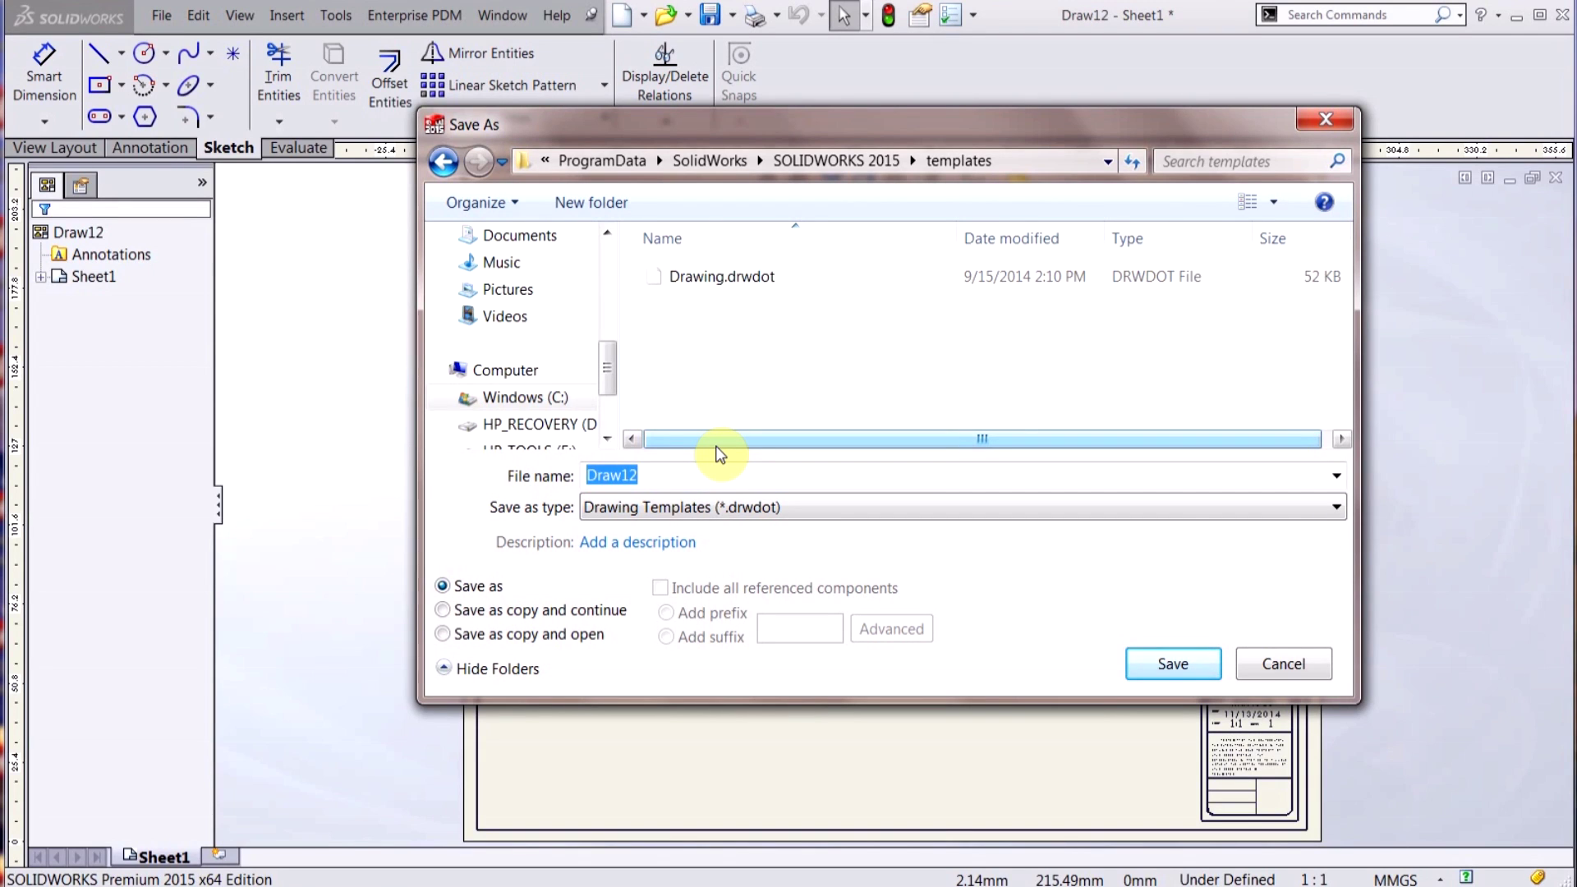
{"action": "type", "text": "C"}
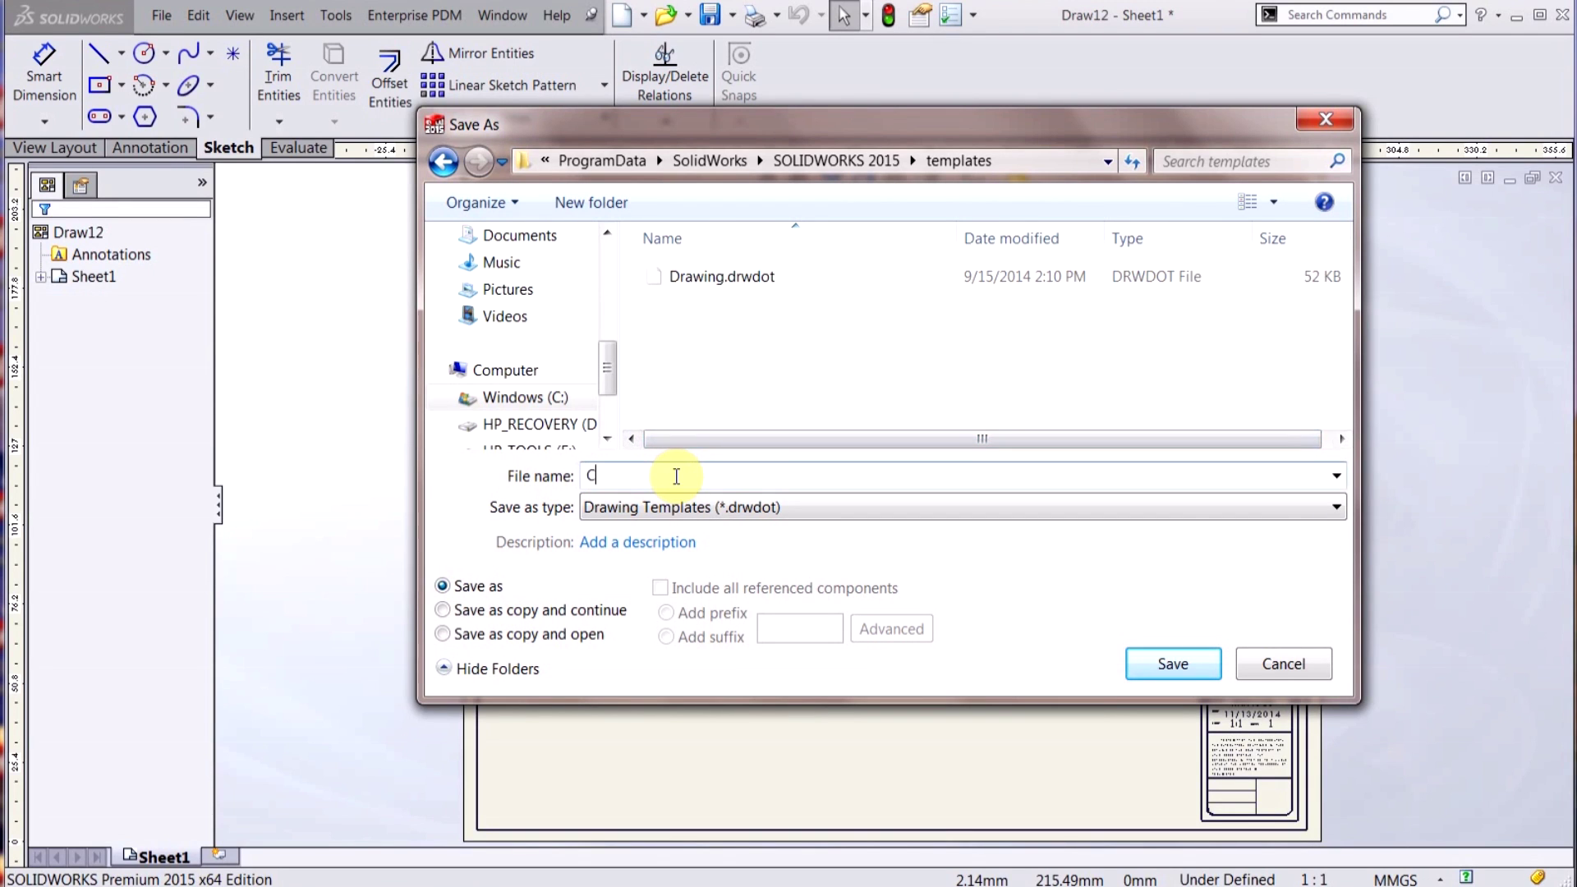
{"action": "type", "text": "USTOM"}
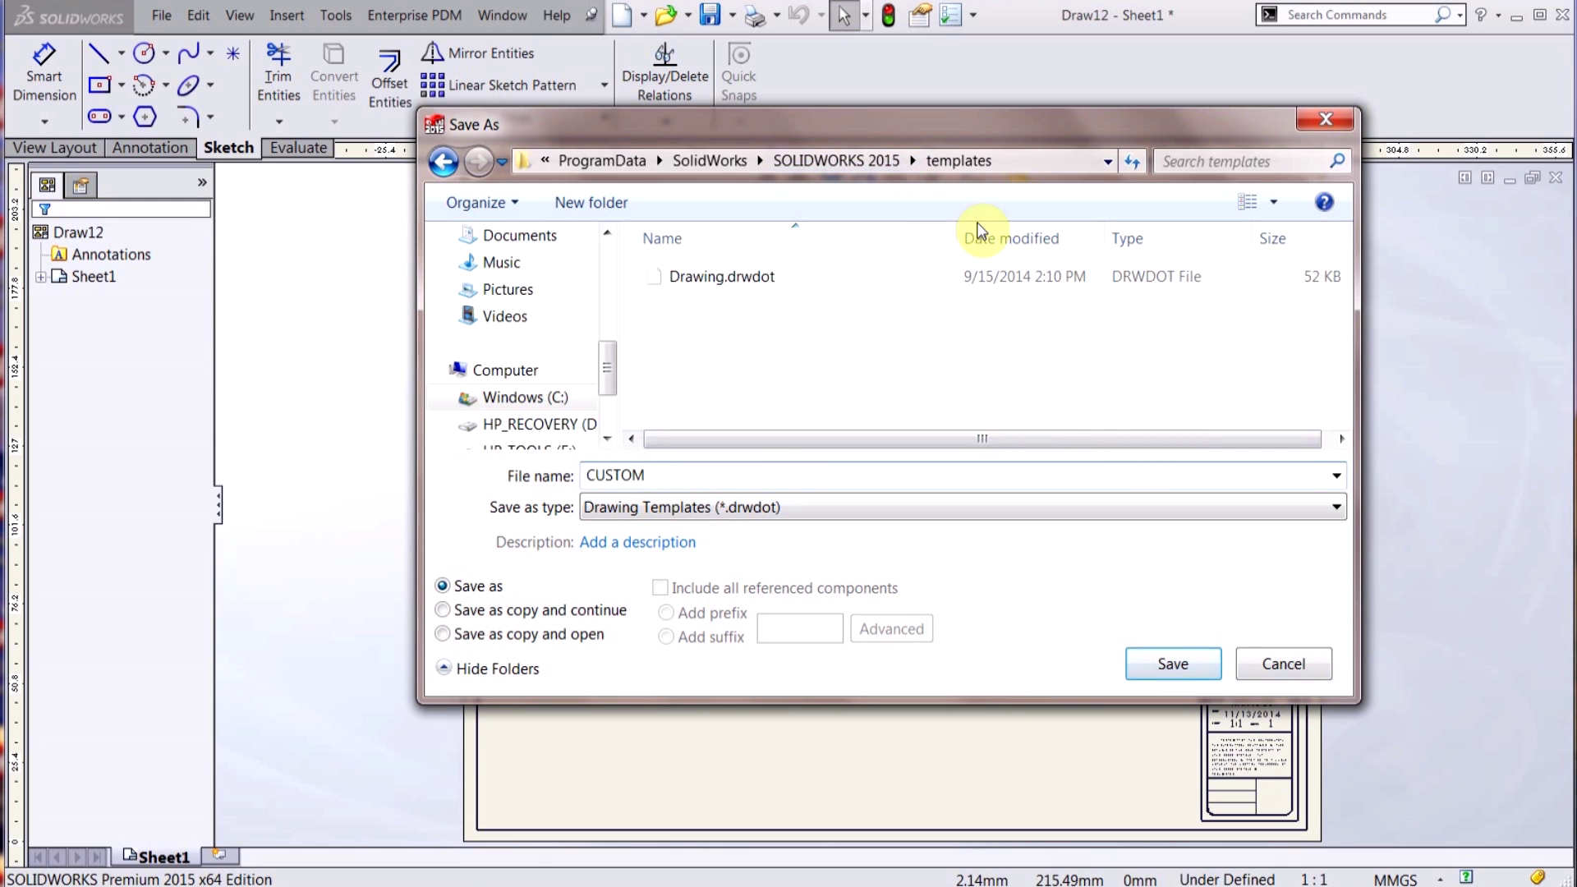
{"action": "left_click", "coordinate": [1000, 159]}
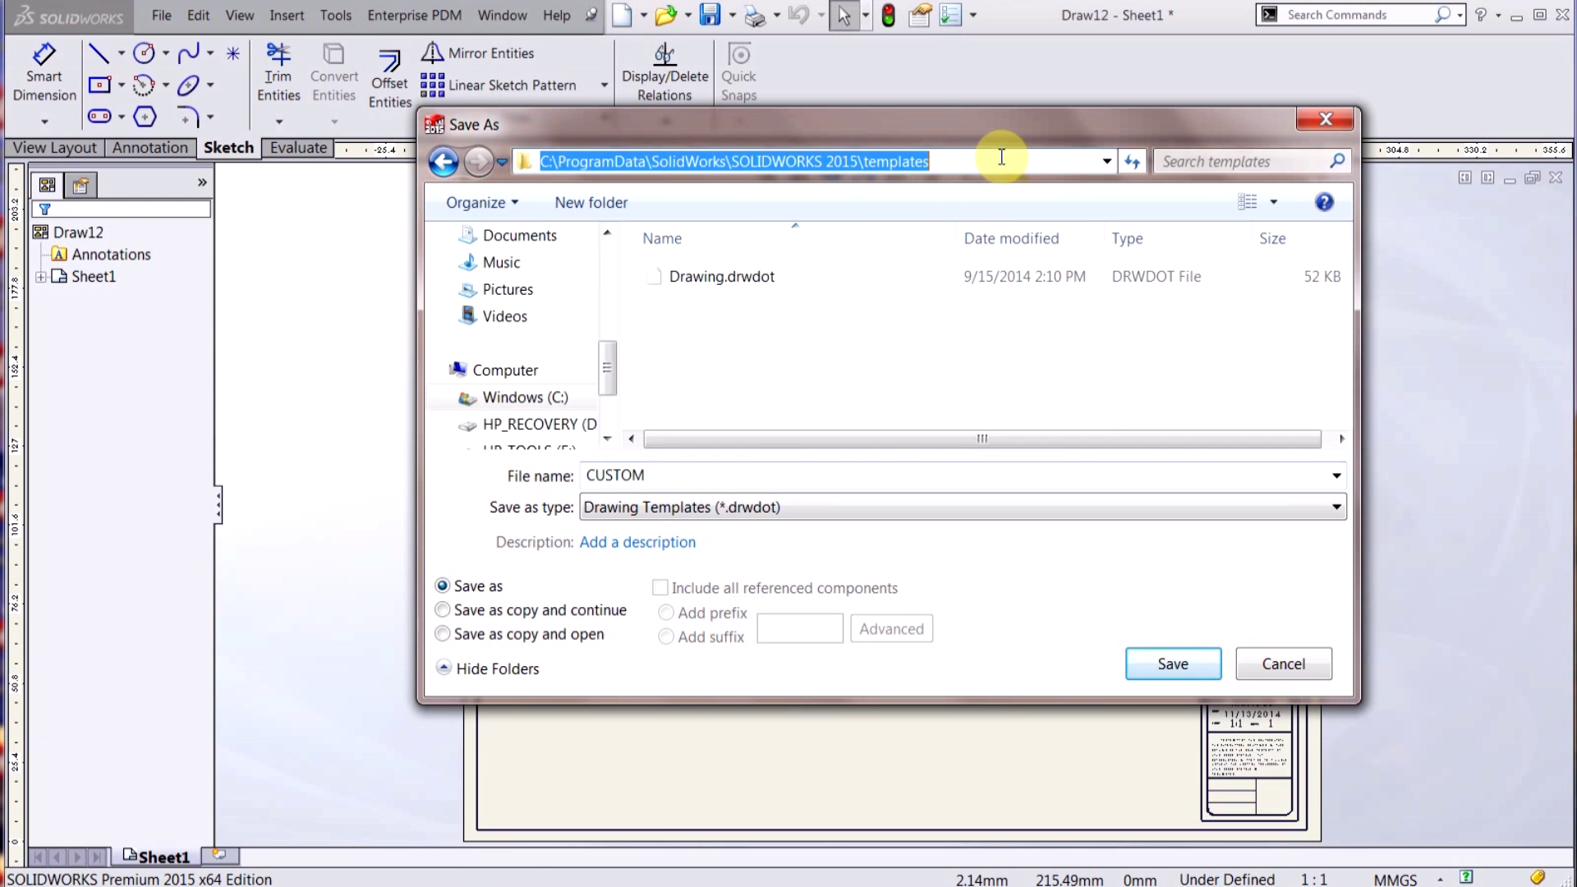
{"action": "left_click", "coordinate": [1173, 666]}
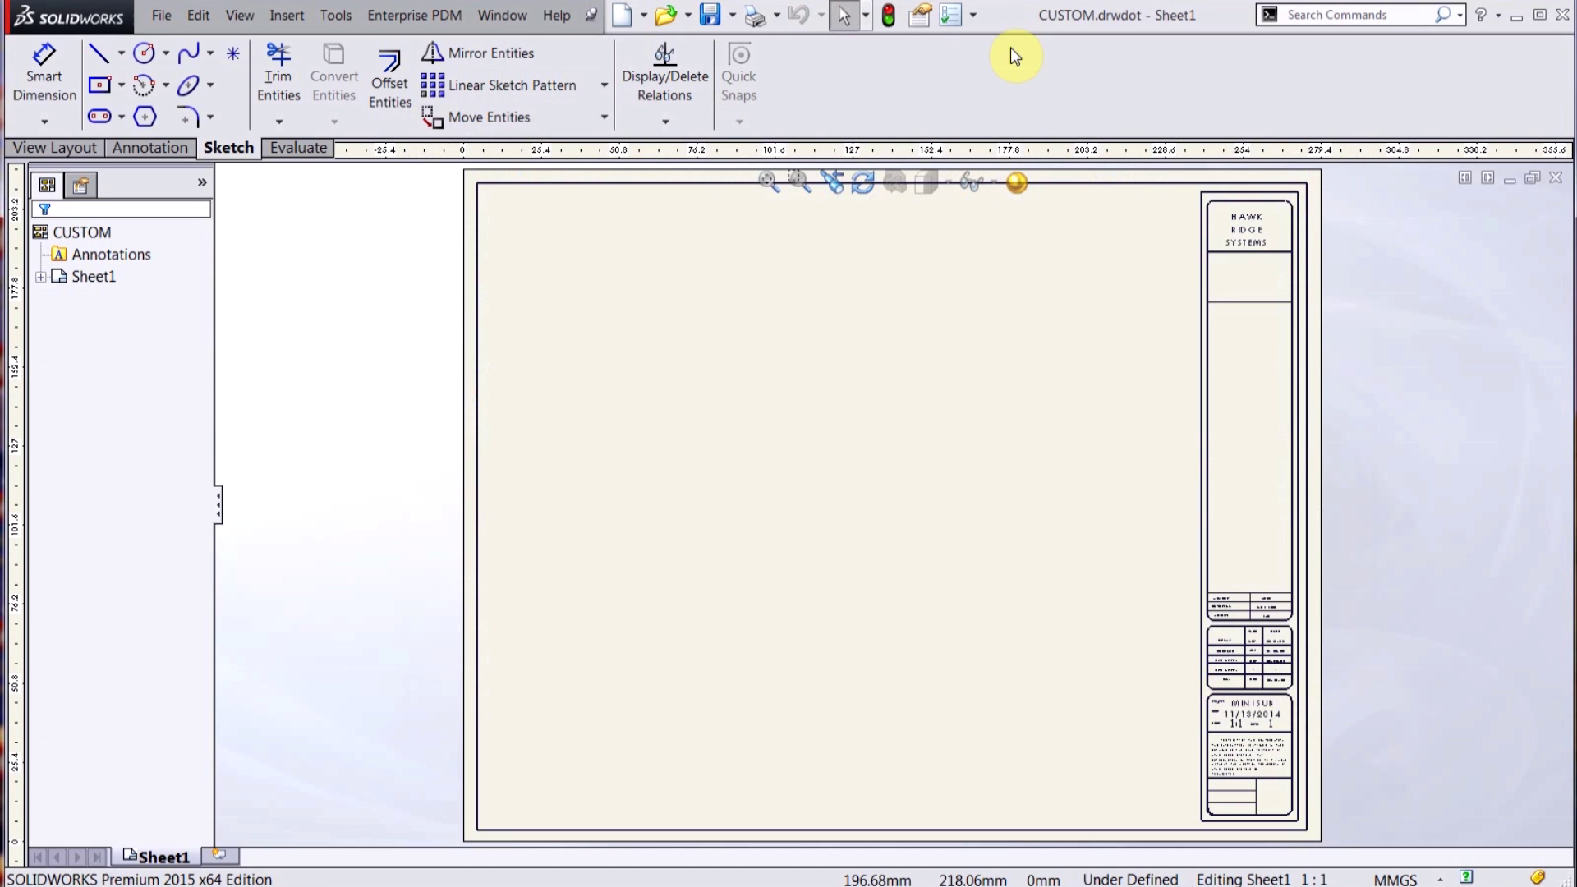
{"action": "left_click", "coordinate": [951, 18]}
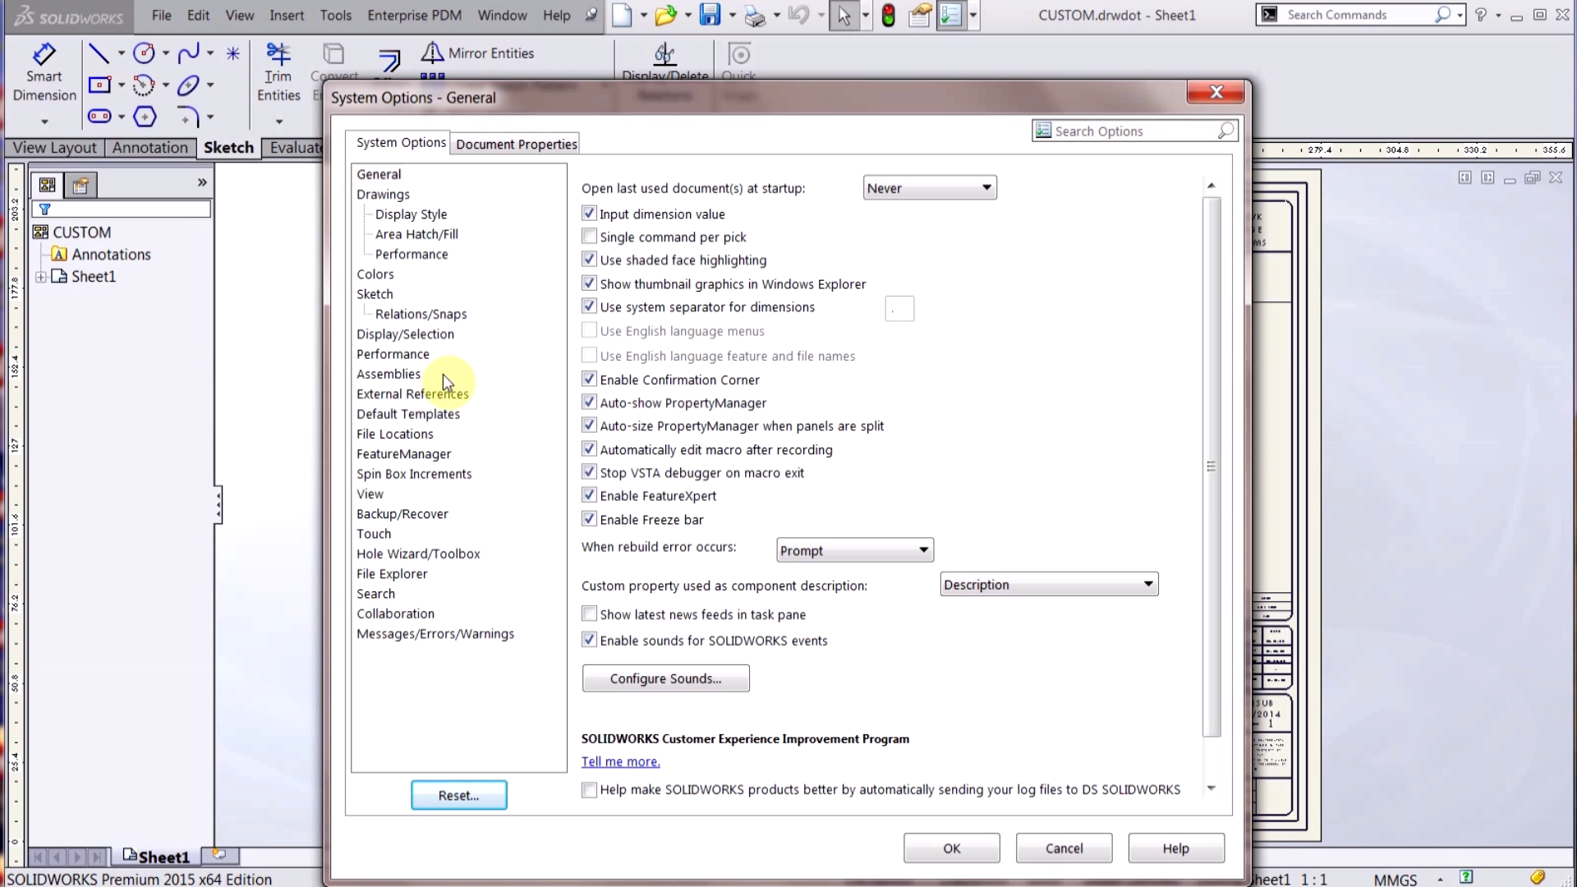
{"action": "left_click", "coordinate": [413, 433]}
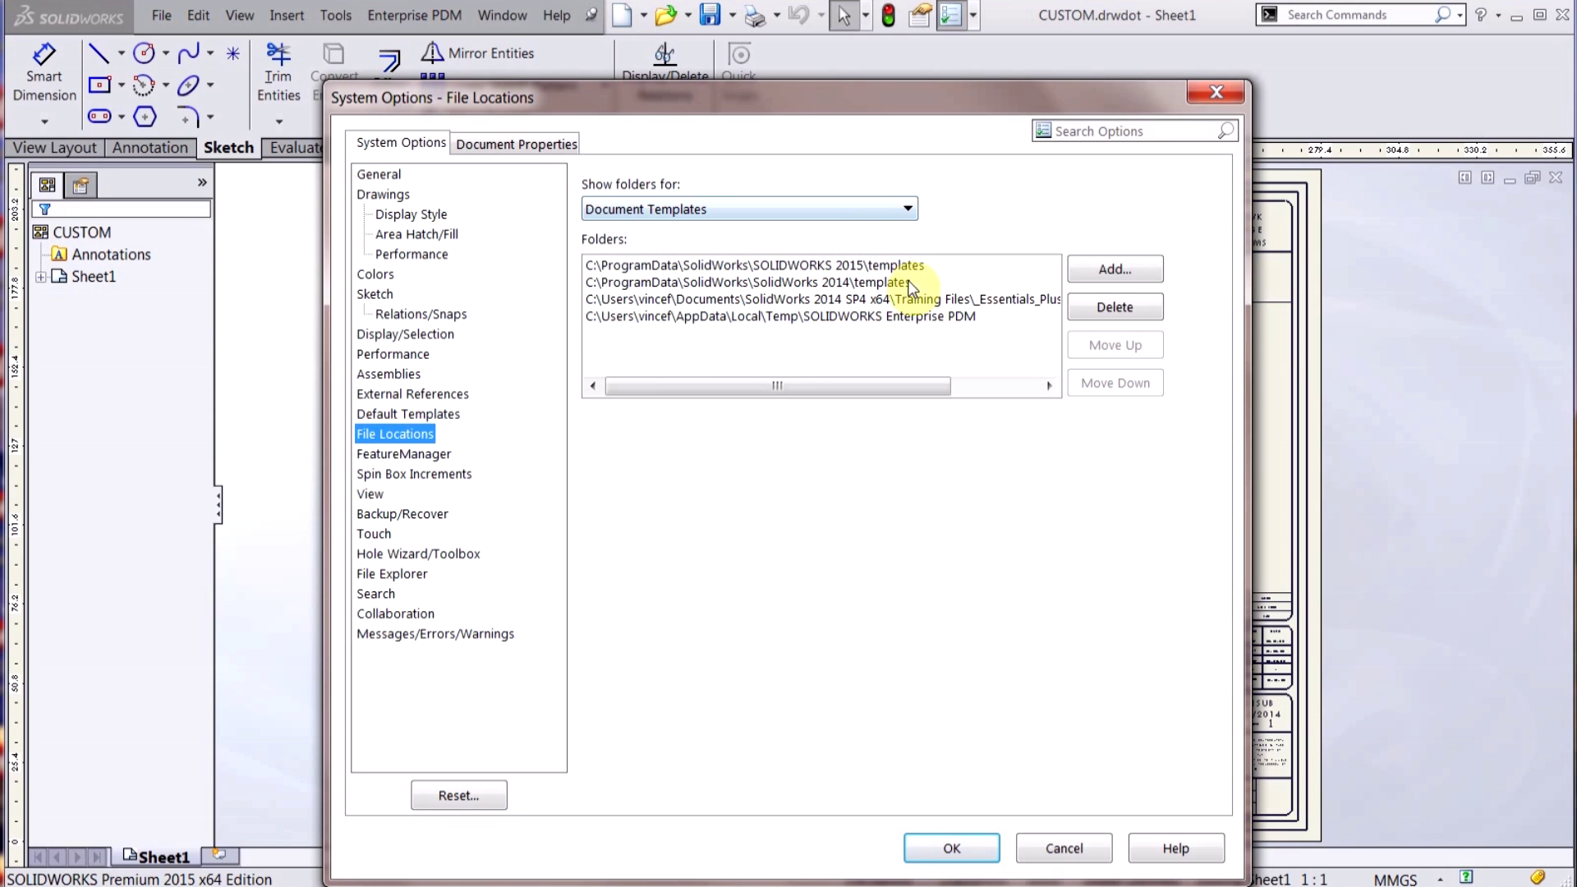
{"action": "left_click", "coordinate": [791, 210]}
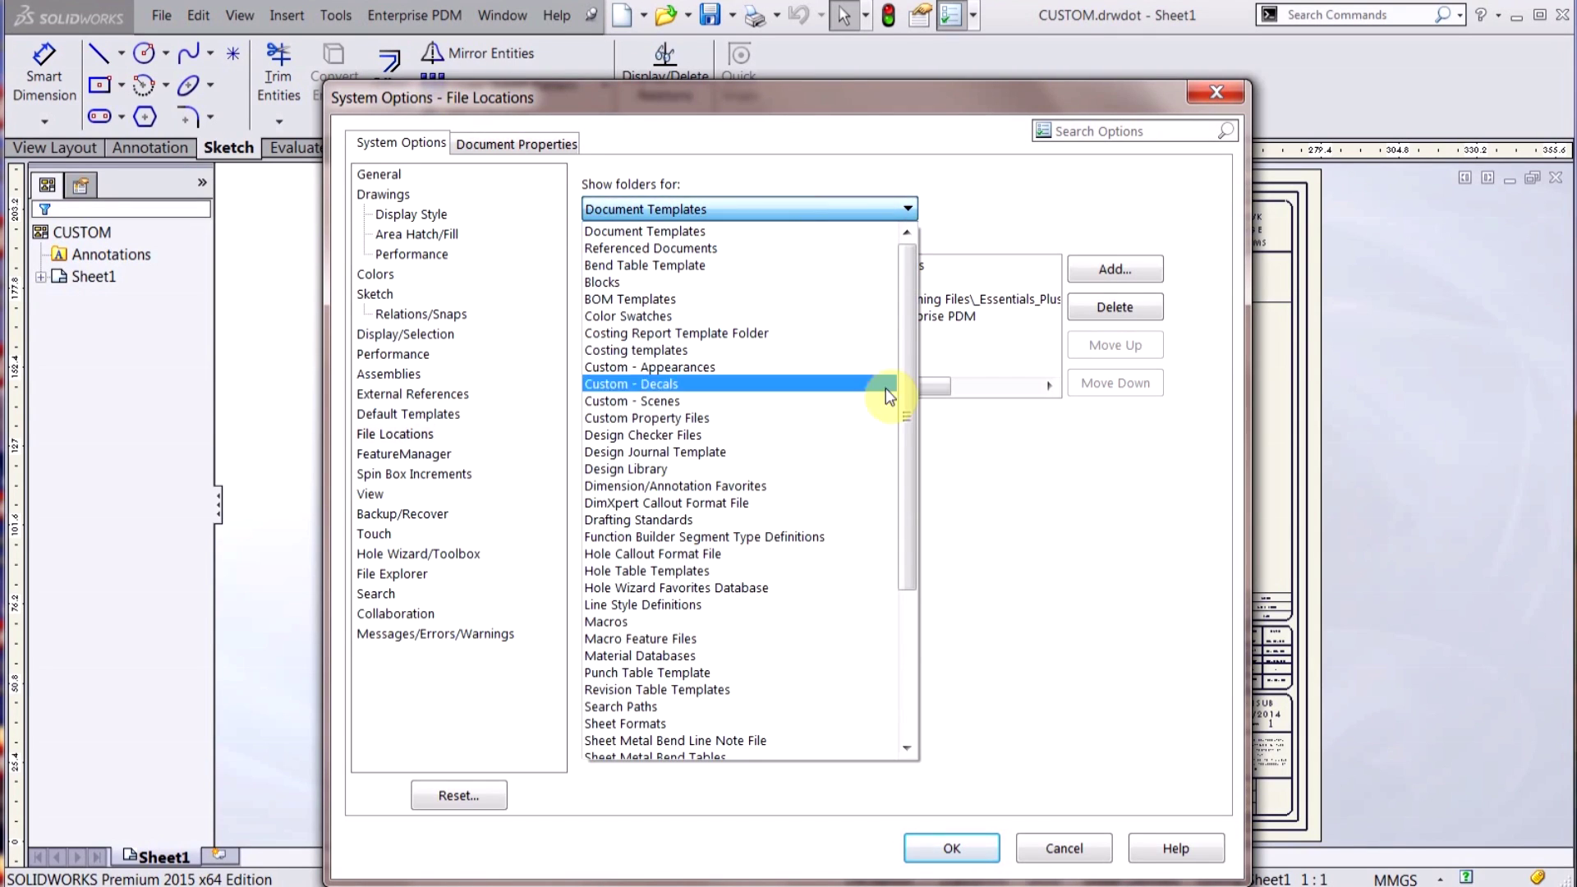
{"action": "scroll", "coordinate": [682, 711], "scroll_direction": "down", "scroll_amount": 3}
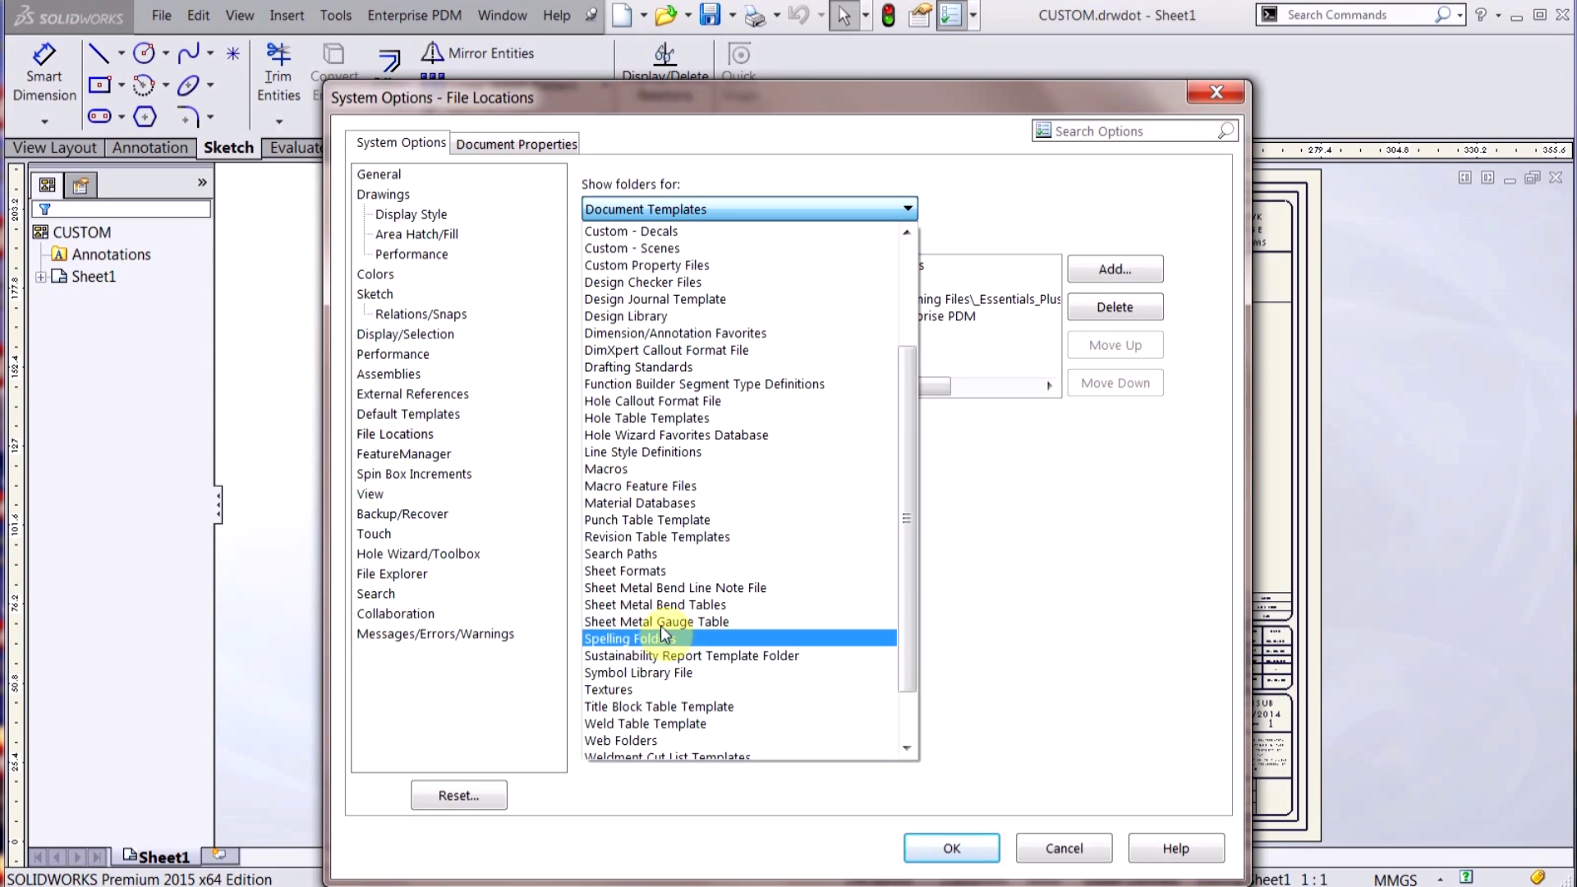
{"action": "left_click", "coordinate": [661, 571]}
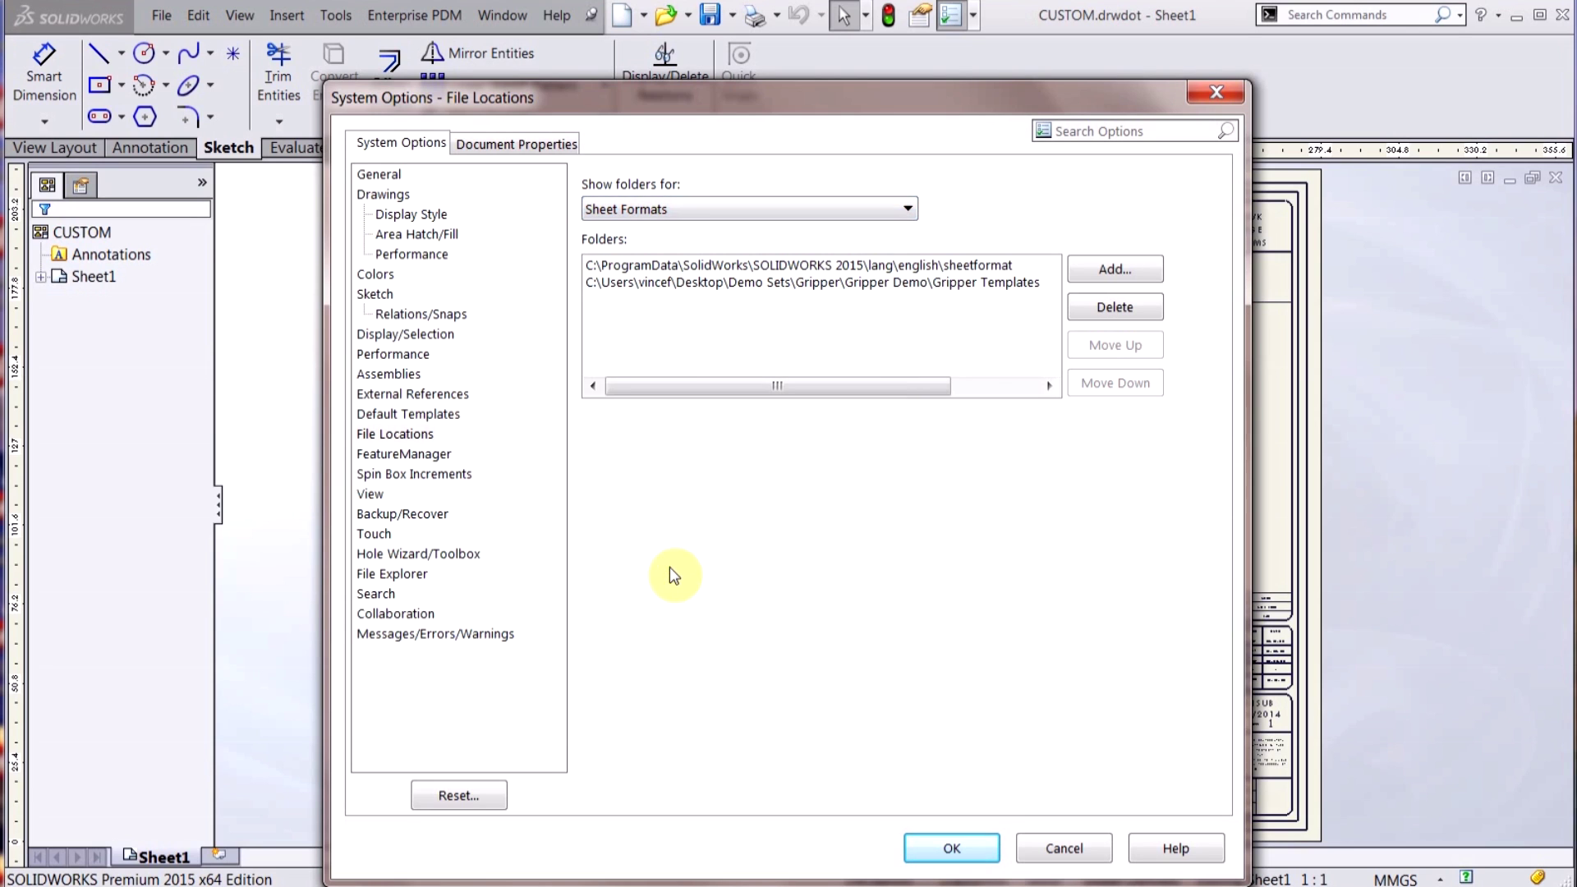
{"action": "left_click", "coordinate": [954, 851]}
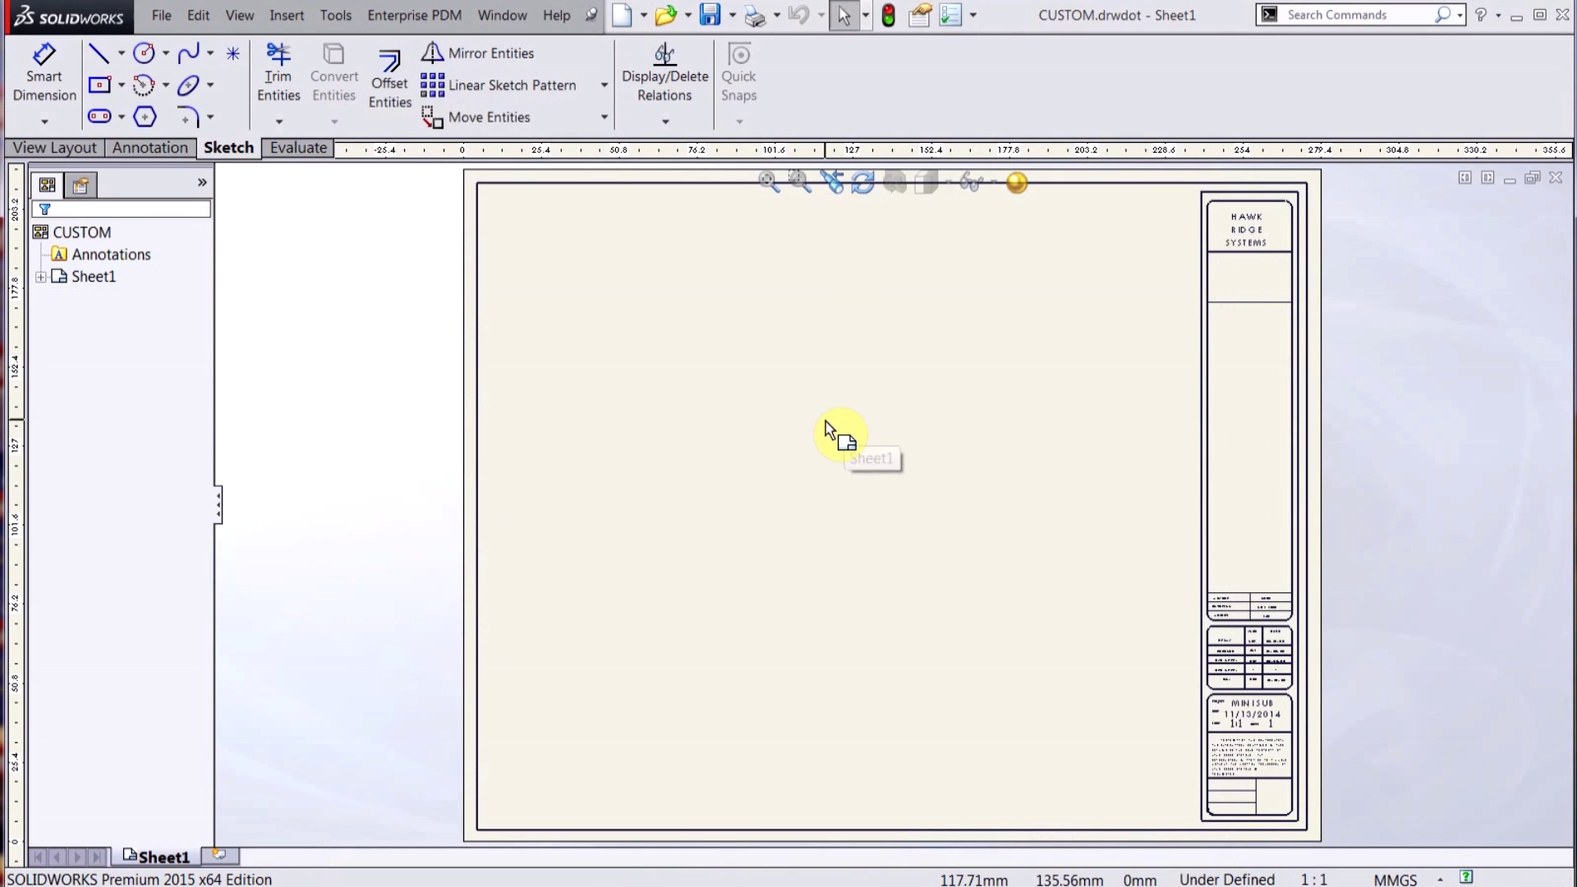
{"action": "left_click", "coordinate": [1556, 180]}
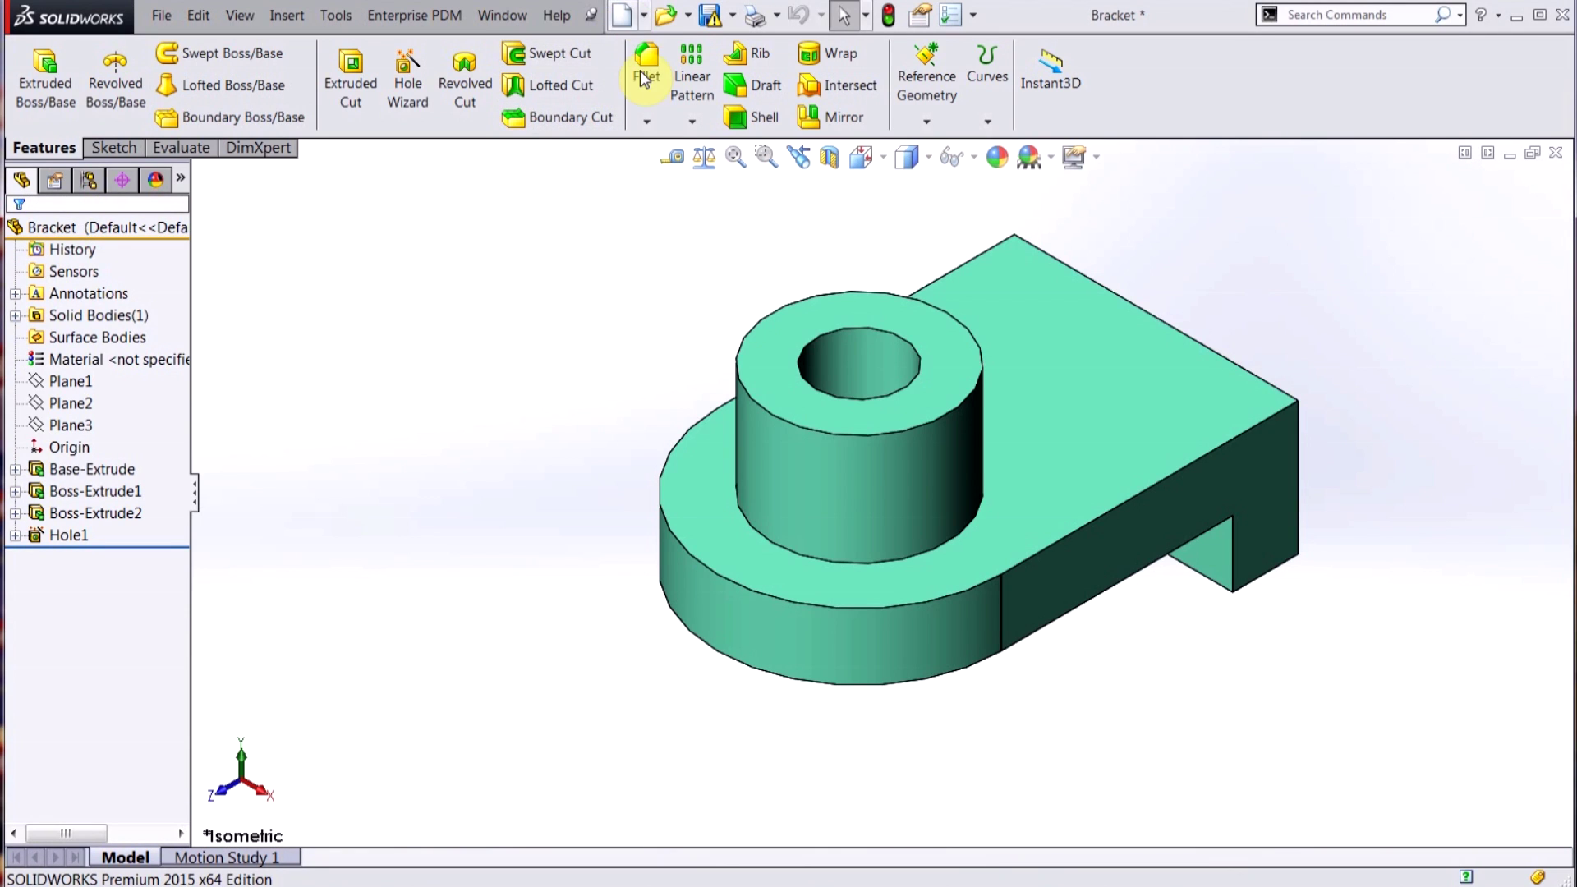
Create the new drawing Draw13 from the CUSTOM template after comparing it with the default Drawing template
{"action": "left_click", "coordinate": [626, 18]}
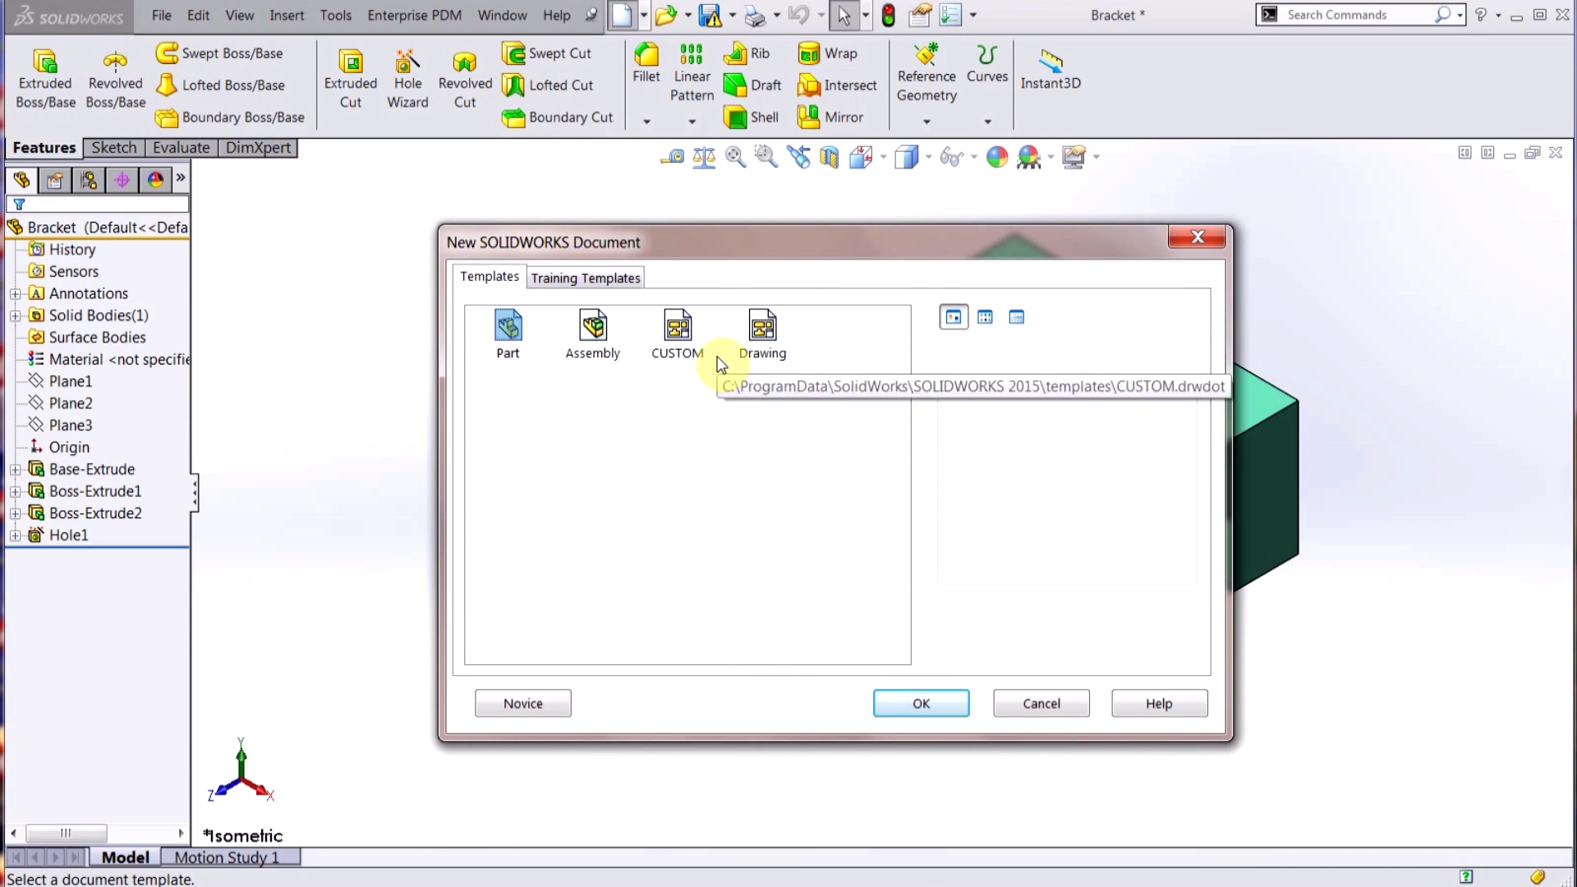
{"action": "left_click", "coordinate": [682, 331]}
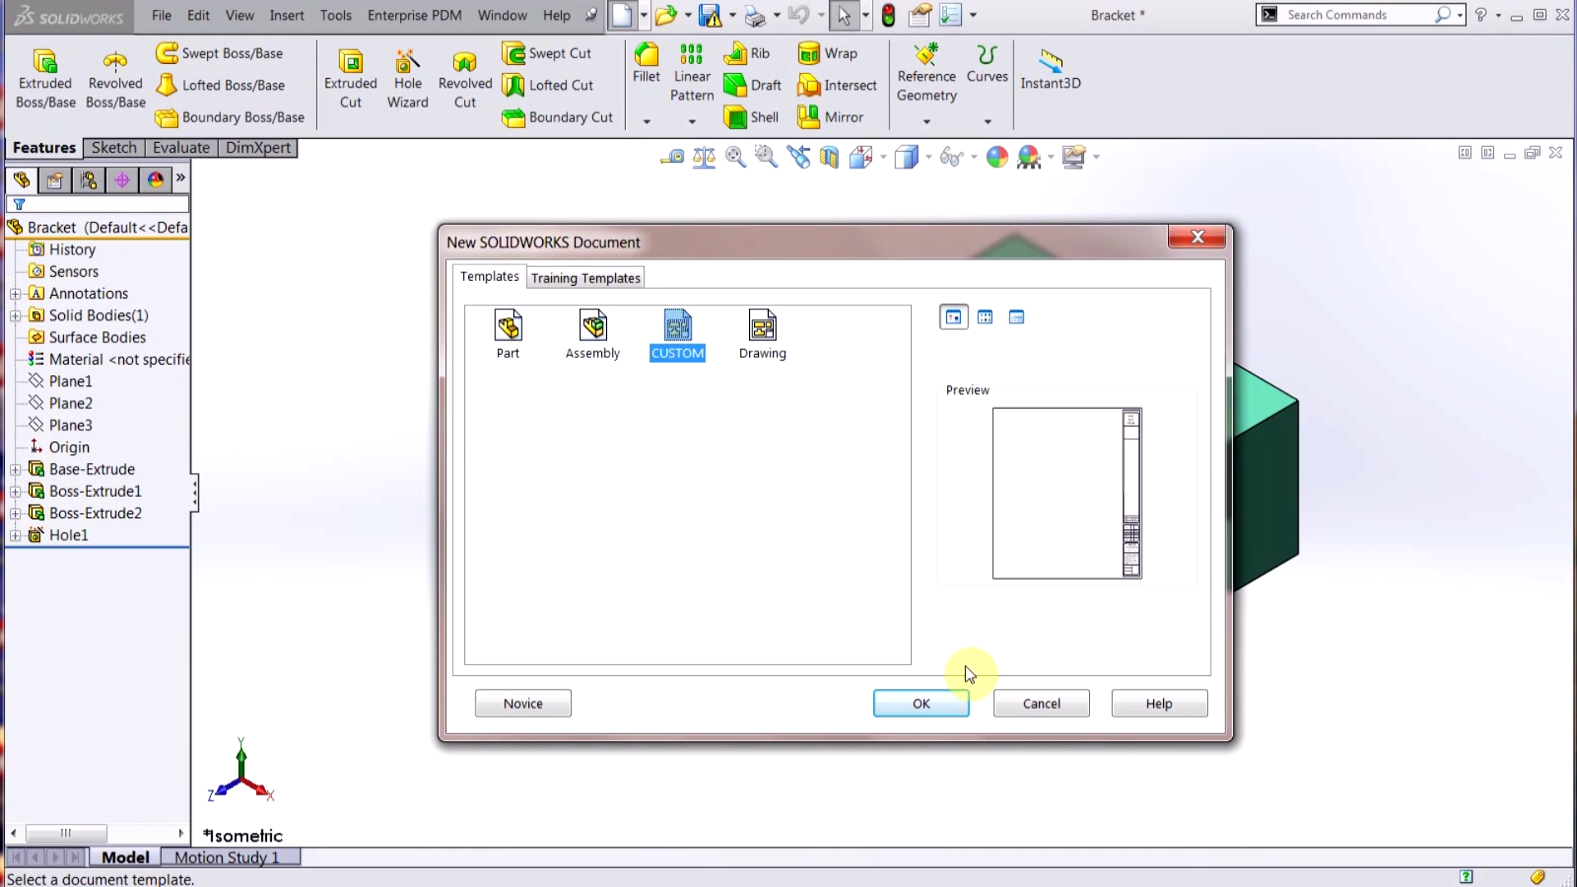
{"action": "left_click", "coordinate": [765, 333]}
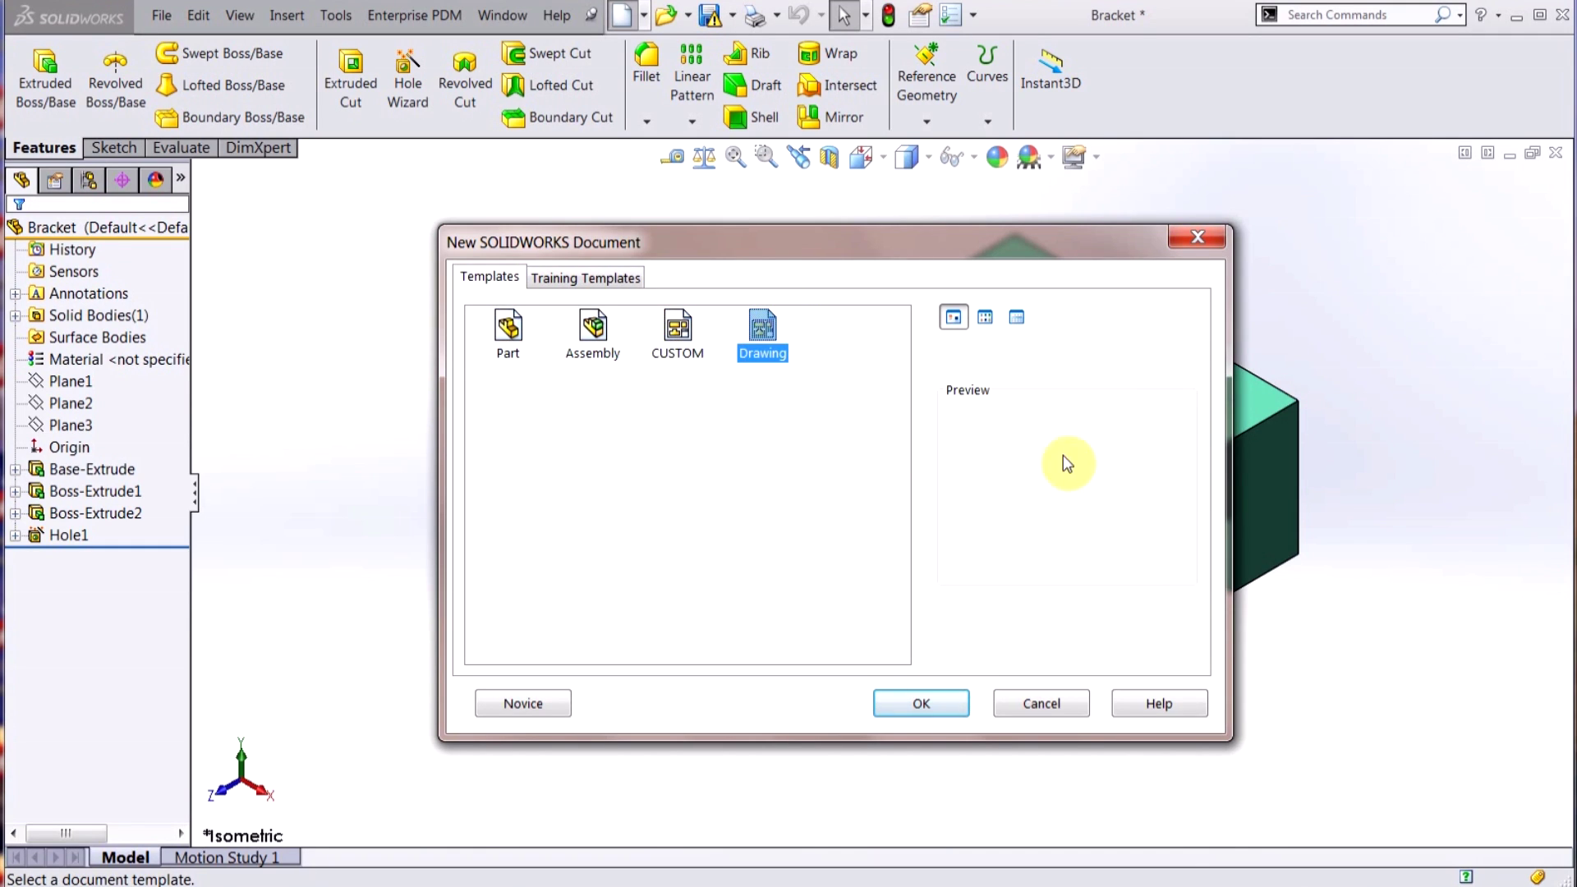
{"action": "left_click", "coordinate": [675, 330]}
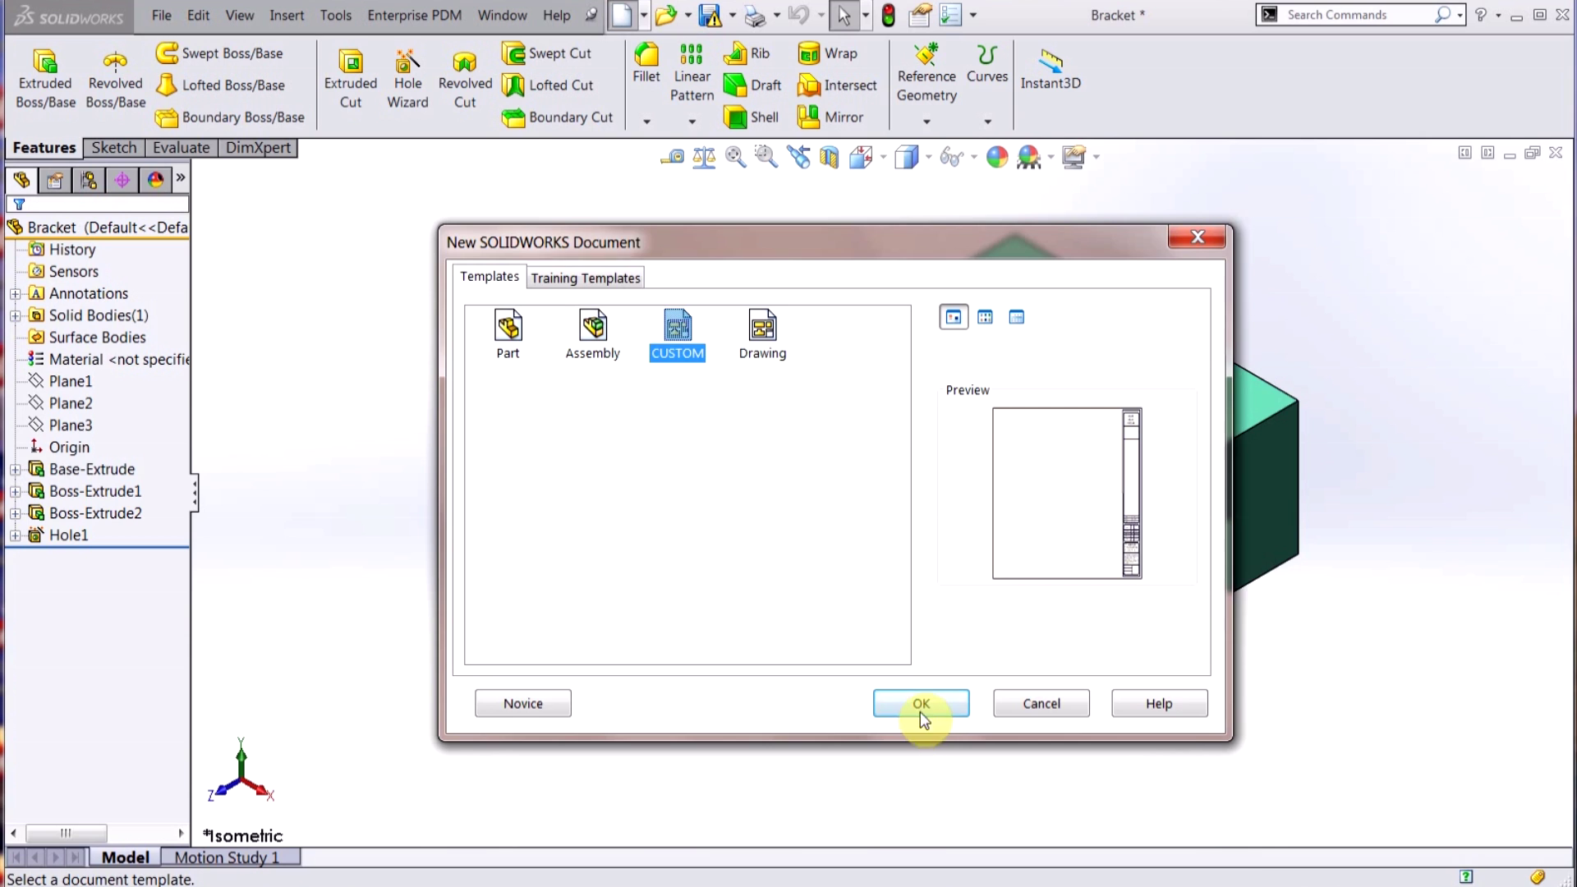
{"action": "left_click", "coordinate": [917, 700]}
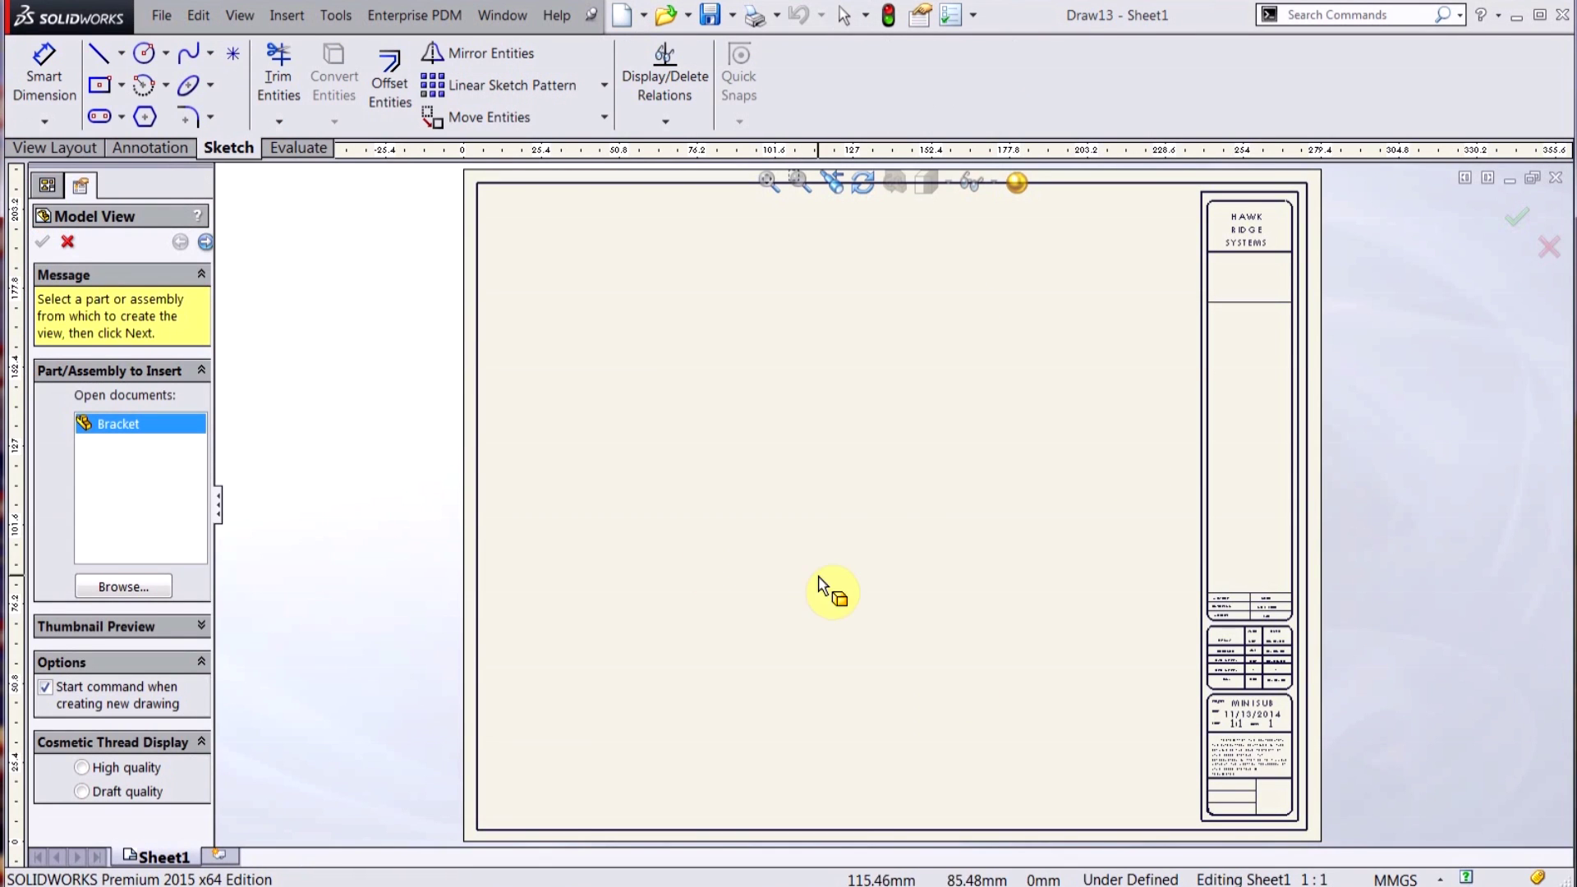
Insert Front, Top, Right and Isometric views of the Bracket together onto the sheet at 1:2 scale
{"action": "left_click", "coordinate": [205, 242]}
{"action": "left_click", "coordinate": [153, 628]}
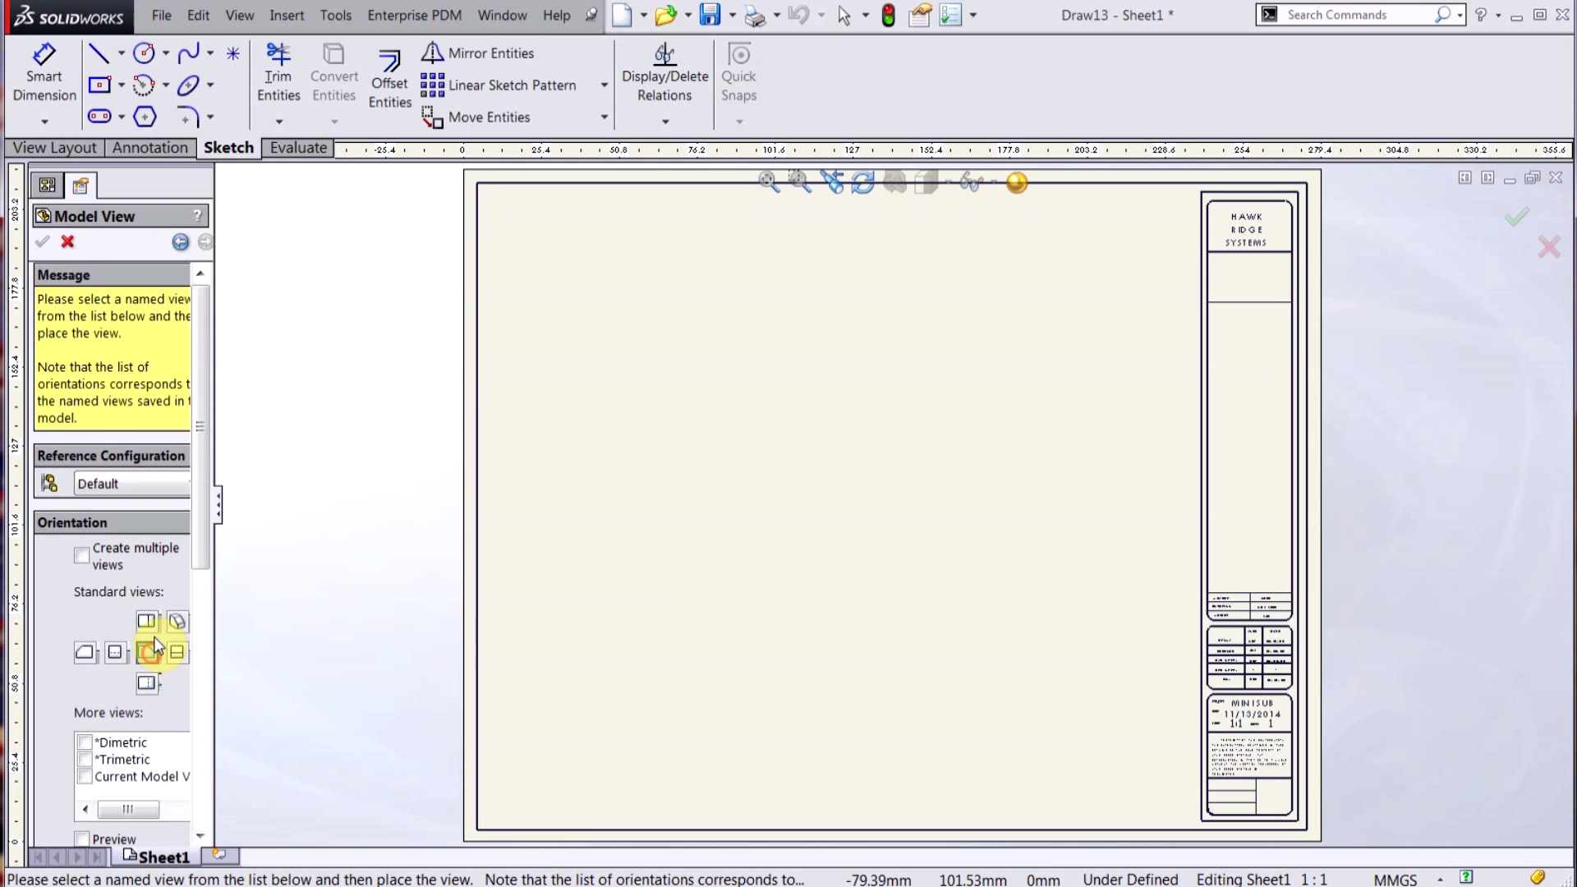
{"action": "left_click", "coordinate": [140, 557]}
{"action": "left_click", "coordinate": [177, 686]}
{"action": "left_click", "coordinate": [177, 654]}
{"action": "left_click", "coordinate": [147, 655]}
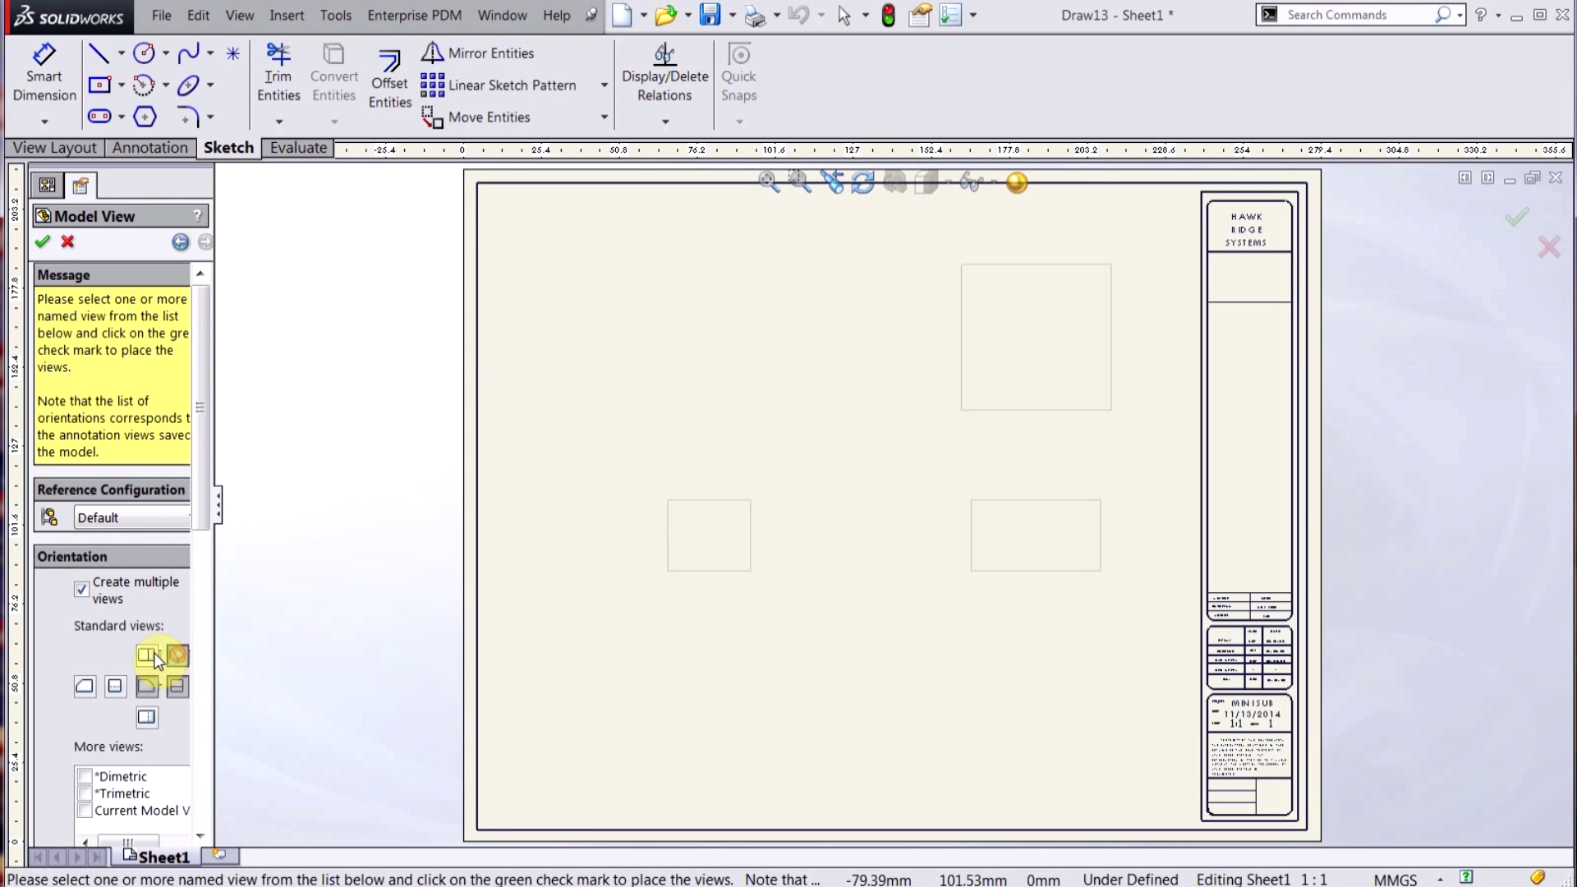
{"action": "left_click", "coordinate": [40, 242]}
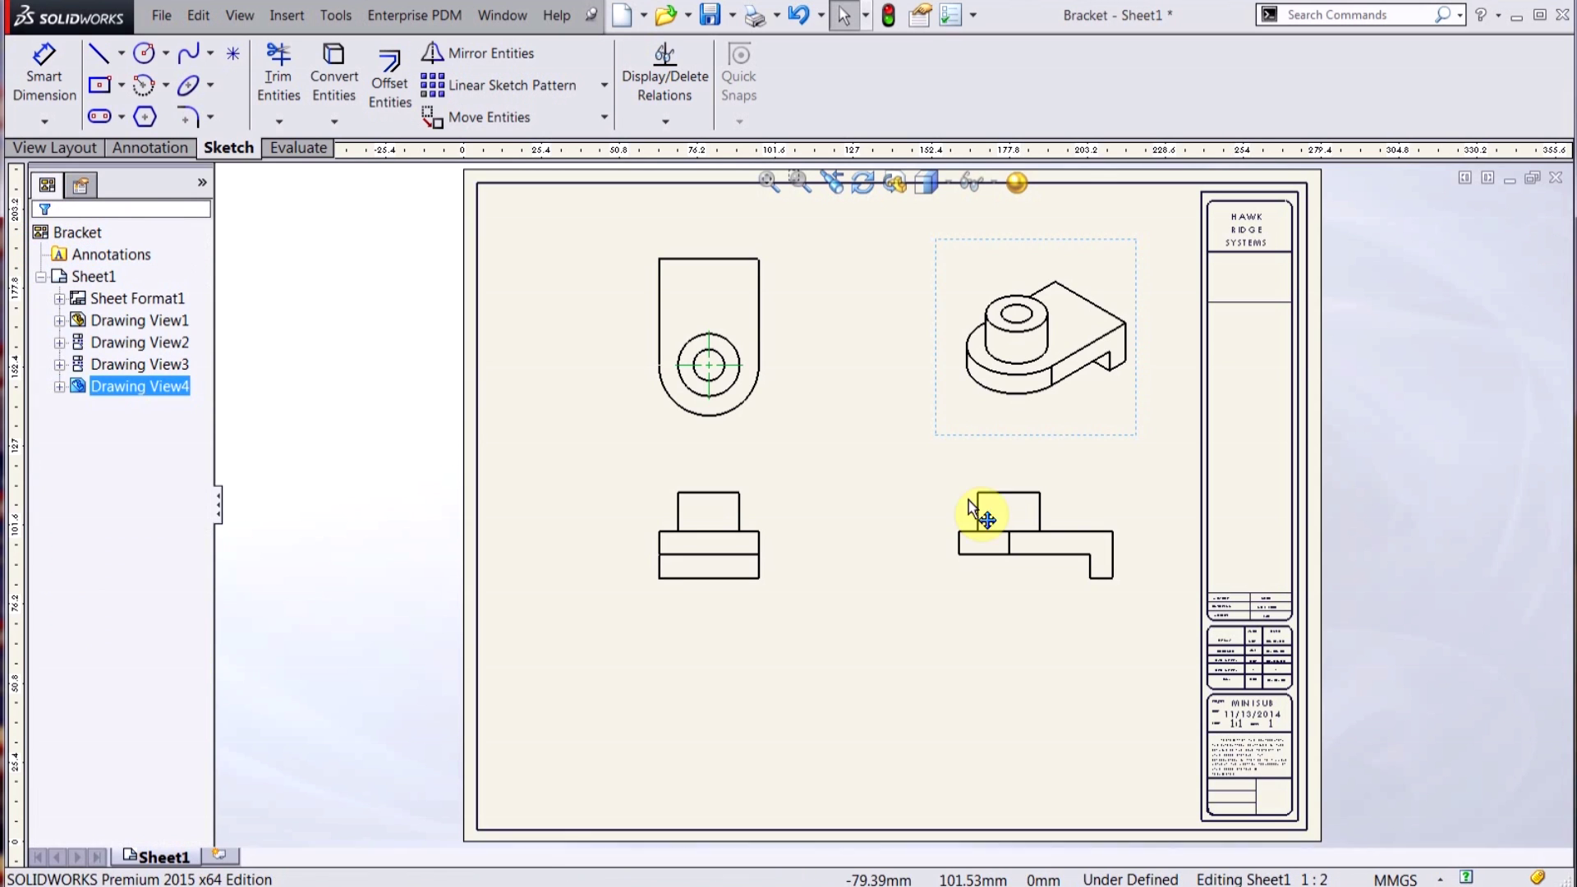
{"action": "right_click", "coordinate": [1092, 696]}
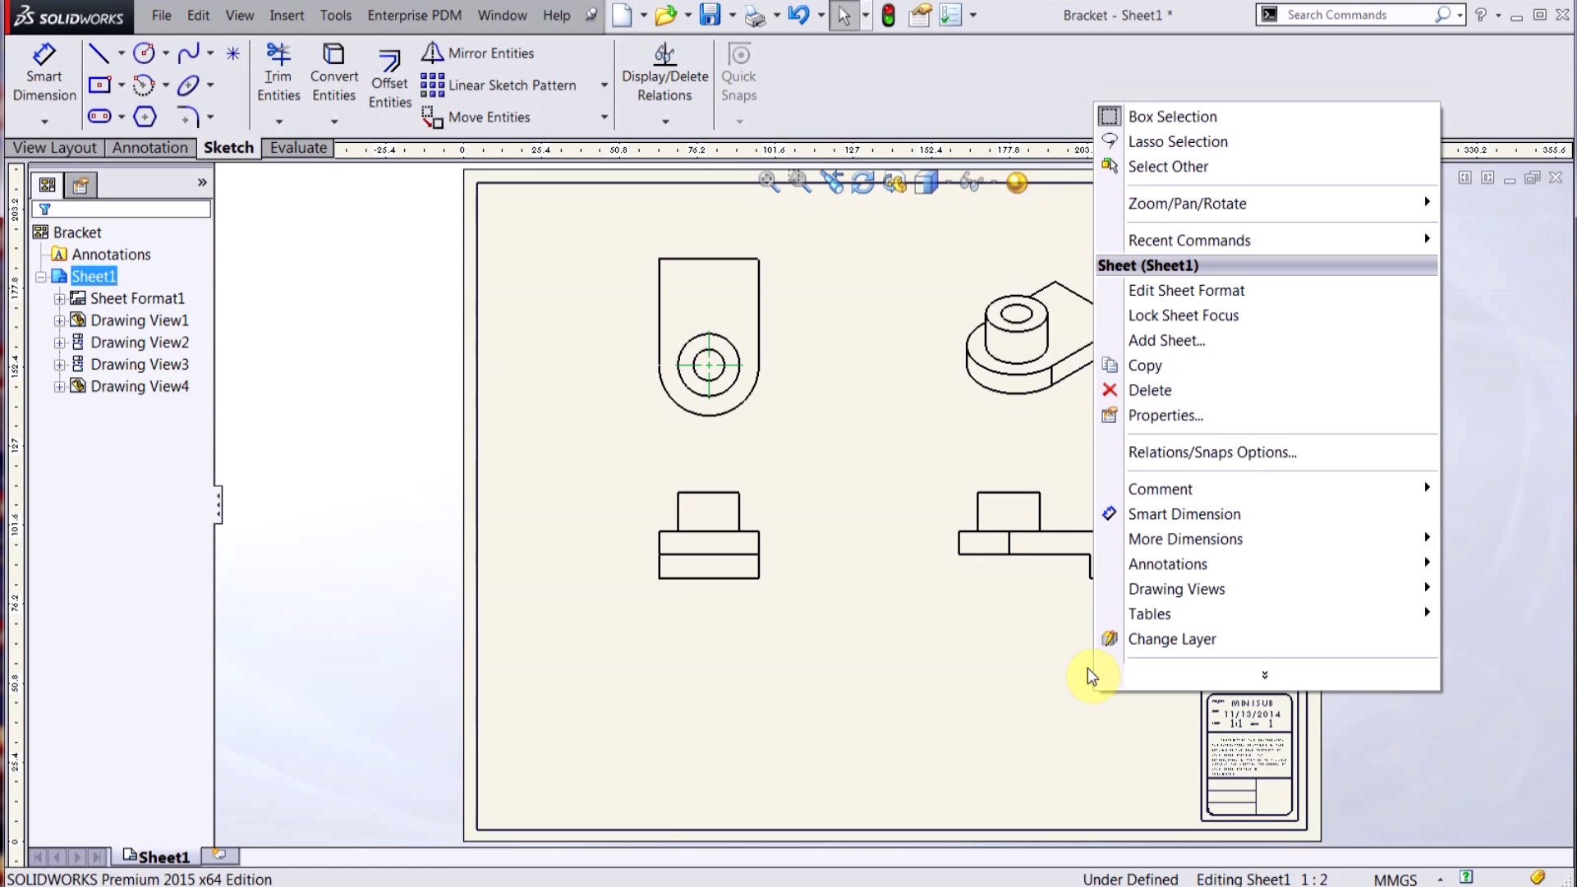
Switch to Edit Sheet Format and back to Edit Sheet so the title block reads Bracket
{"action": "left_click", "coordinate": [1148, 289]}
{"action": "right_click", "coordinate": [1034, 633]}
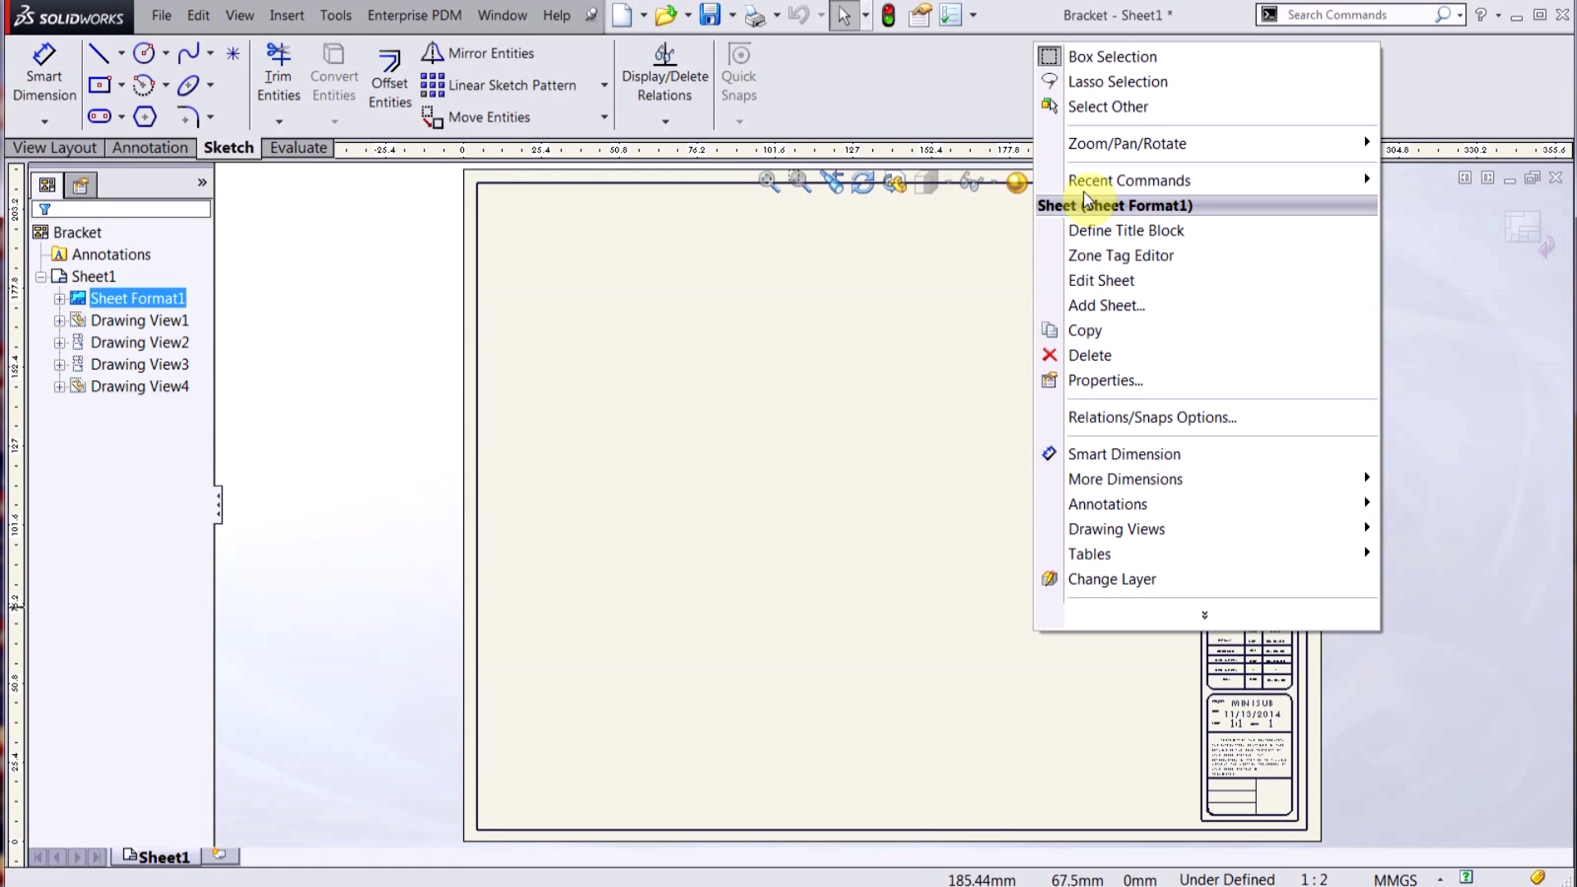
{"action": "left_click", "coordinate": [1104, 283]}
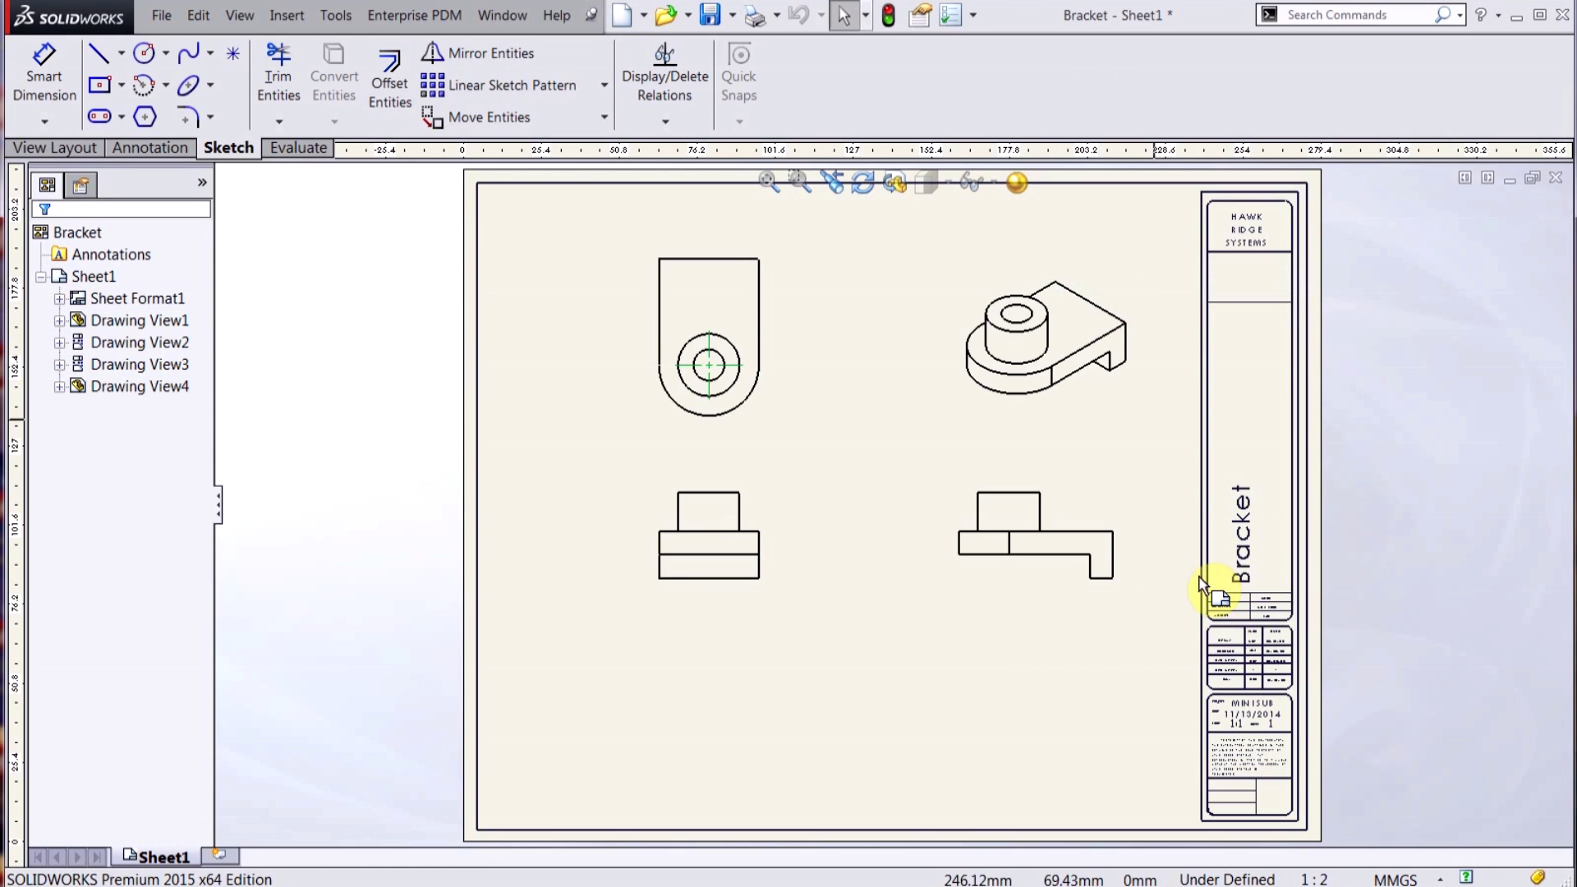
{"action": "scroll", "coordinate": [1216, 590], "scroll_direction": "down", "scroll_amount": 1}
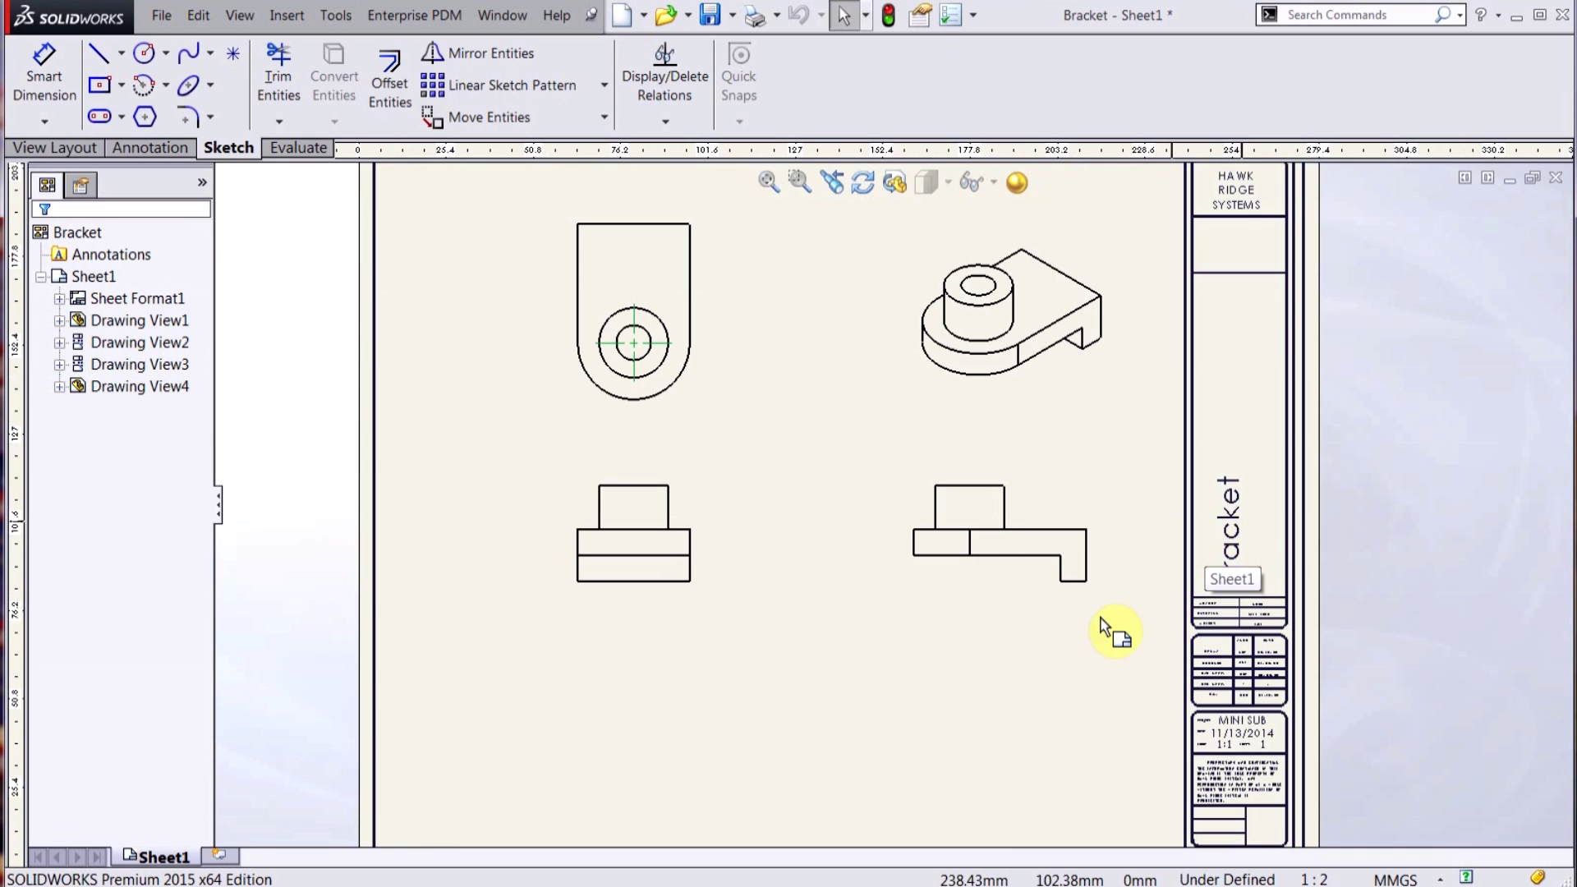